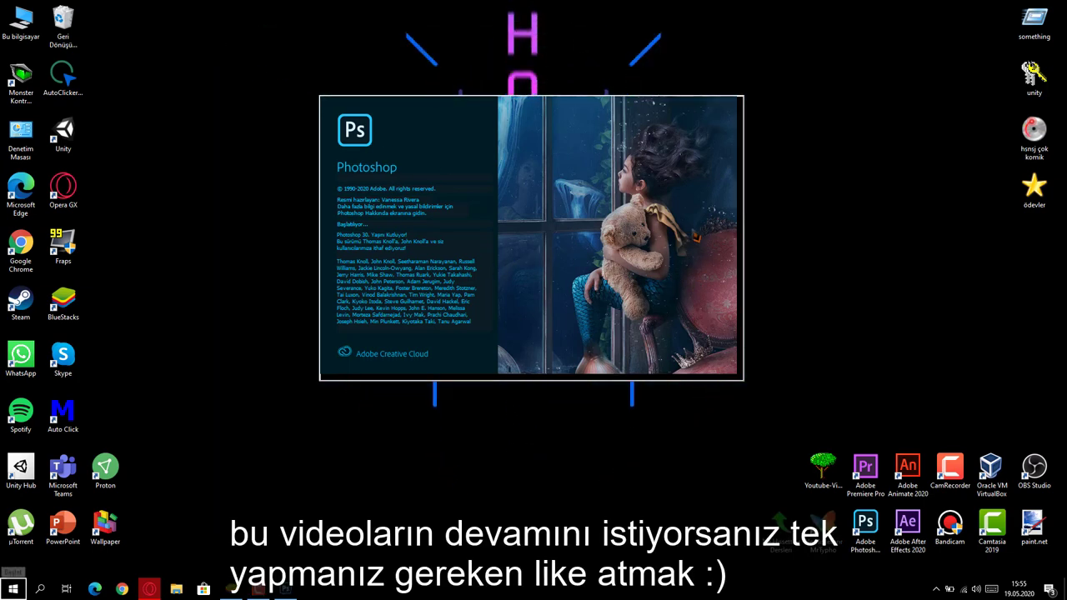
Step: Launch Photoshop, create a 1920 × 1080 pixel document named "Oda", and unlock its background layer
double_click(235, 471)
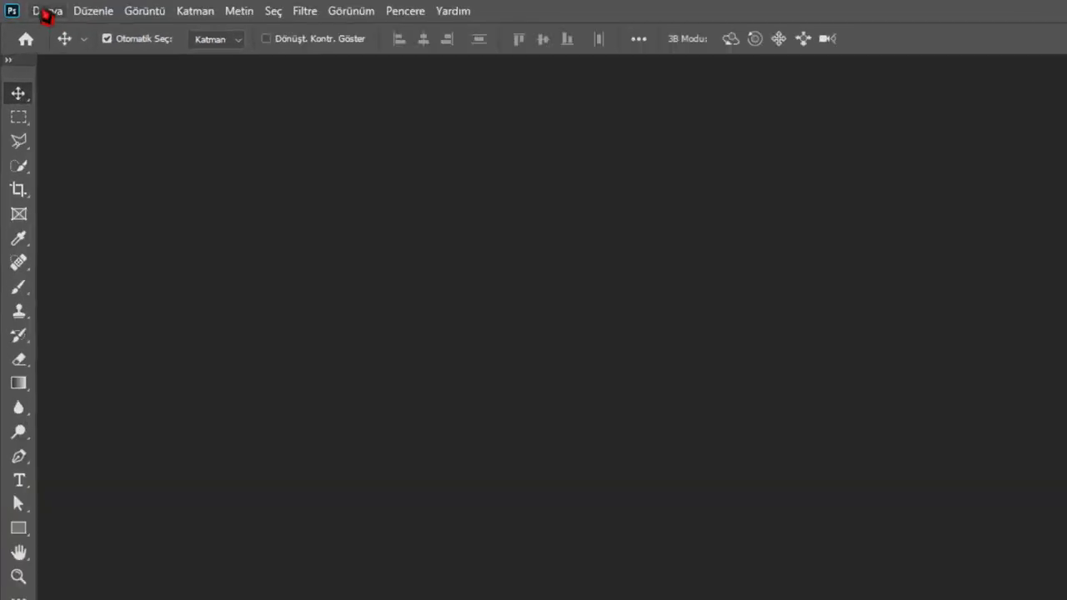
click(47, 11)
click(75, 35)
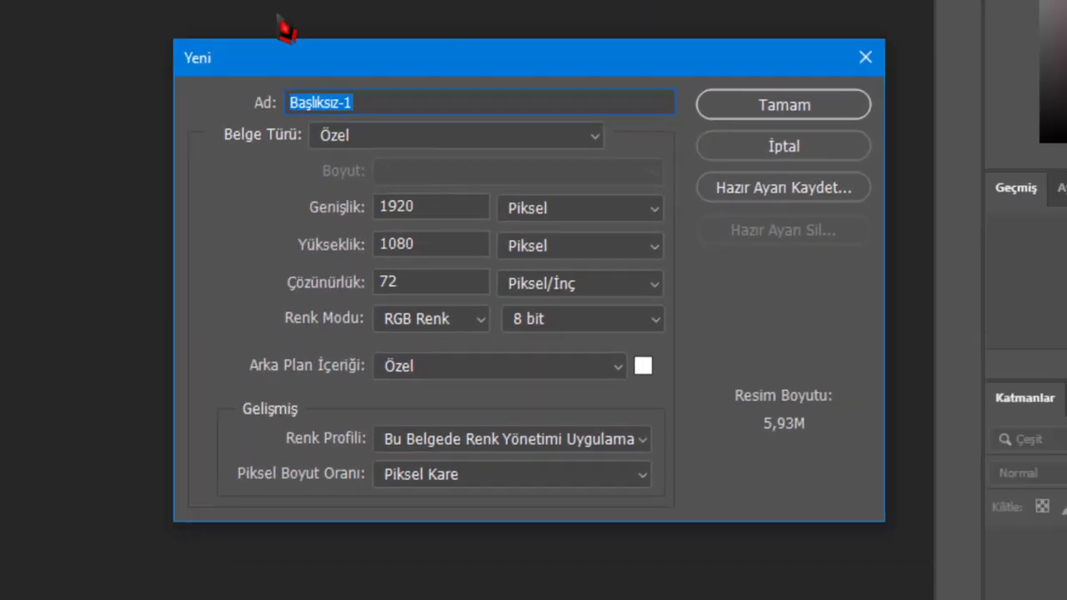
text(Oda)
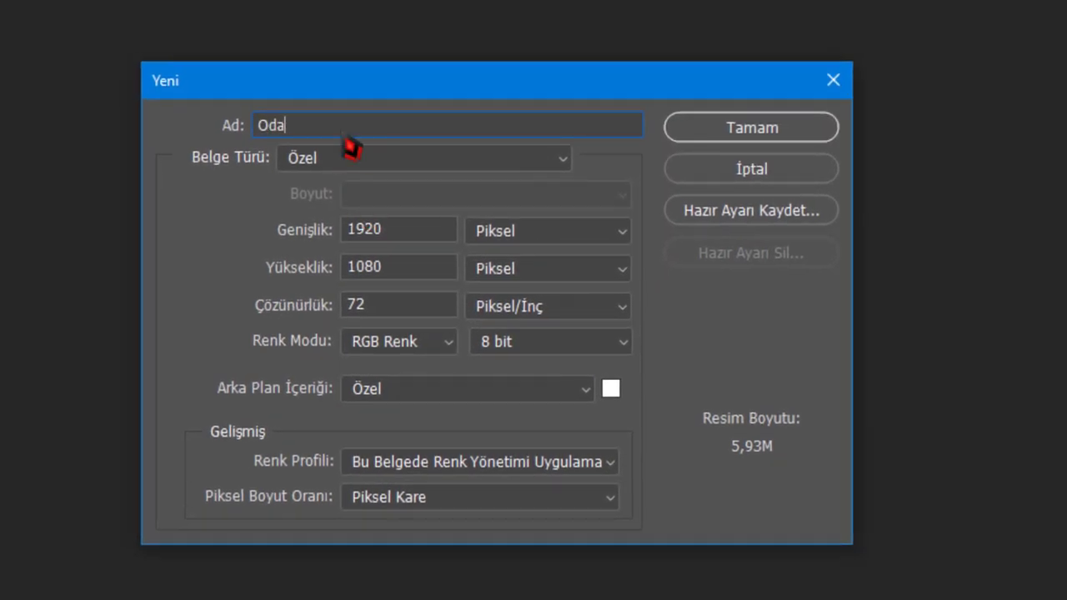
drag(396, 232, 330, 231)
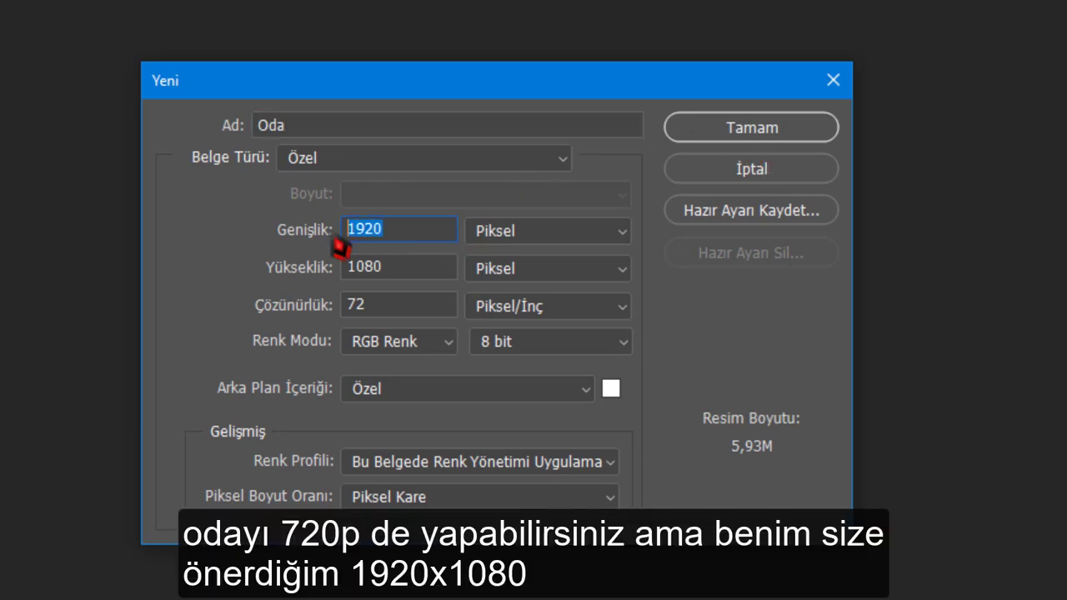
drag(385, 271, 314, 279)
click(774, 141)
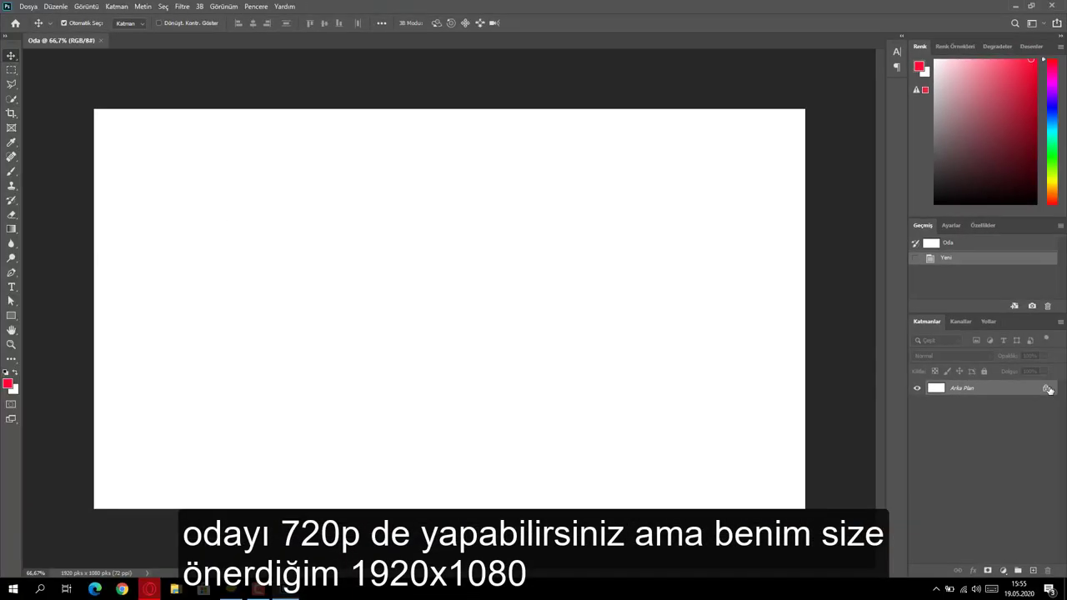
click(1047, 389)
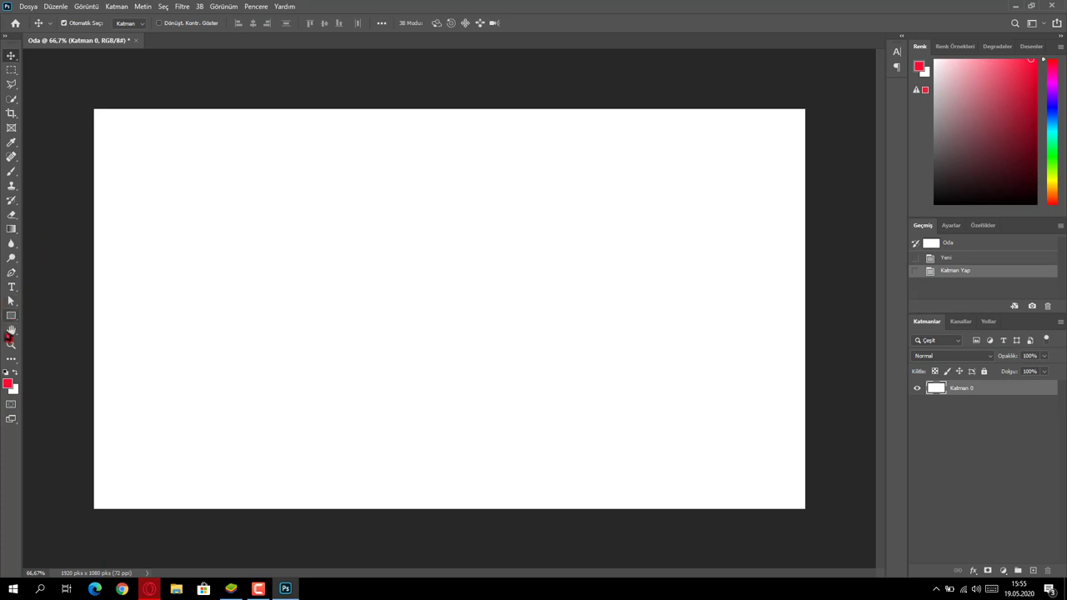
Step: Choose the Rectangle tool and set its shape fill to a medium-dark green
right_click(12, 318)
click(63, 316)
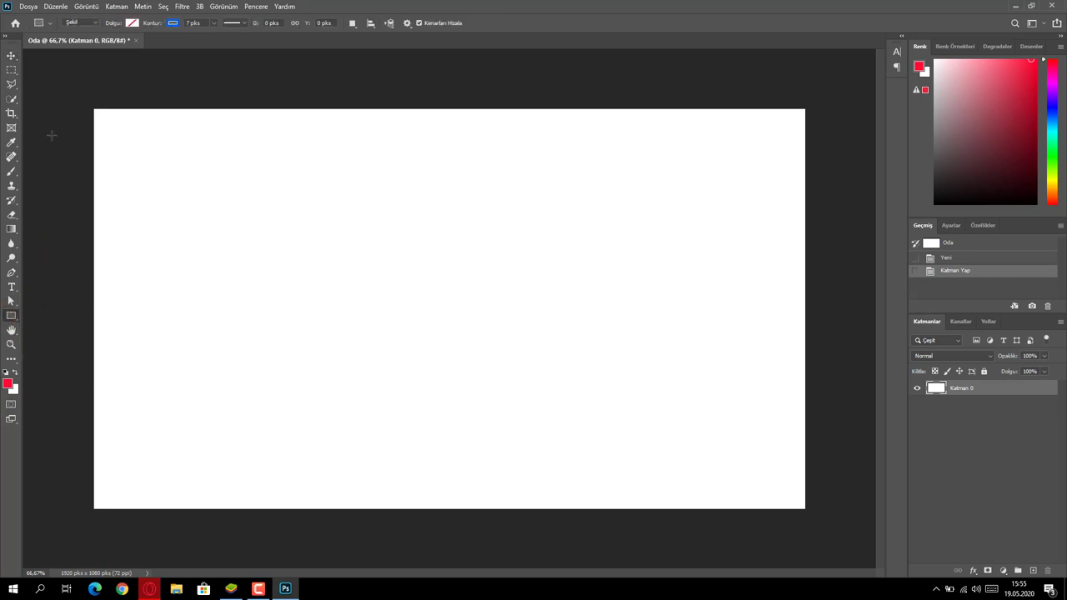
click(131, 23)
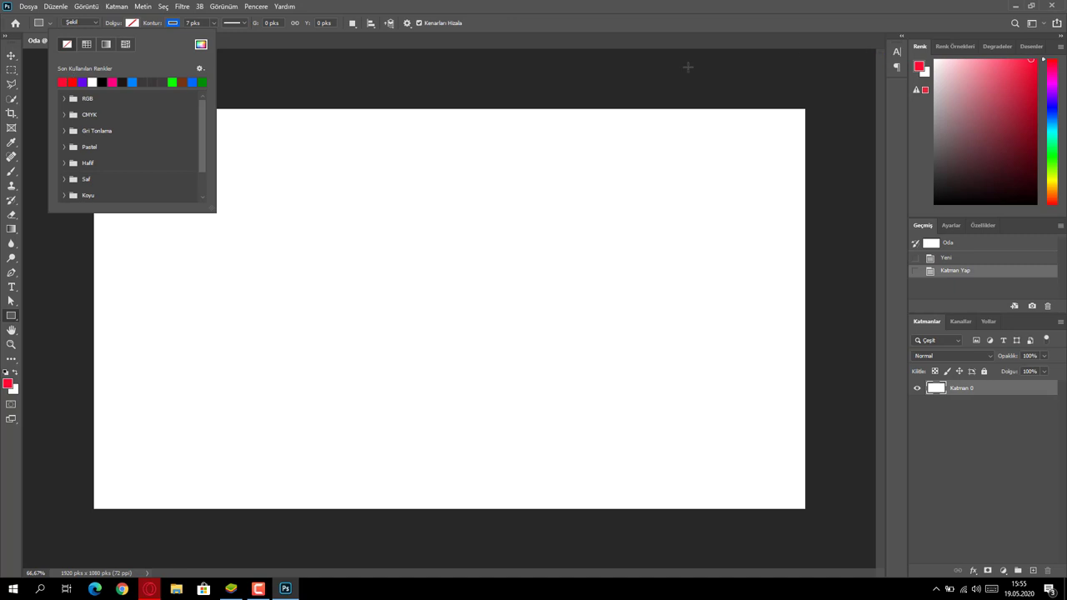
click(63, 82)
click(139, 23)
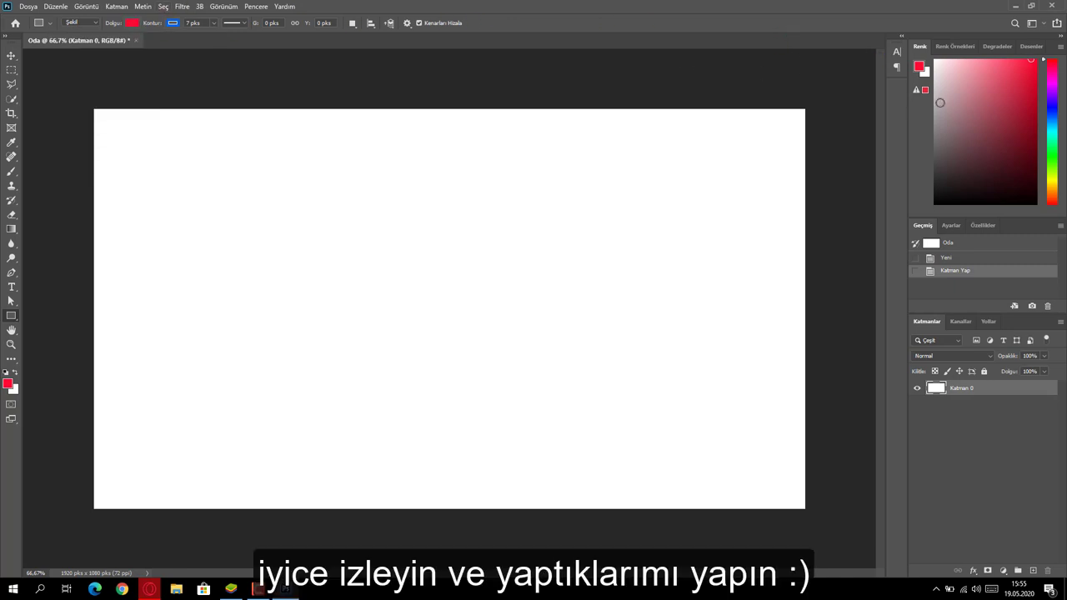
click(1056, 125)
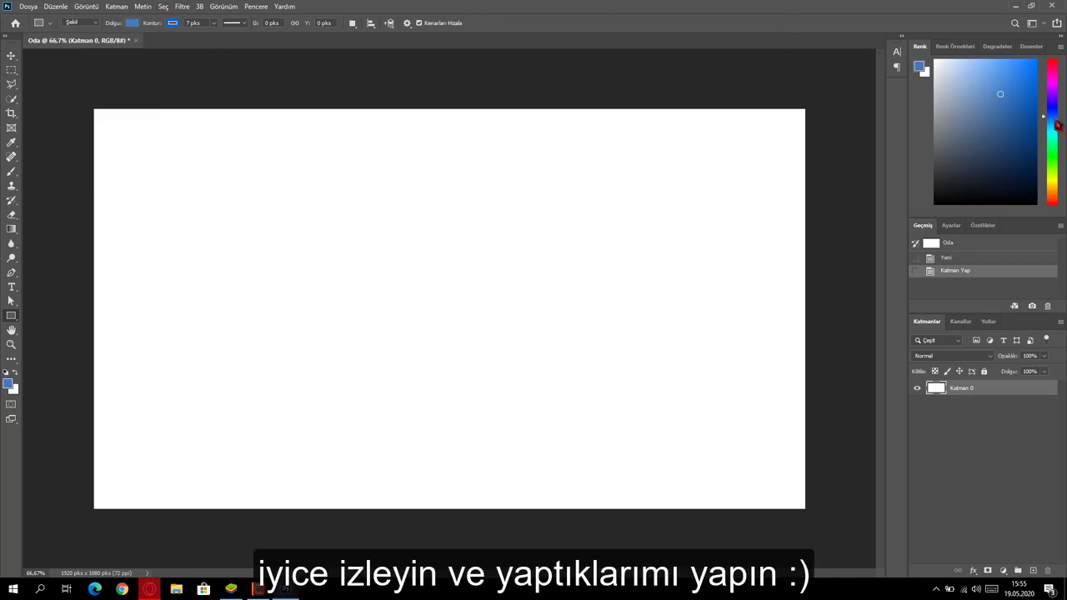
drag(1056, 125, 1063, 147)
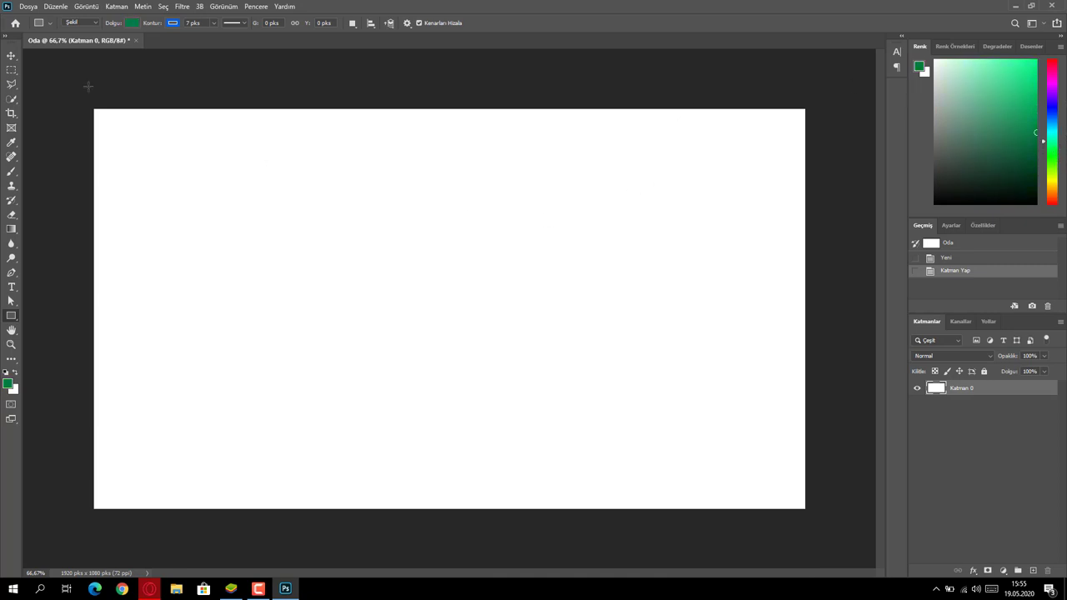
Step: Set the stroke to black and draw a rectangle about 1988 × 1158 px covering the entire canvas
click(172, 23)
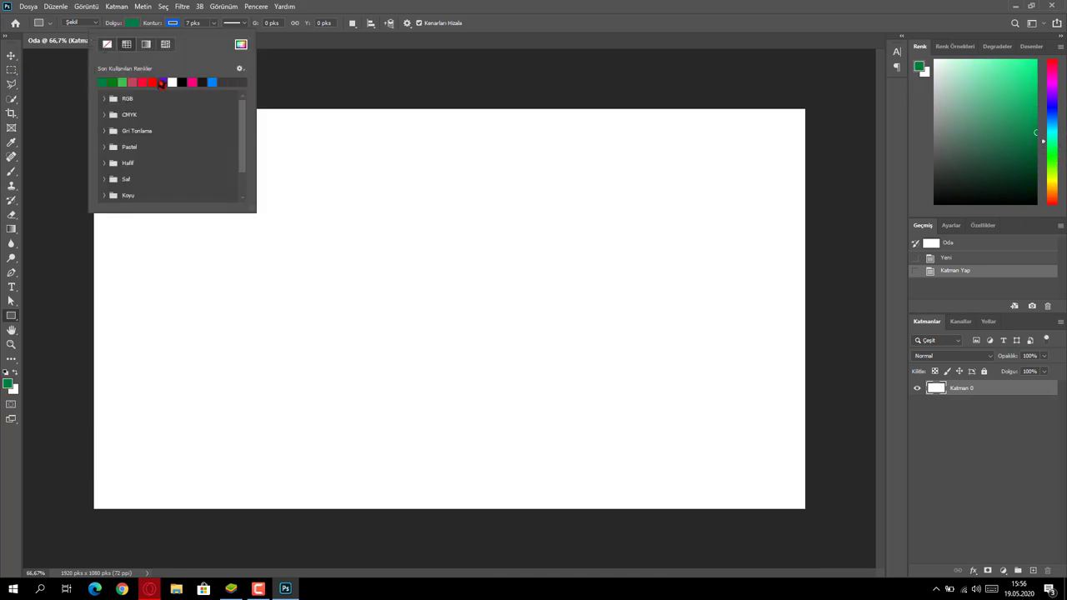
click(180, 80)
click(55, 62)
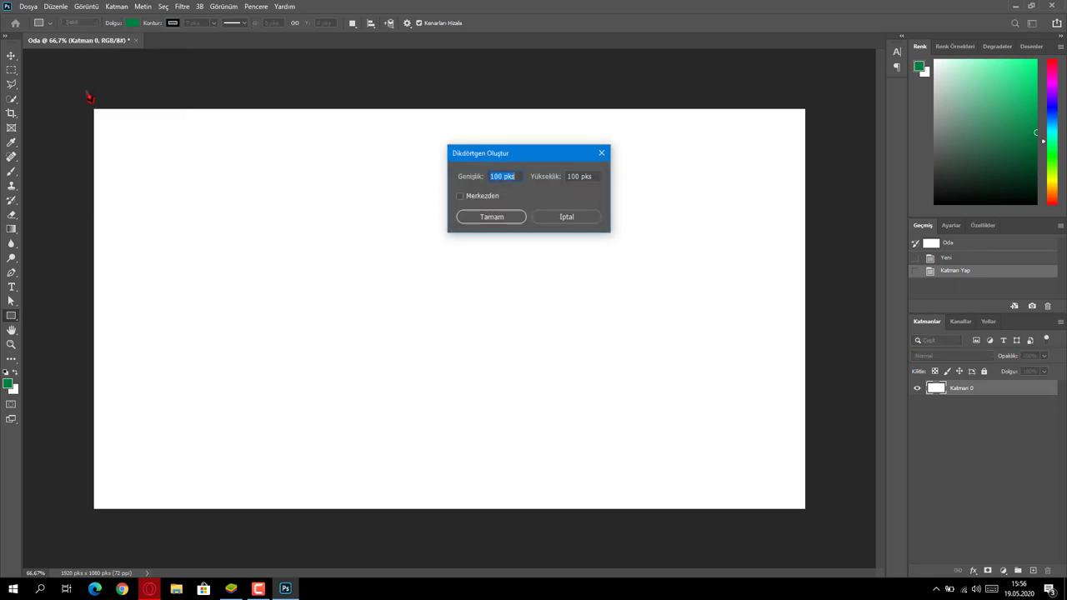
click(544, 214)
drag(81, 100, 818, 527)
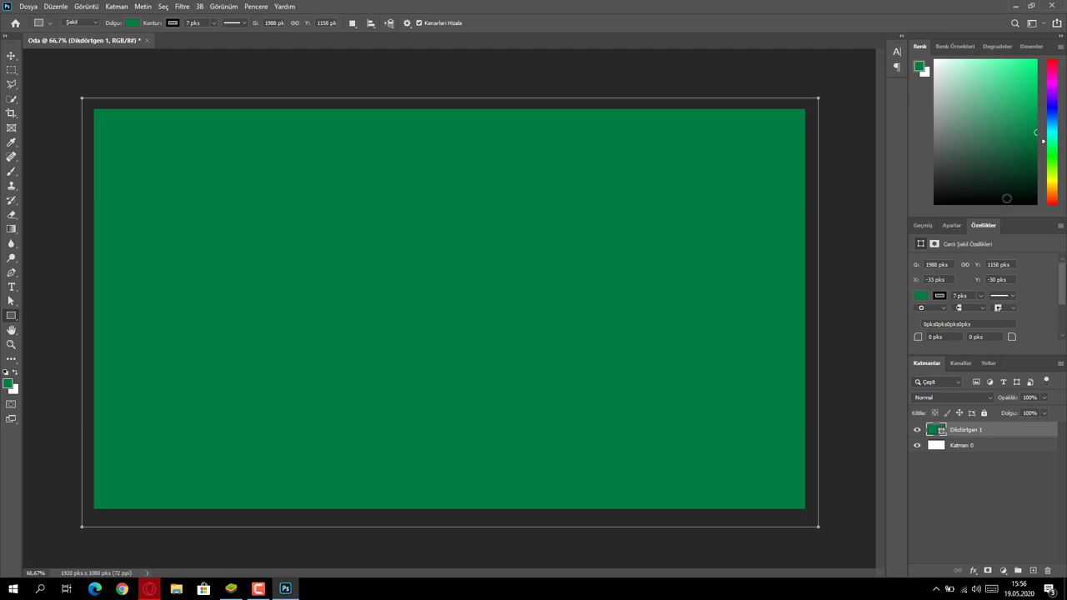
click(920, 296)
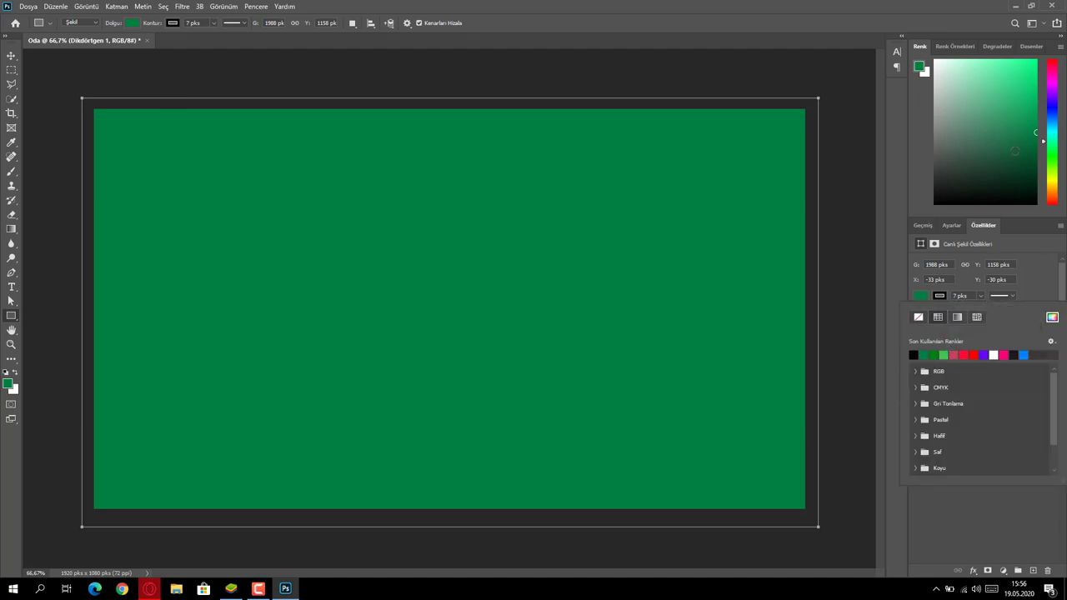
drag(1016, 151, 1044, 120)
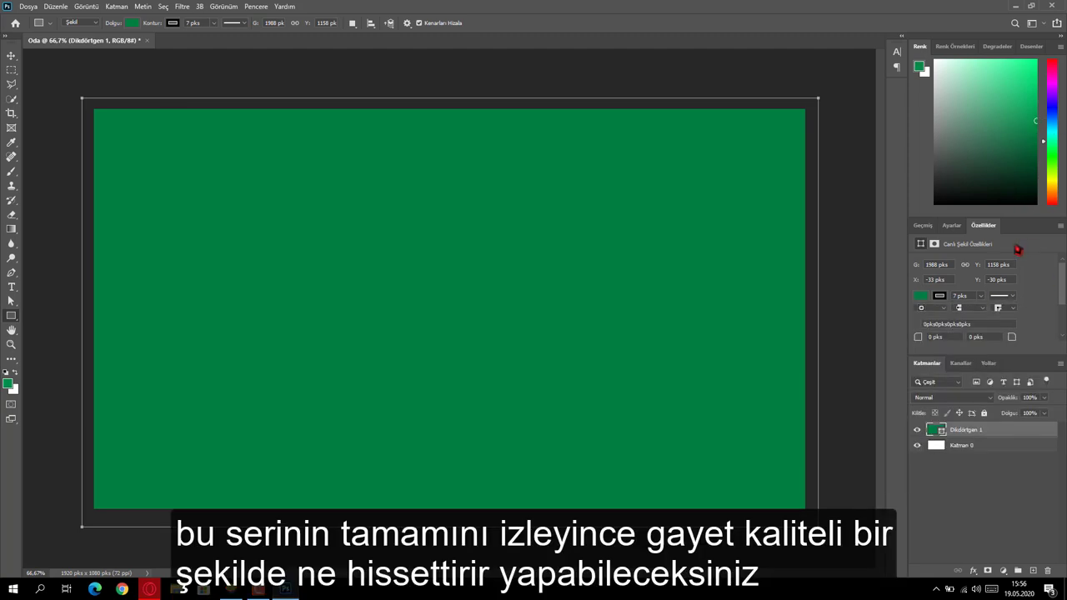
key(Delete)
click(923, 225)
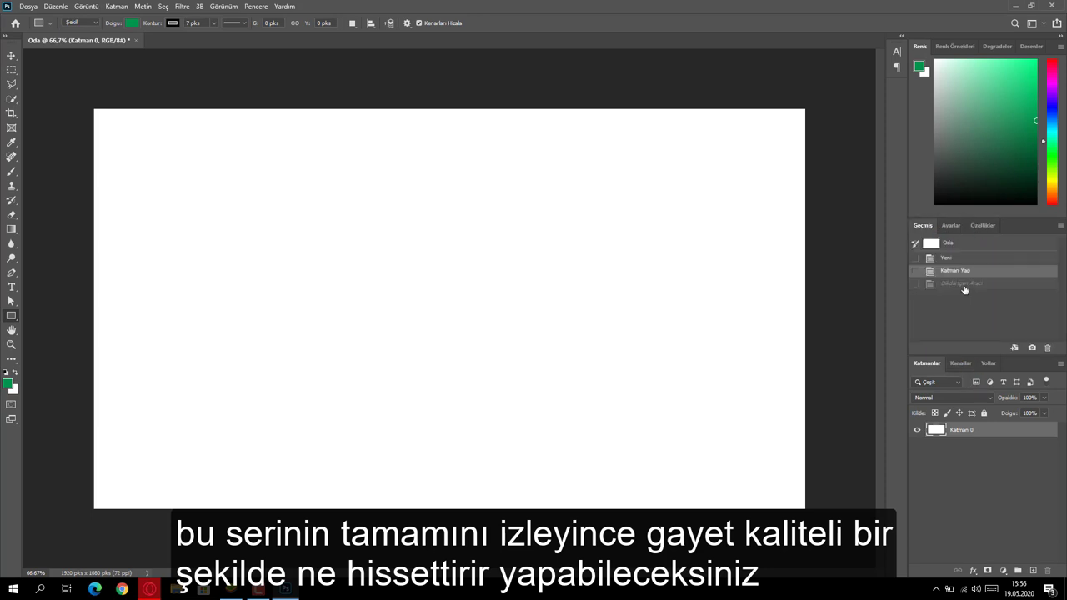
click(961, 283)
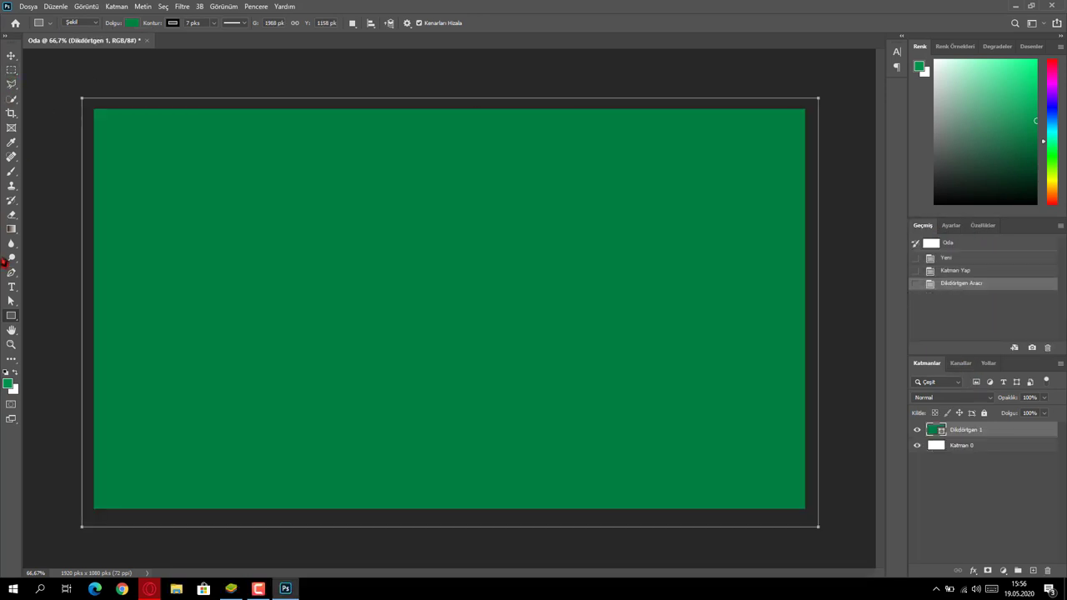
Step: Change the fill of the canvas-covering rectangle to white
click(132, 22)
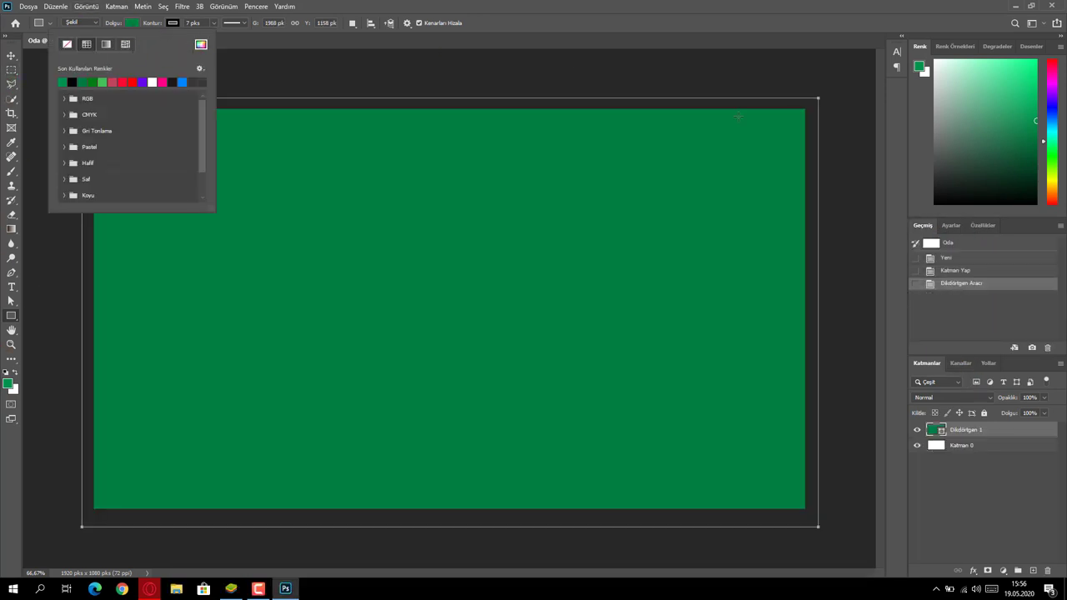
click(1035, 70)
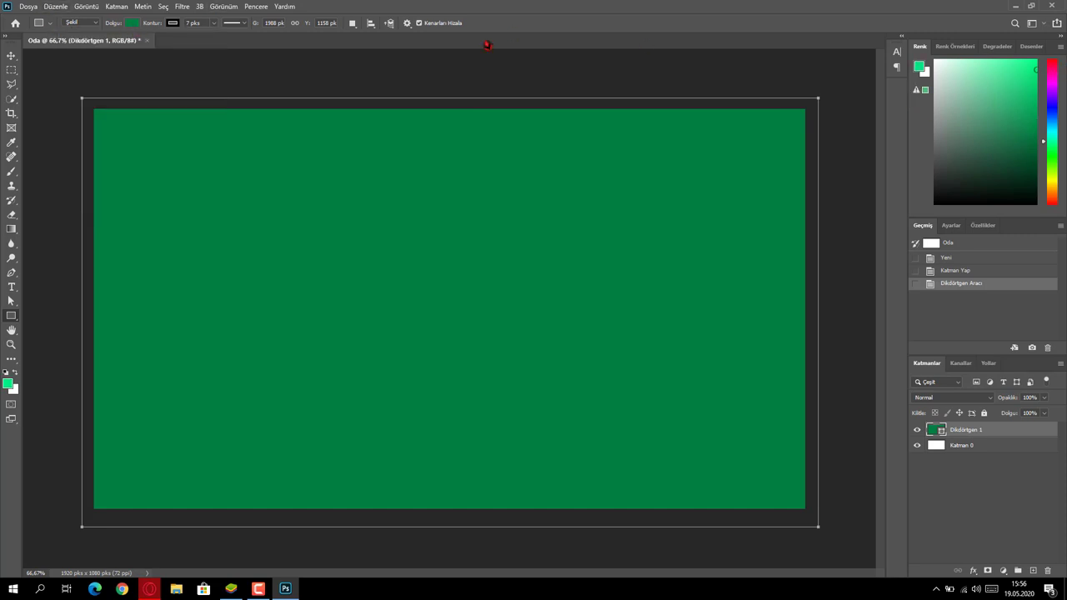
drag(1066, 17, 604, 17)
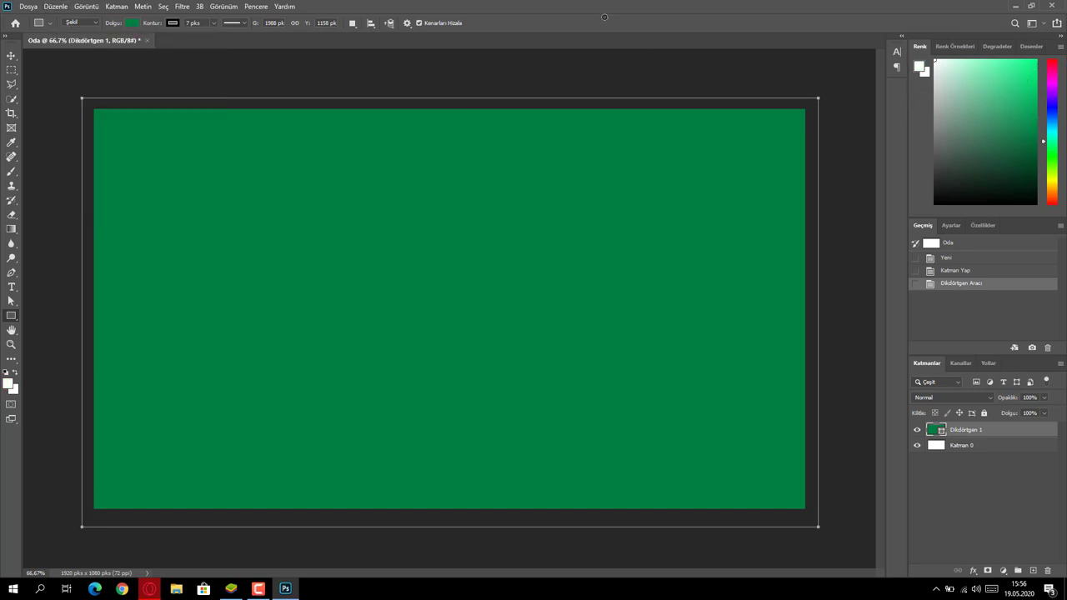
click(133, 23)
click(63, 81)
click(129, 24)
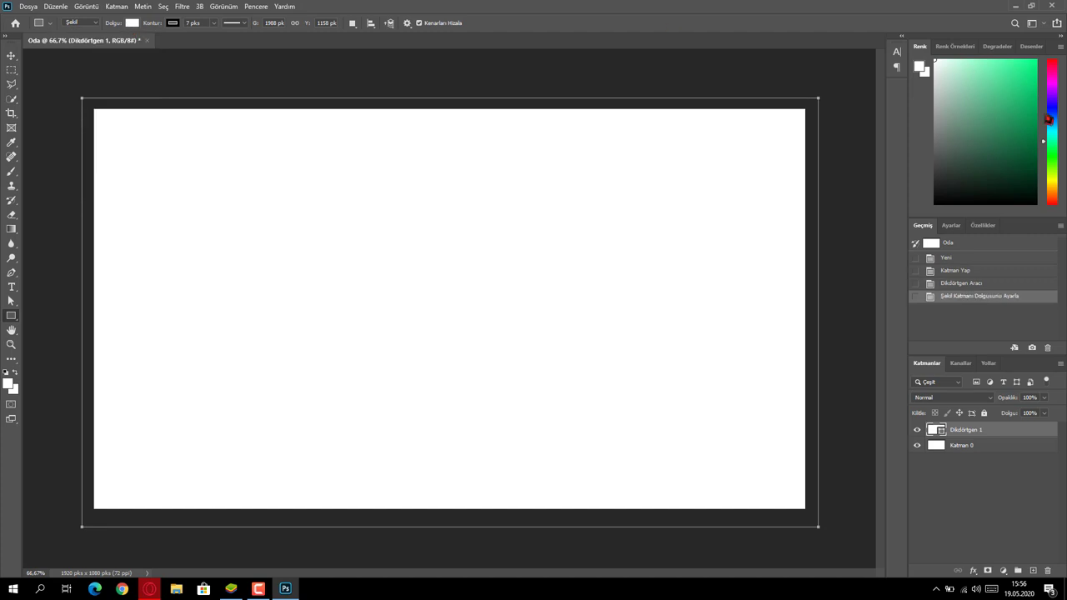
Step: Set the canvas-covering rectangle's fill to a dark green
click(1036, 153)
click(133, 24)
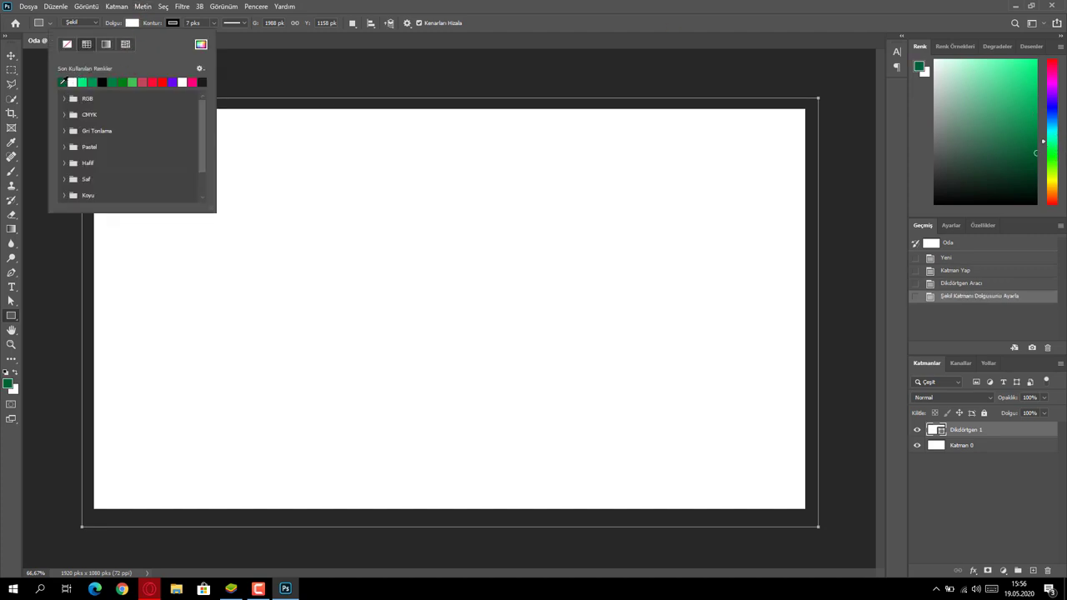
click(62, 82)
click(140, 31)
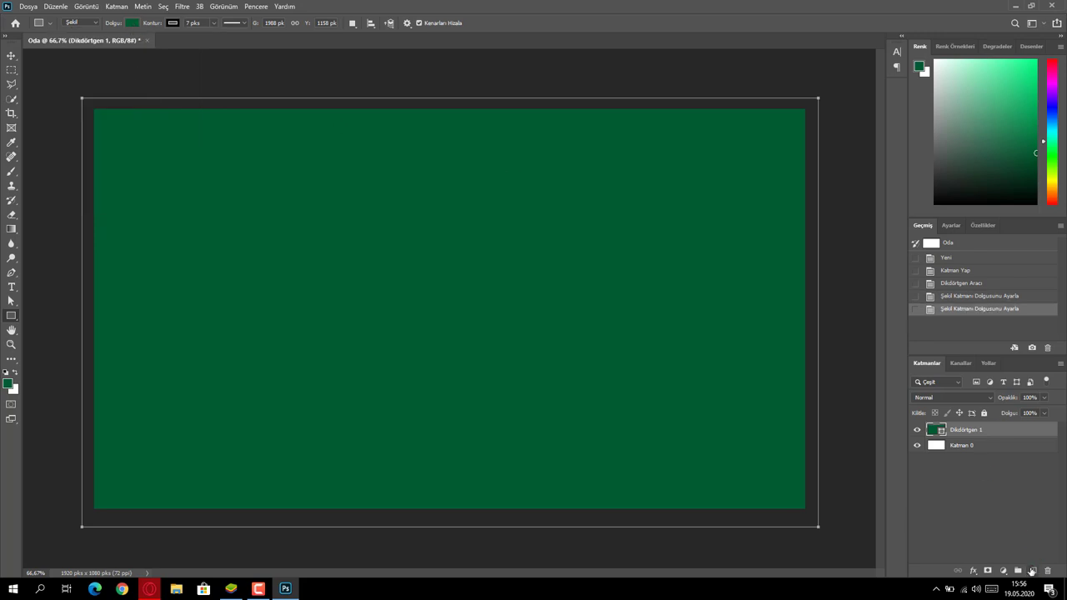
Step: On a new layer, draw a brown rectangle about 2015 × 467 px across the canvas bottom and move it down to about Y 769 px
click(1032, 571)
drag(1055, 178, 1056, 184)
mouse_move(1025, 129)
mouse_down()
mouse_move(1052, 114)
mouse_move(1035, 139)
mouse_move(1012, 127)
mouse_up()
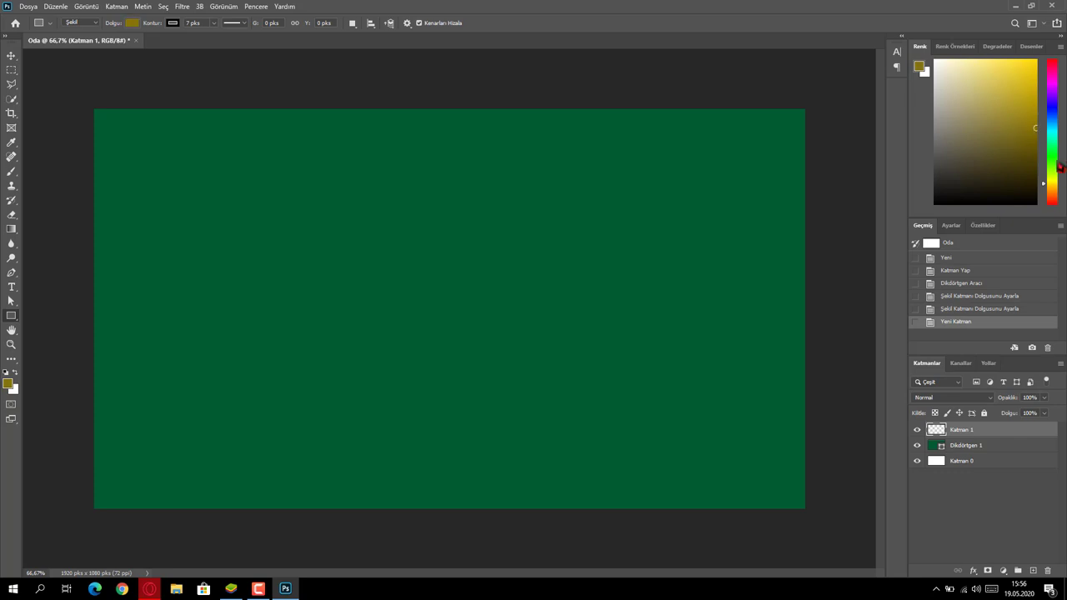
drag(1057, 183, 1057, 189)
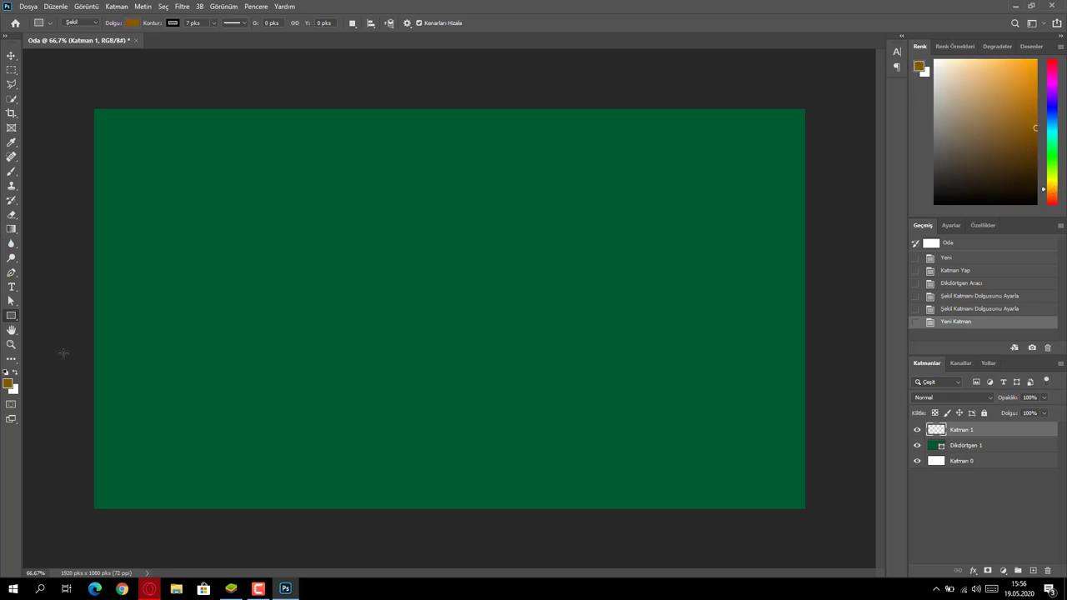
mouse_move(71, 342)
mouse_down()
mouse_move(86, 369)
mouse_move(819, 516)
mouse_up()
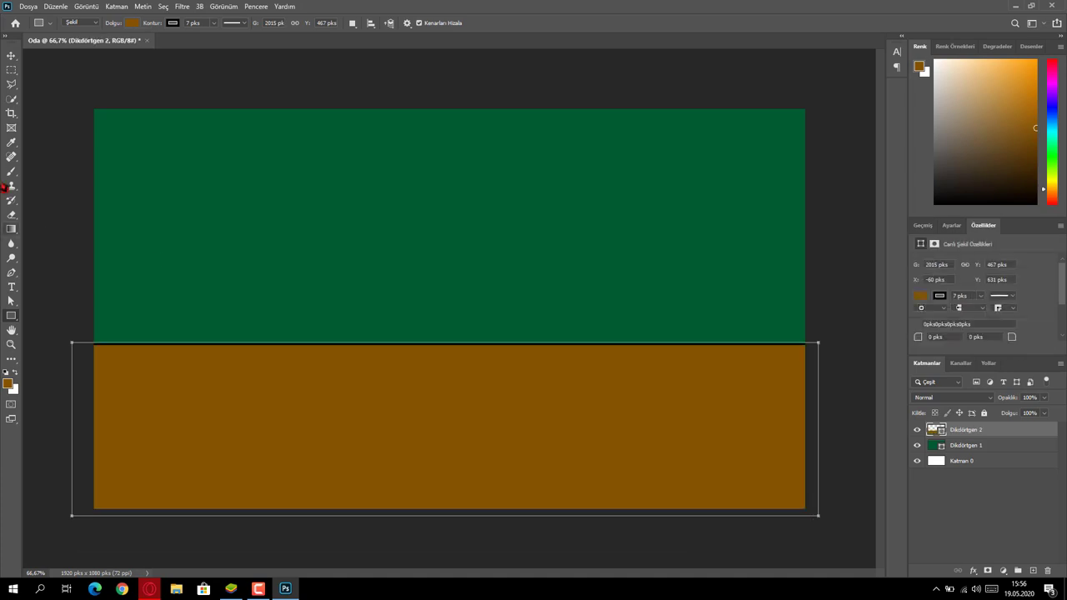
click(11, 55)
drag(329, 467, 328, 494)
Step: Widen the brown rectangle's black stroke to about 23 px
click(11, 315)
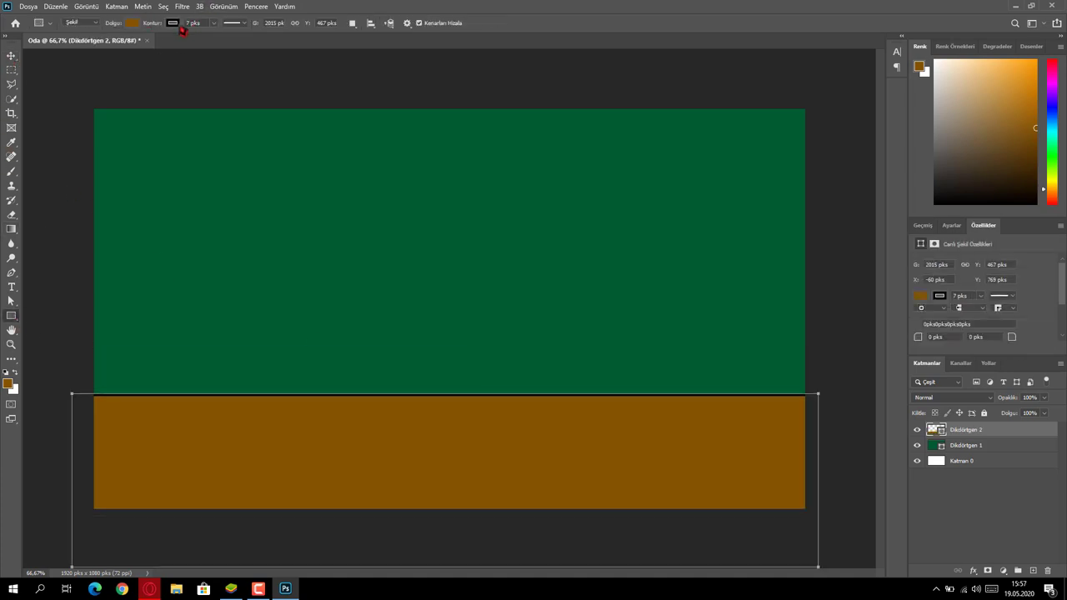
click(216, 26)
drag(214, 38, 224, 42)
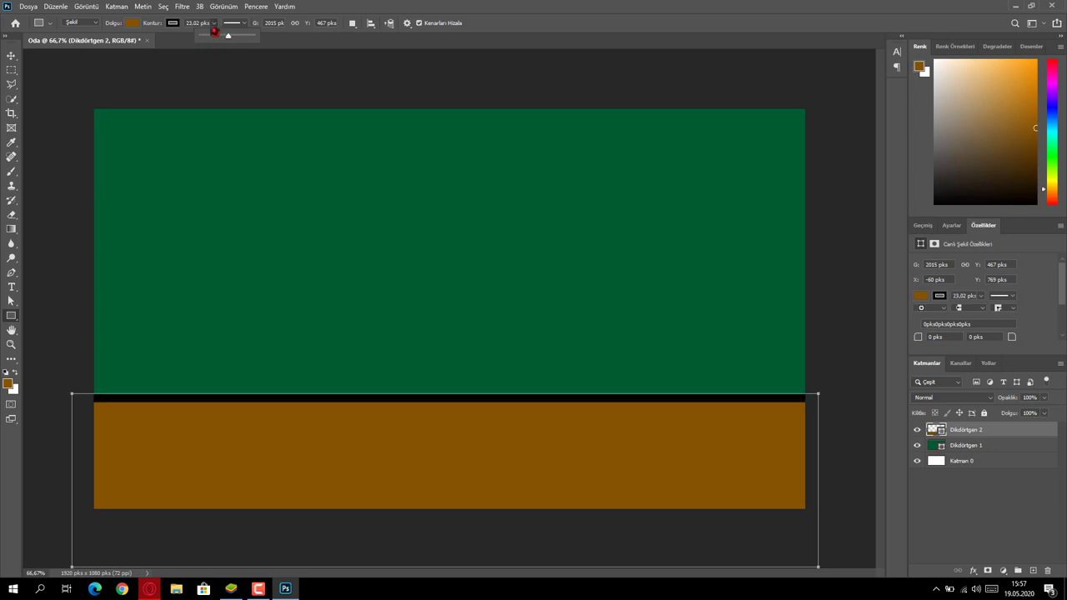
click(214, 27)
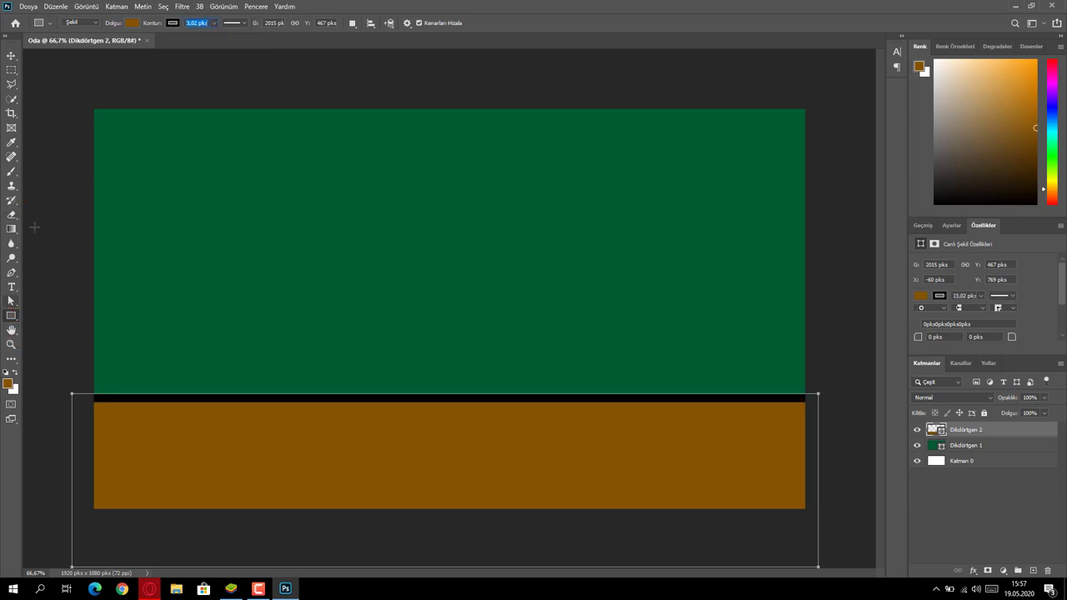
Step: Remove the stroke from the brown rectangle
click(173, 22)
click(107, 44)
Step: Try an orange fill on the lower rectangle and restore its brown fill
click(138, 25)
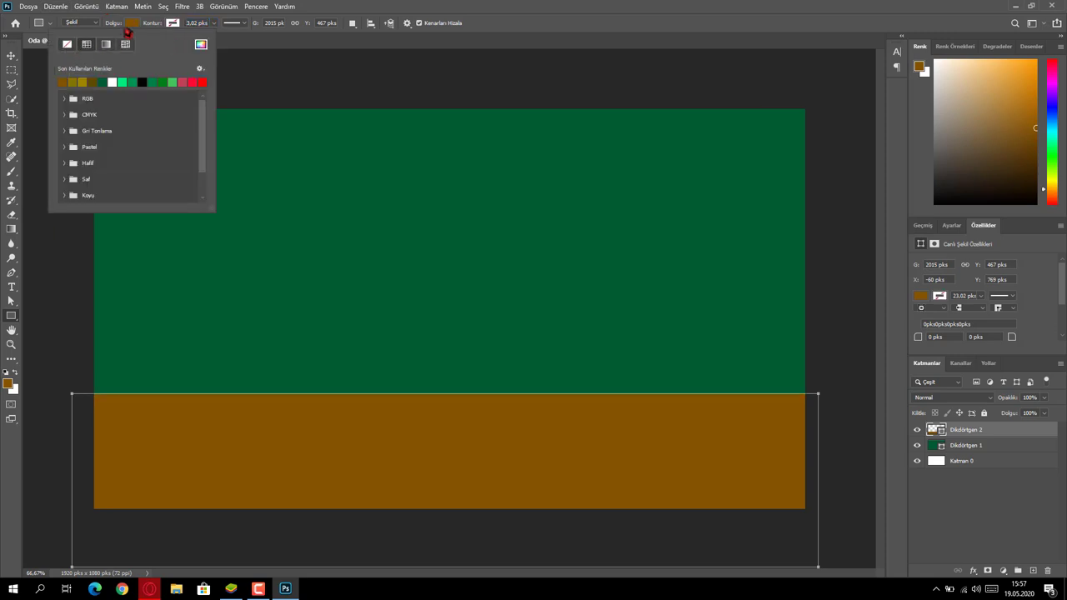
click(131, 26)
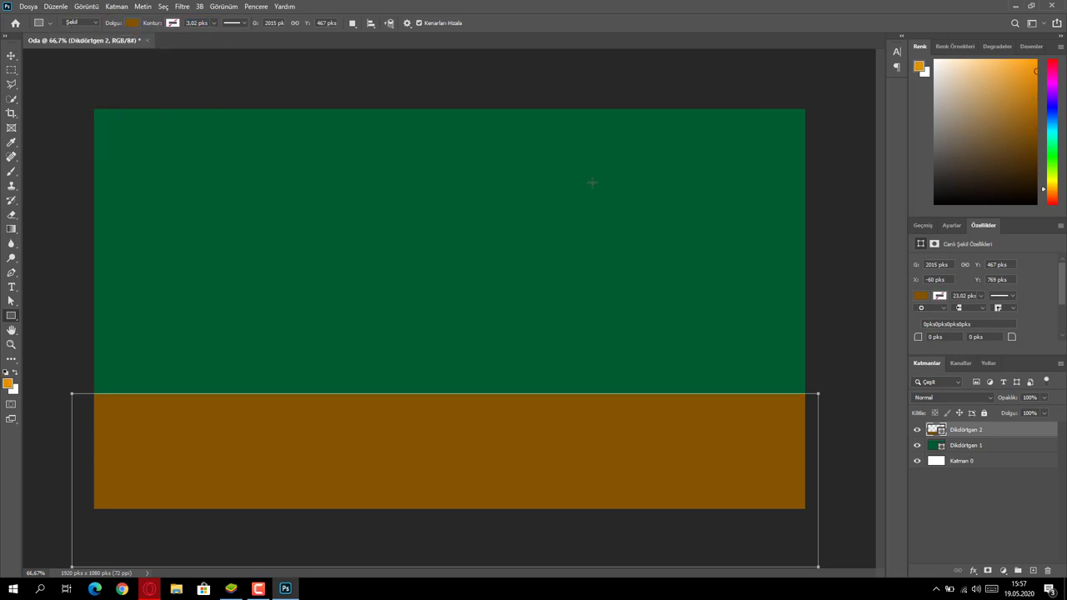
click(133, 23)
click(63, 78)
key(Escape)
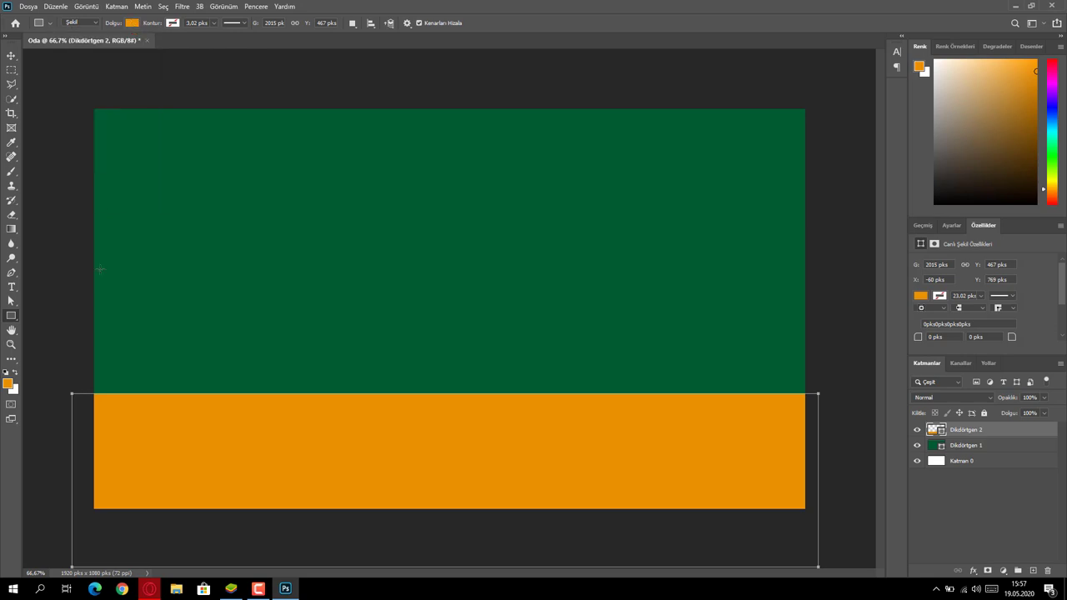
click(921, 296)
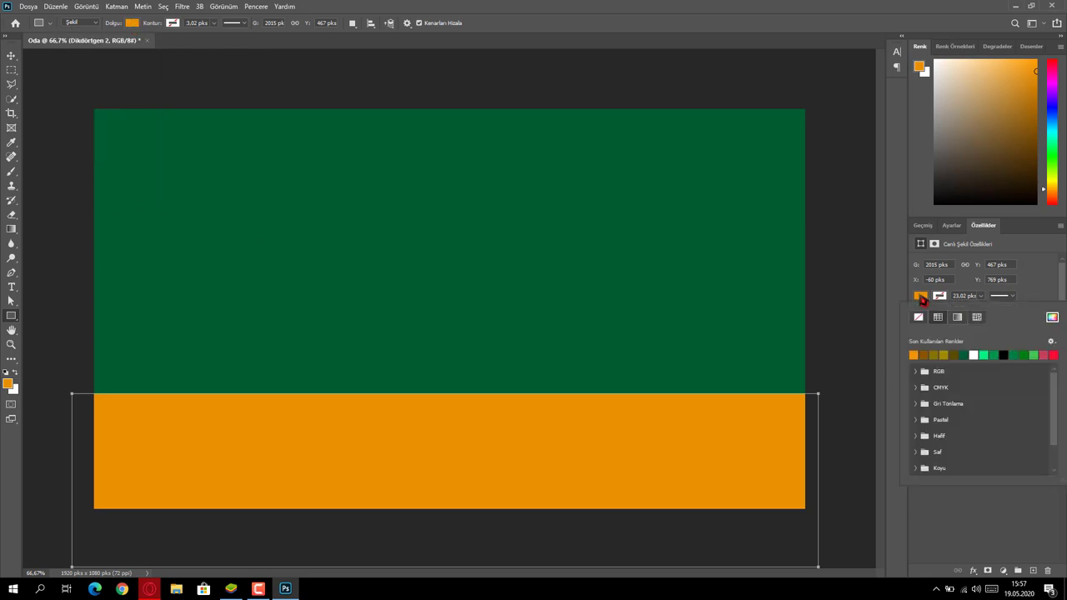
click(924, 355)
key(Escape)
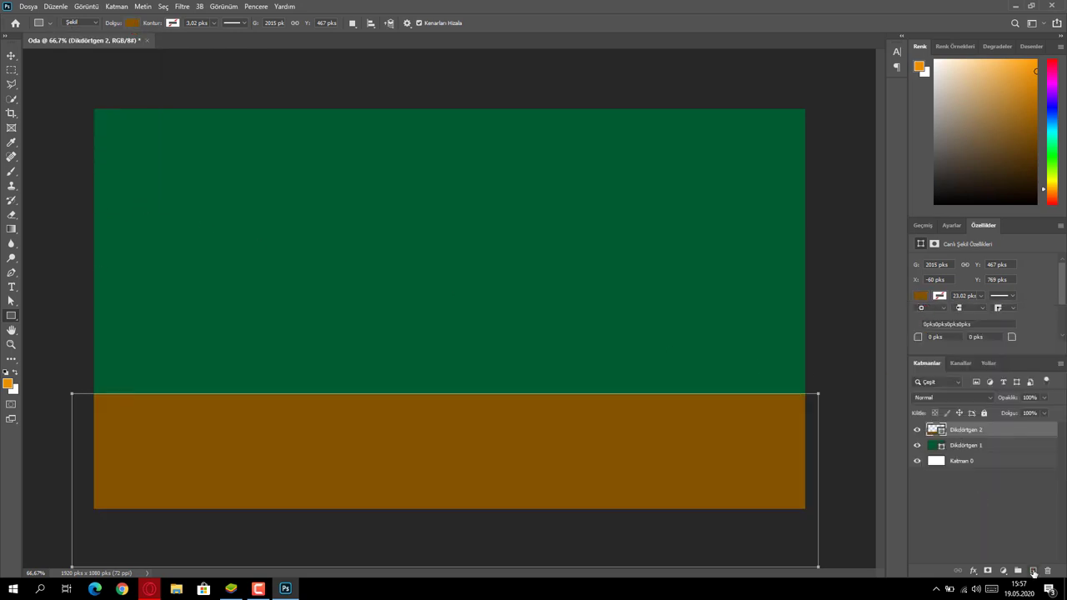
Step: On a new layer, draw an orange stripe about 1979 × 74 px across the brown floor and set its stroke to 0 px
click(1033, 571)
mouse_move(83, 406)
mouse_down()
mouse_move(138, 422)
mouse_move(788, 421)
mouse_move(816, 433)
mouse_up()
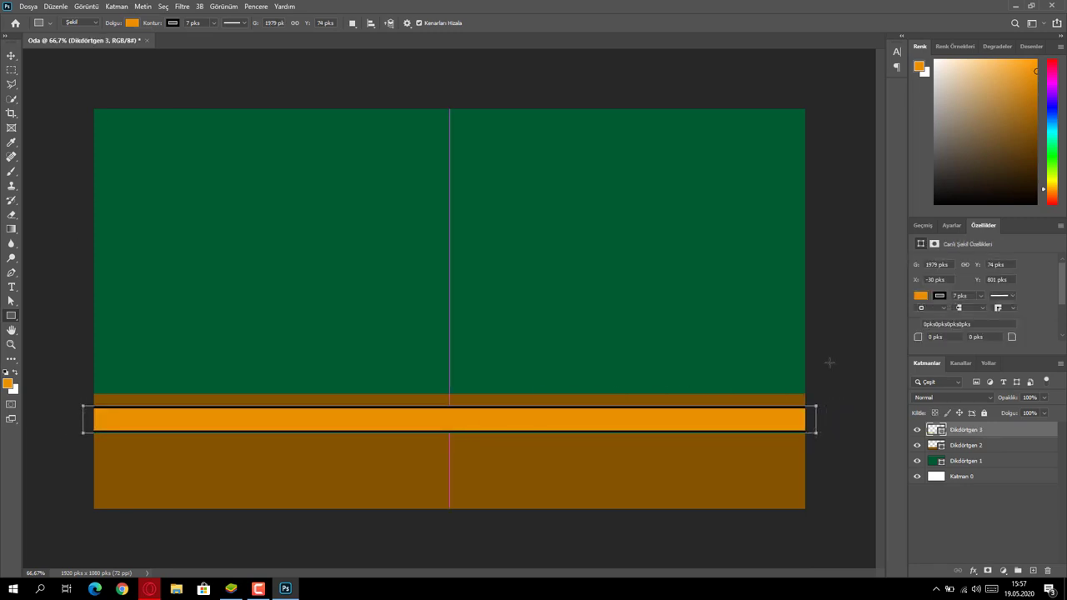
click(981, 296)
drag(980, 310, 942, 316)
click(982, 297)
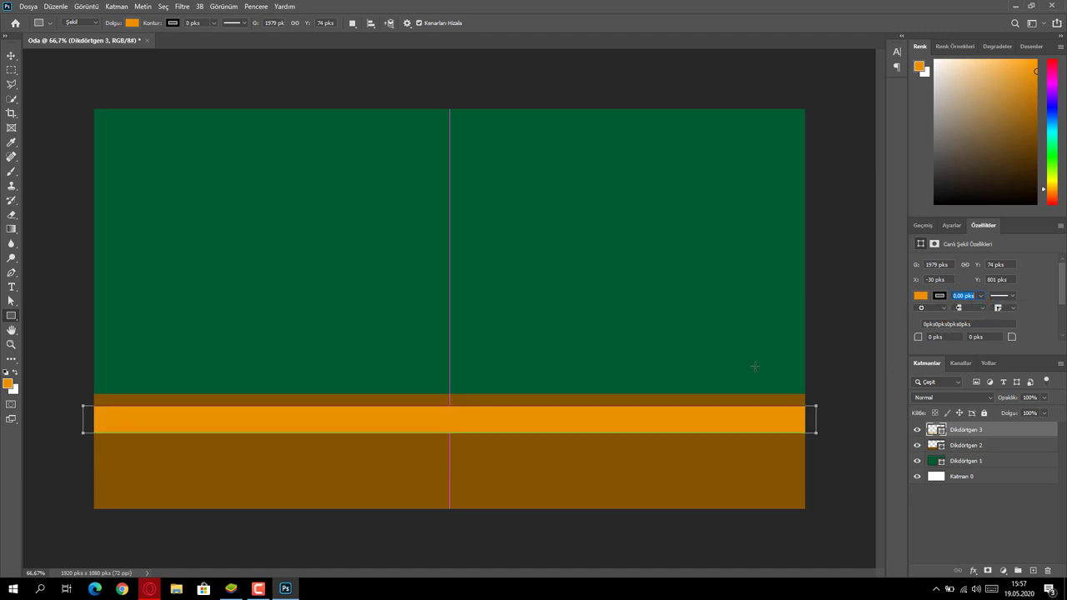
Step: Duplicate the orange stripe lower on the brown floor, leaving a brown band between the two stripes
key(v)
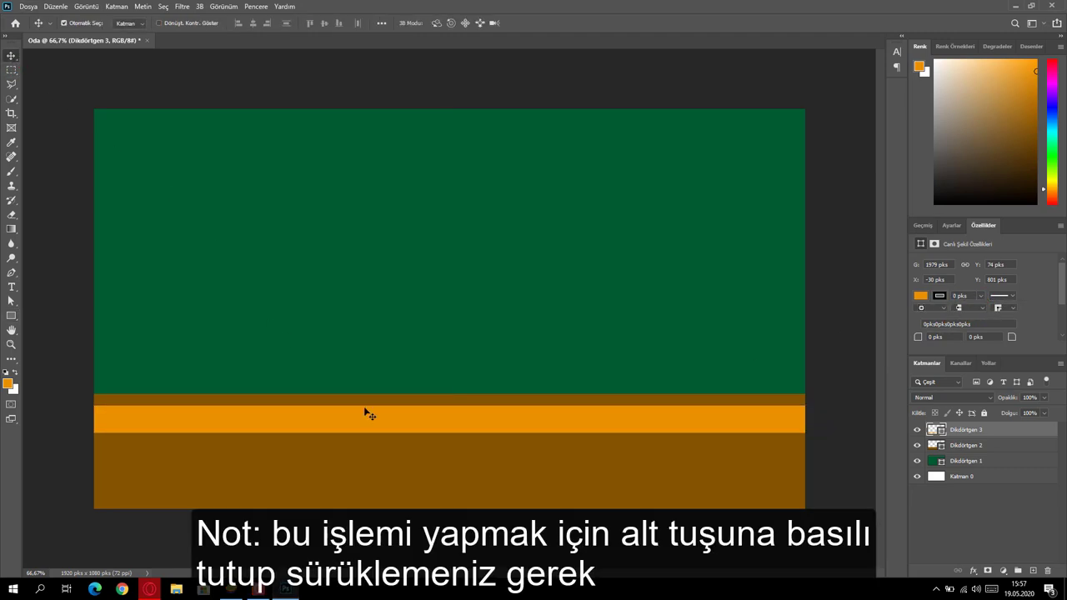
drag(373, 428, 374, 476)
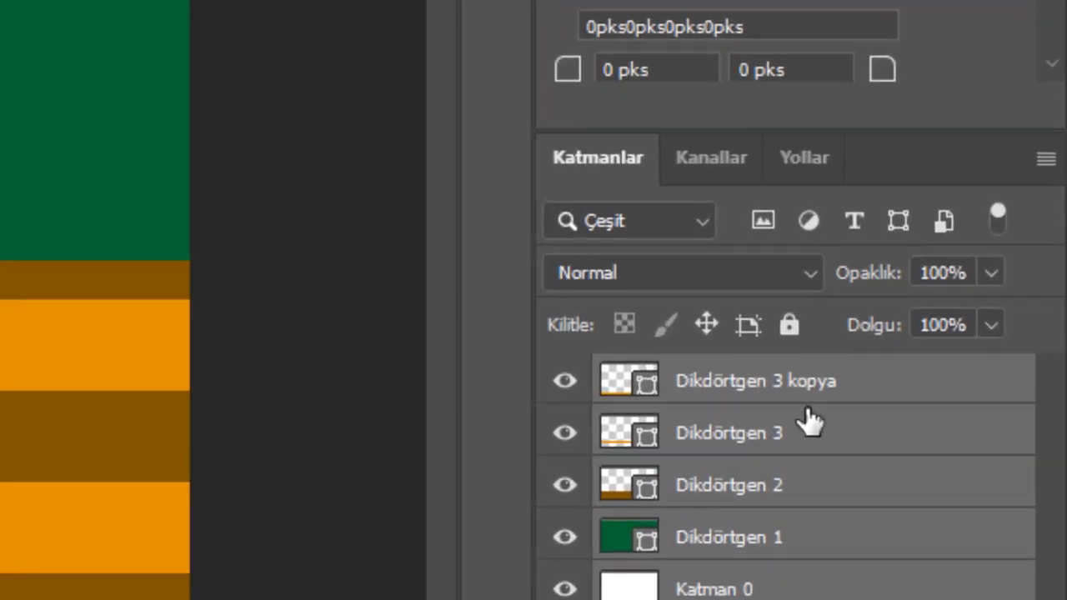
Step: Merge all the selected wall and floor layers into one layer and rename it Arkaplan
right_click(807, 421)
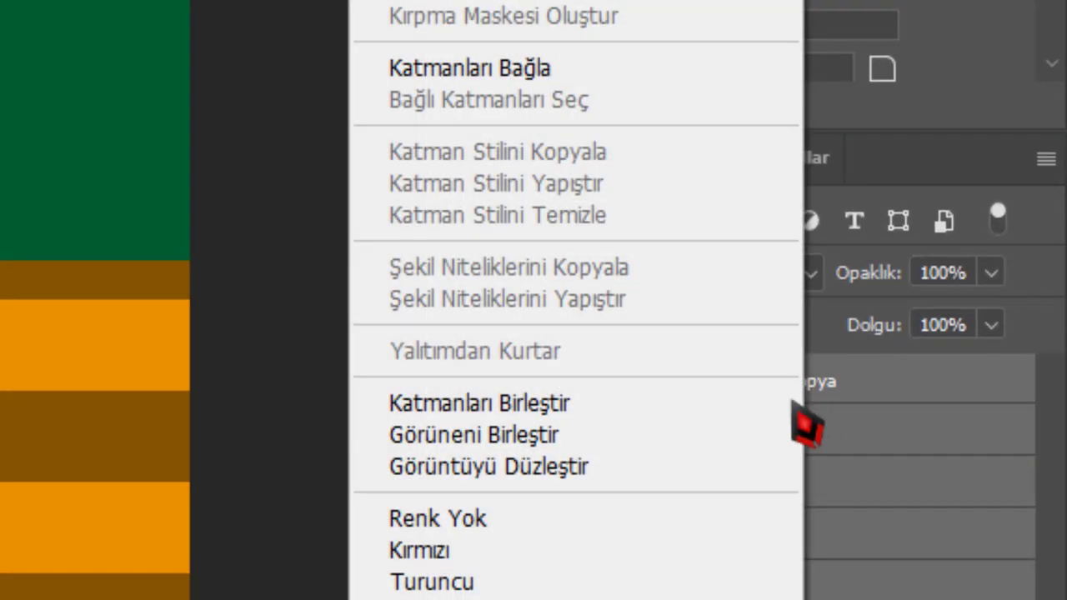
click(579, 410)
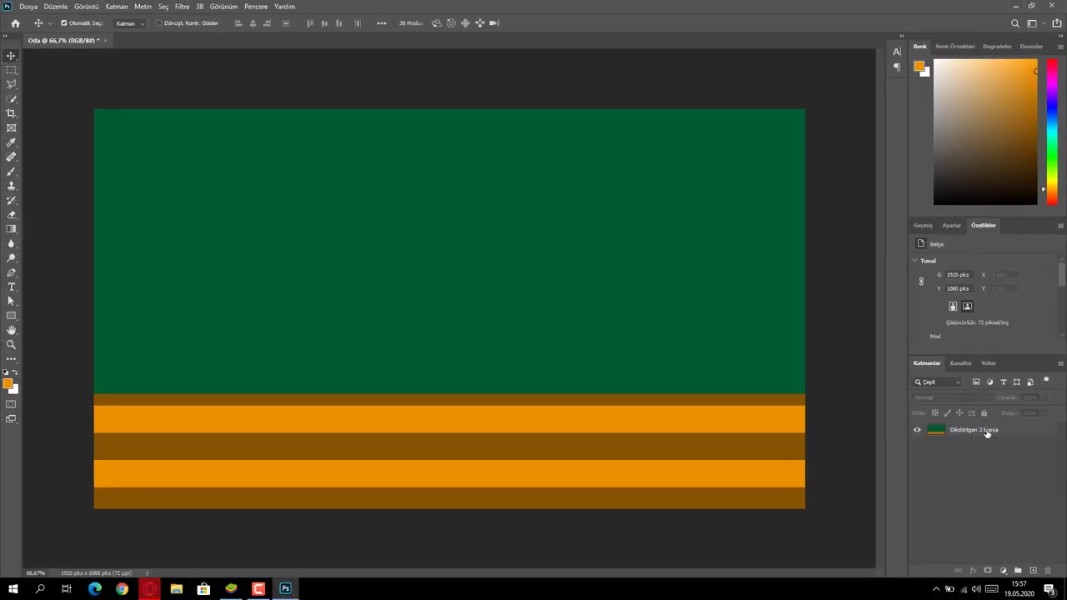
double_click(990, 430)
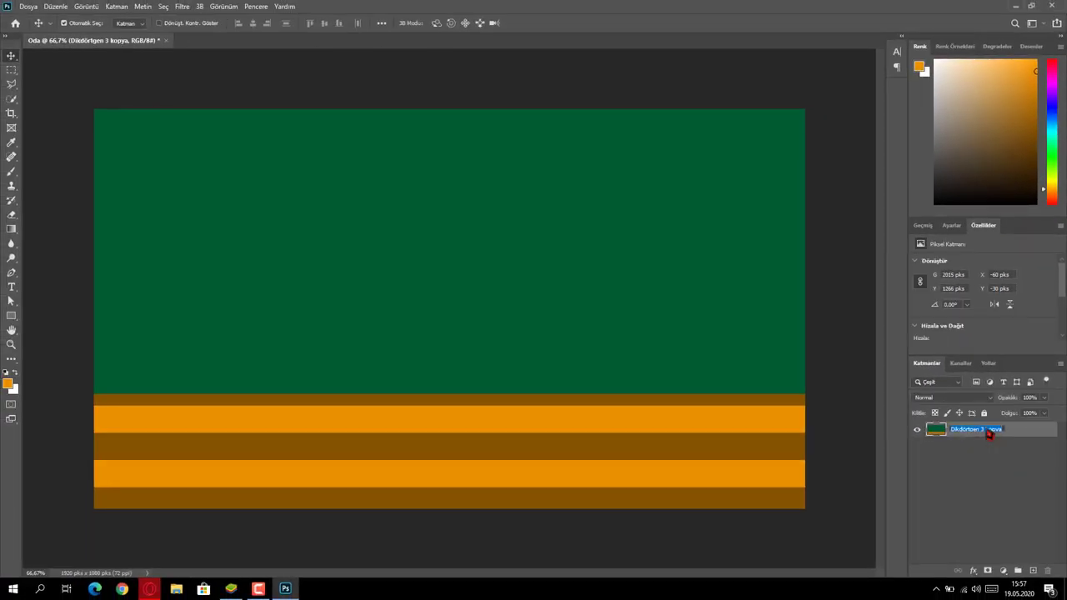
text(Arkaplan)
key(Return)
Step: On a new layer, draw a brown rectangle about 959 × 510 px over the canvas's lower-left area with a black stroke about 14 px wide
click(1033, 571)
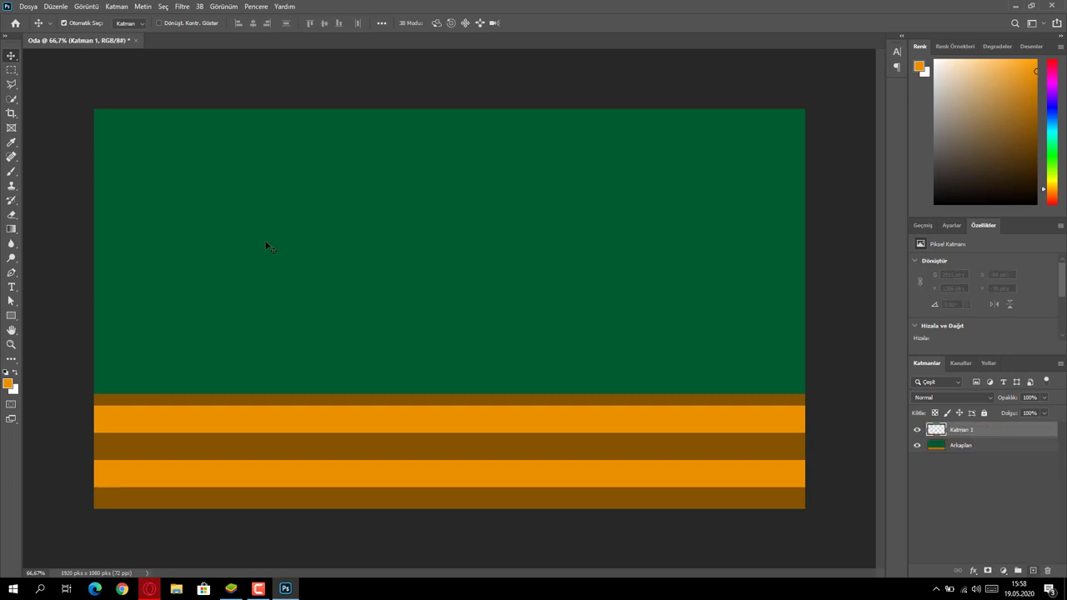
click(11, 315)
click(132, 22)
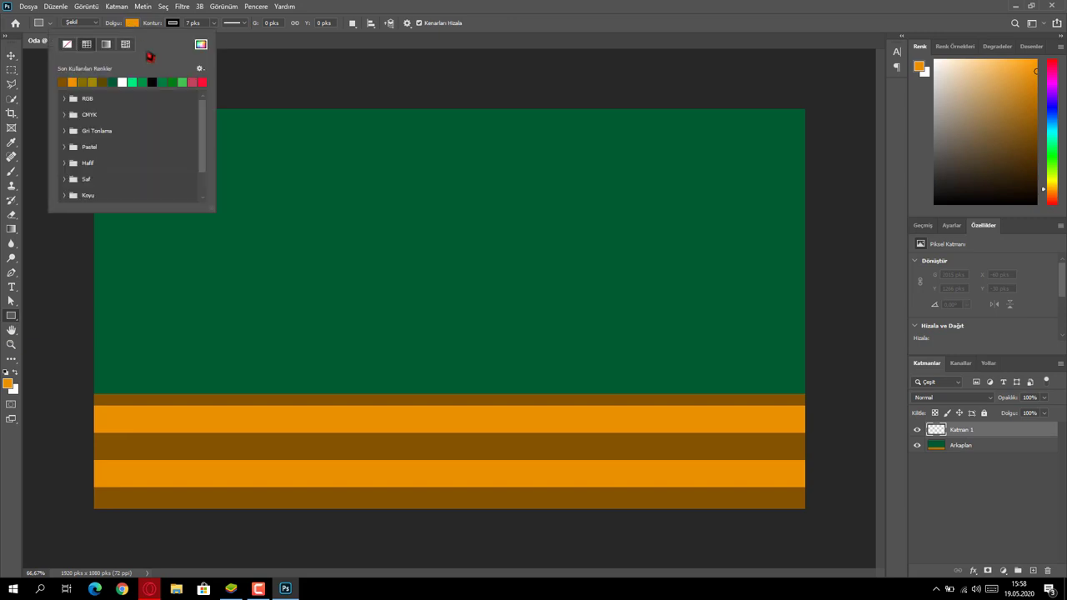
mouse_move(1030, 98)
mouse_down()
mouse_move(1059, 142)
mouse_move(1065, 112)
mouse_up()
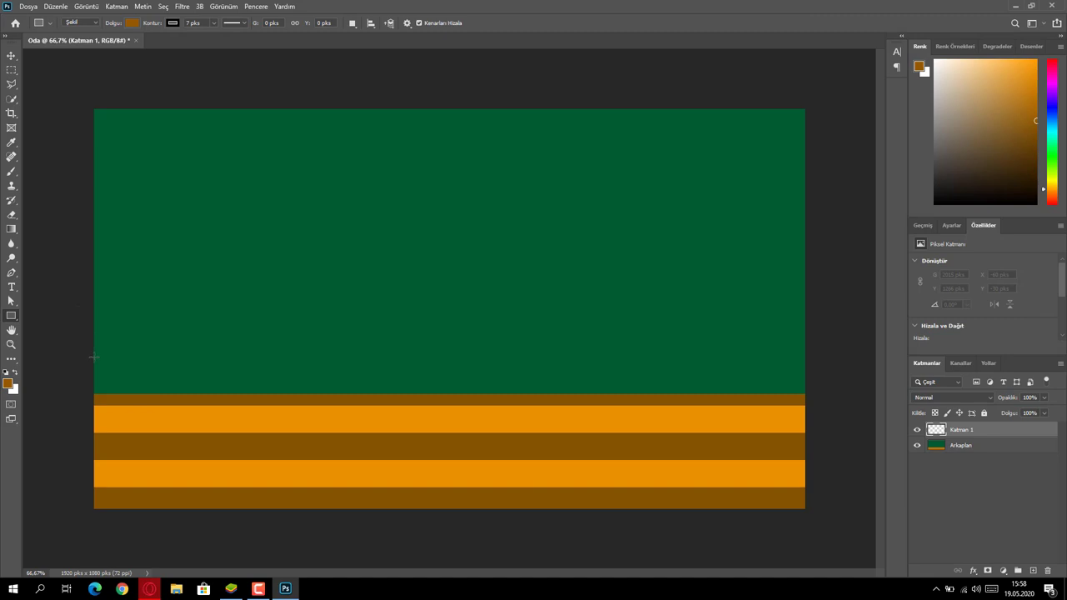
mouse_move(79, 329)
mouse_down()
mouse_move(398, 511)
mouse_move(435, 518)
mouse_up()
click(214, 23)
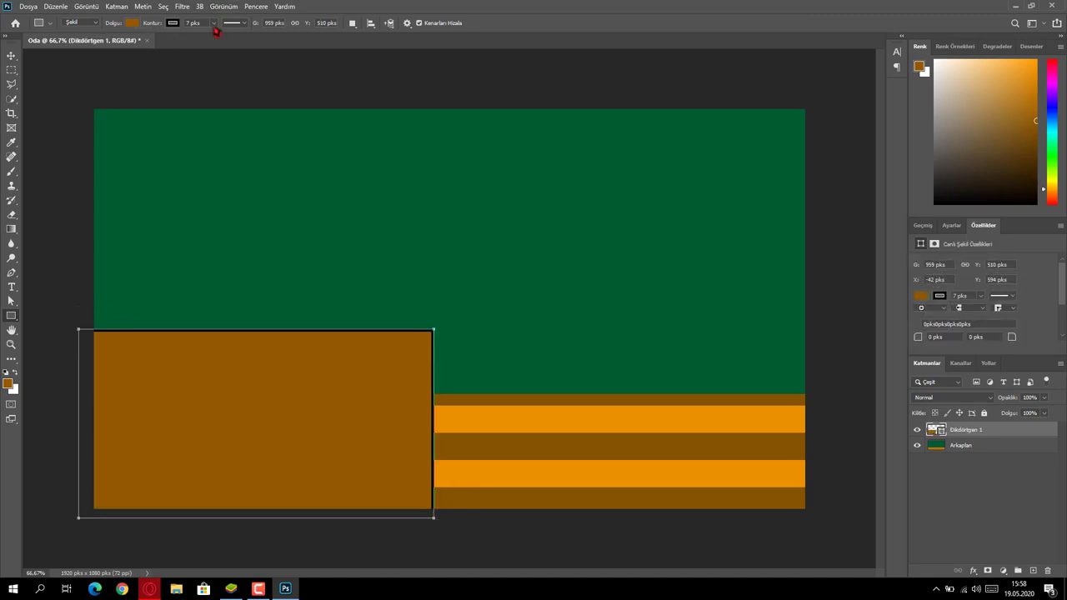
mouse_move(214, 38)
mouse_down()
mouse_move(244, 37)
mouse_move(224, 51)
mouse_up()
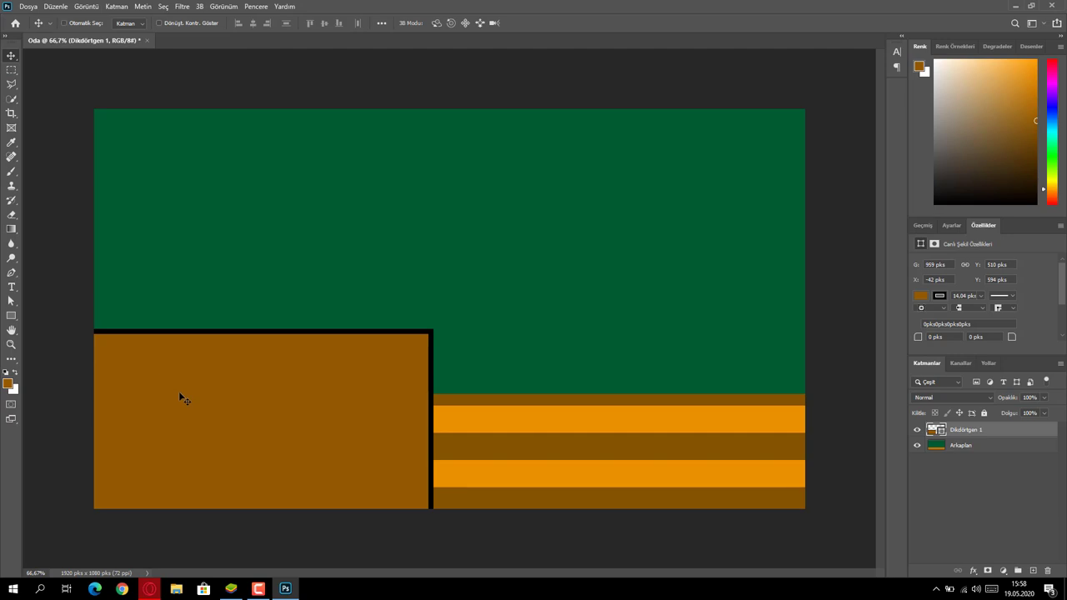
Step: Skew the outlined brown rectangle into a parallelogram with a slanted right edge using a Perspective transform, and reposition it at the canvas bottom
key(ctrl+t)
right_click(275, 367)
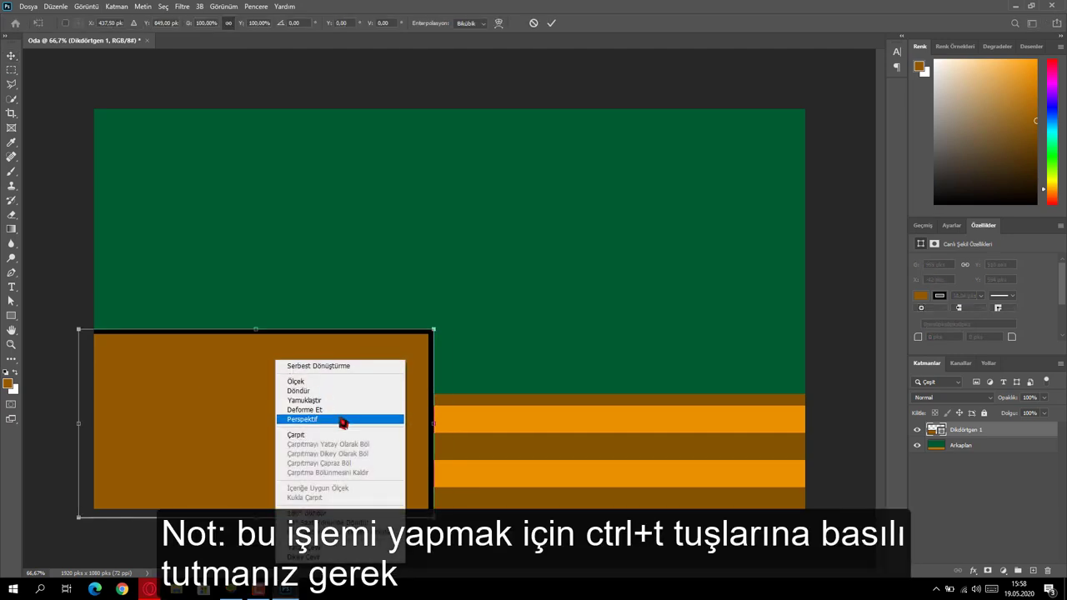
click(338, 420)
drag(258, 332, 426, 367)
drag(444, 381, 251, 415)
right_click(365, 451)
click(367, 229)
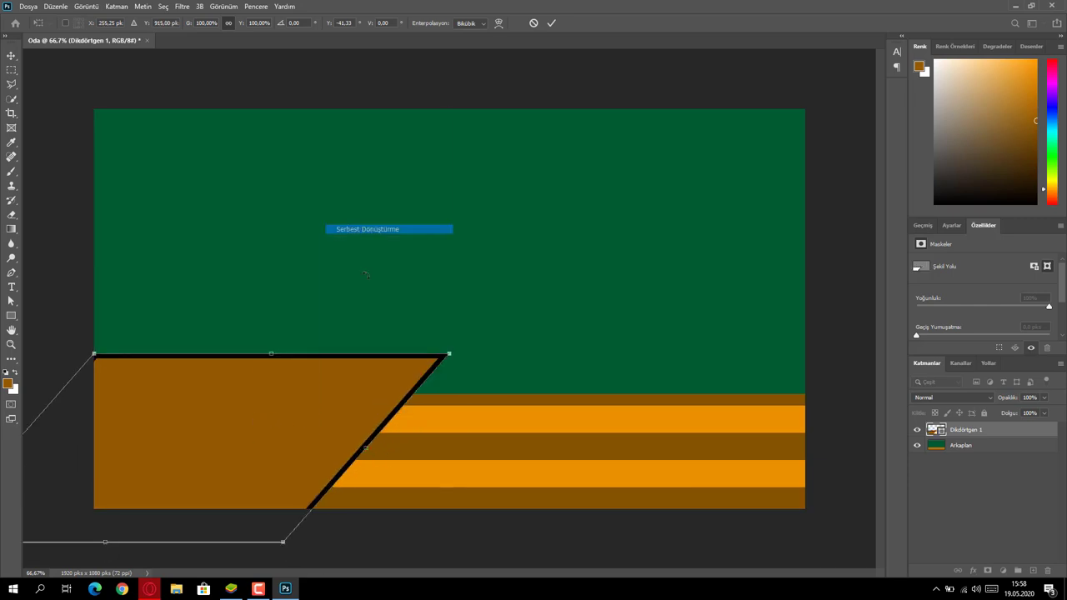
drag(367, 448, 397, 479)
click(552, 23)
drag(409, 395, 362, 405)
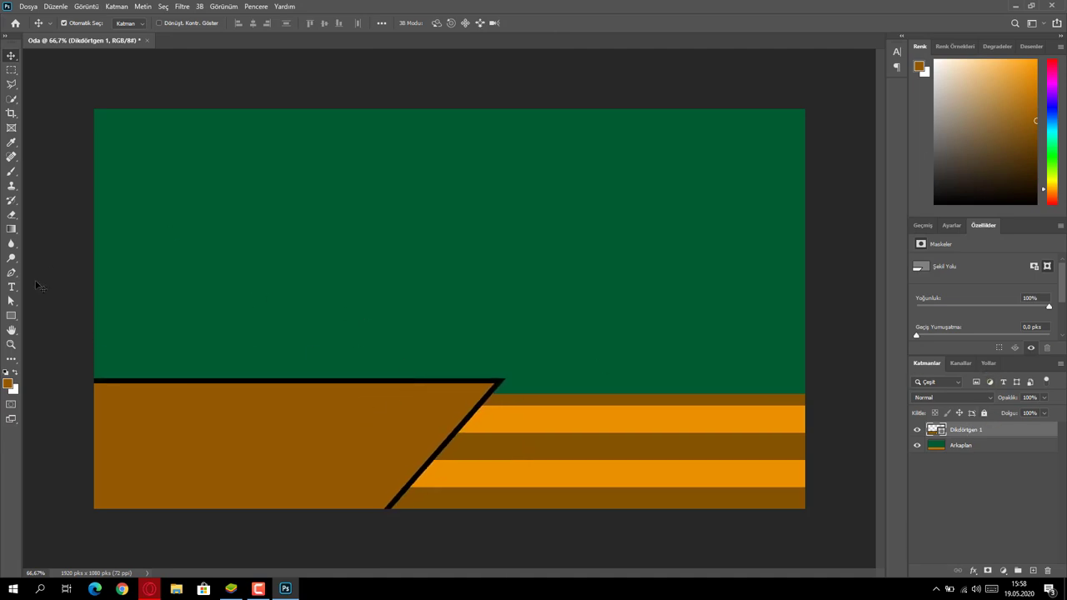
Step: On a new layer, draw a brown rectangle about 319 × 536 px under the parallelogram's slanted edge and place its layer below the parallelogram
click(12, 315)
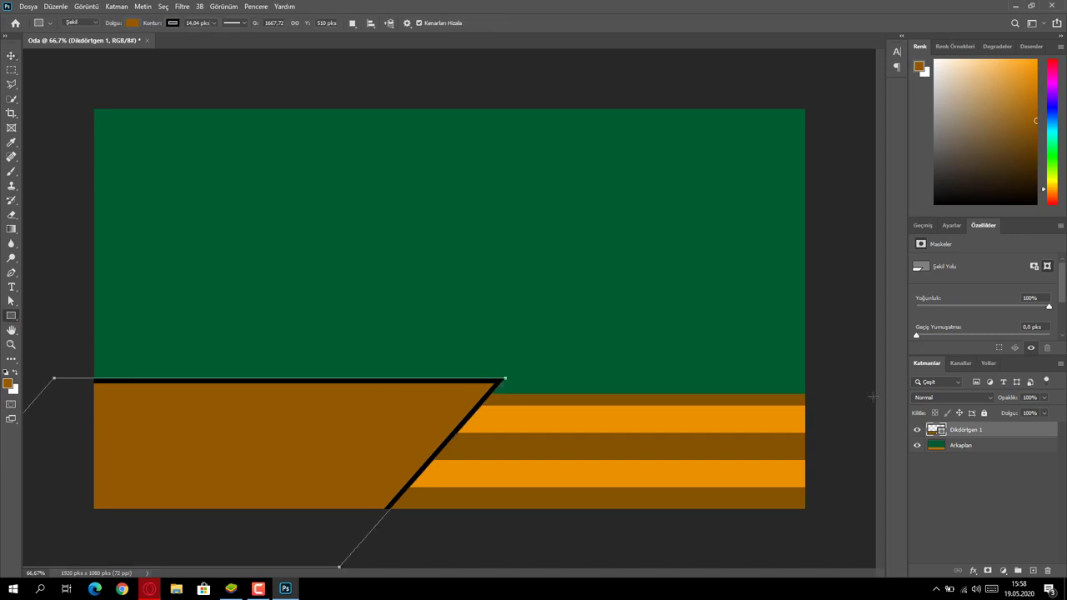
click(1032, 571)
drag(500, 380, 385, 577)
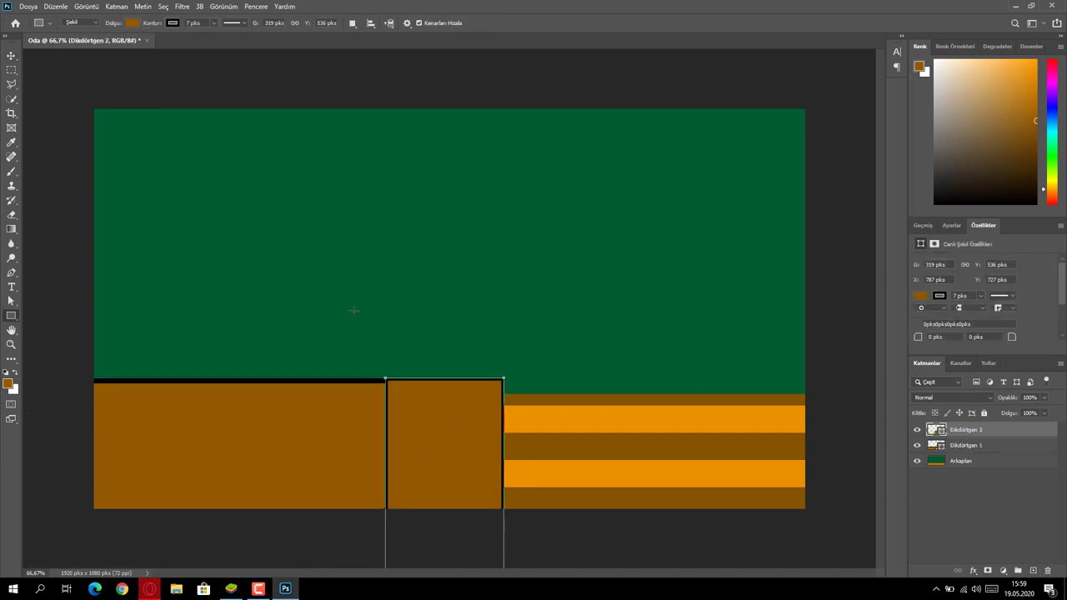
drag(1017, 448, 1013, 429)
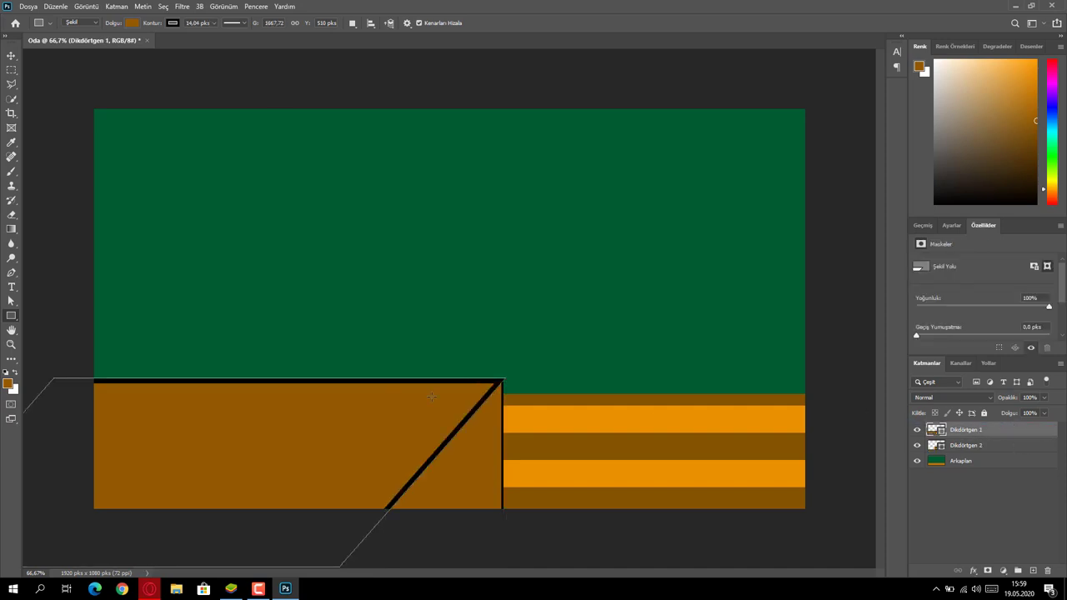
Step: Set the narrow rectangle's black stroke to 14.04 px to match the parallelogram's outline
click(10, 56)
click(11, 316)
click(965, 447)
click(213, 22)
drag(215, 37, 221, 40)
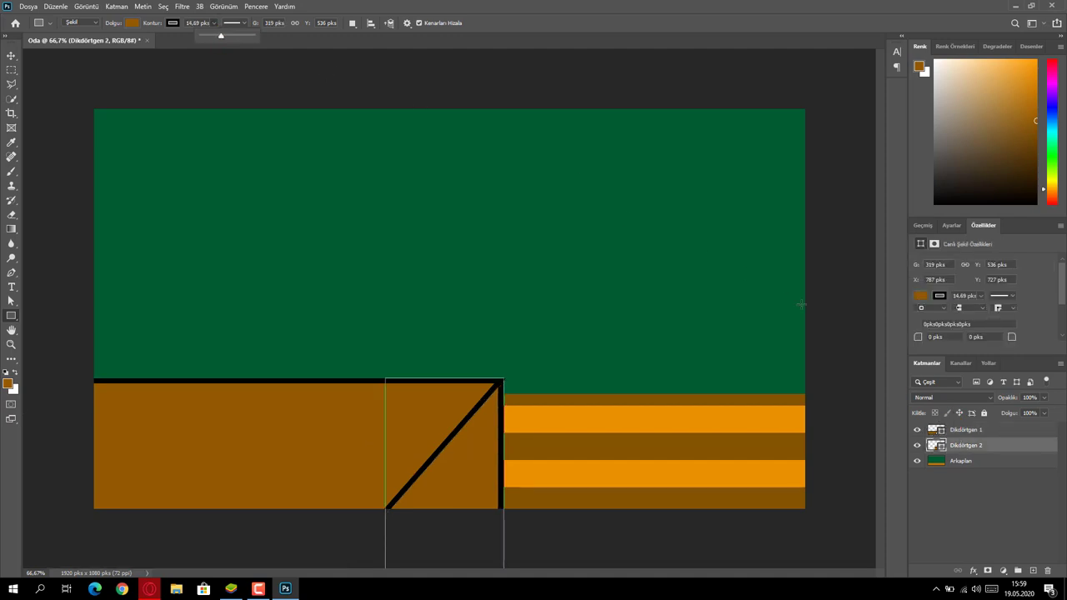
click(1002, 431)
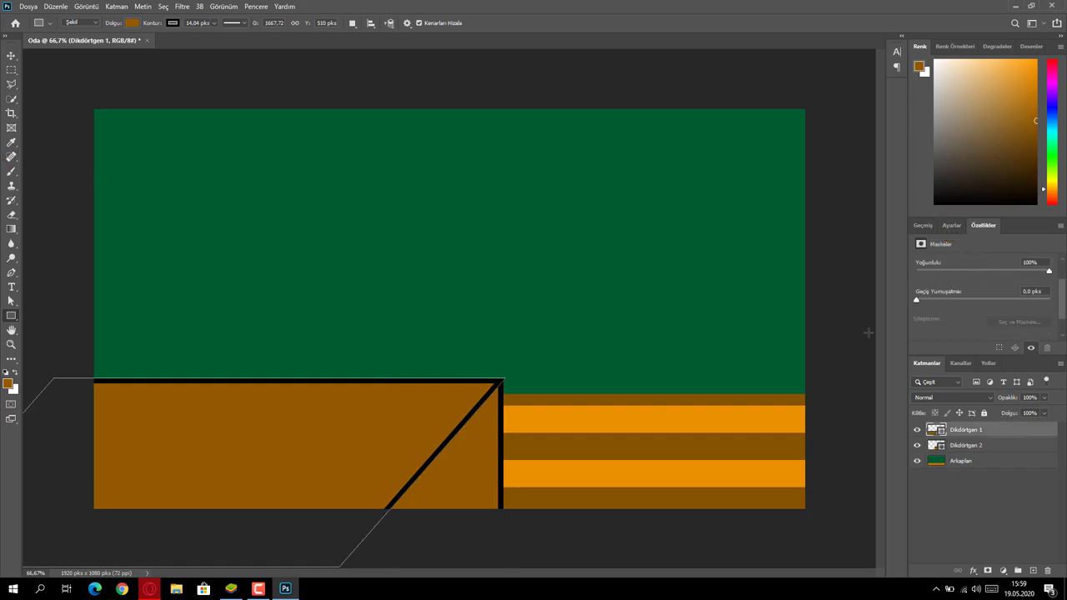
click(957, 446)
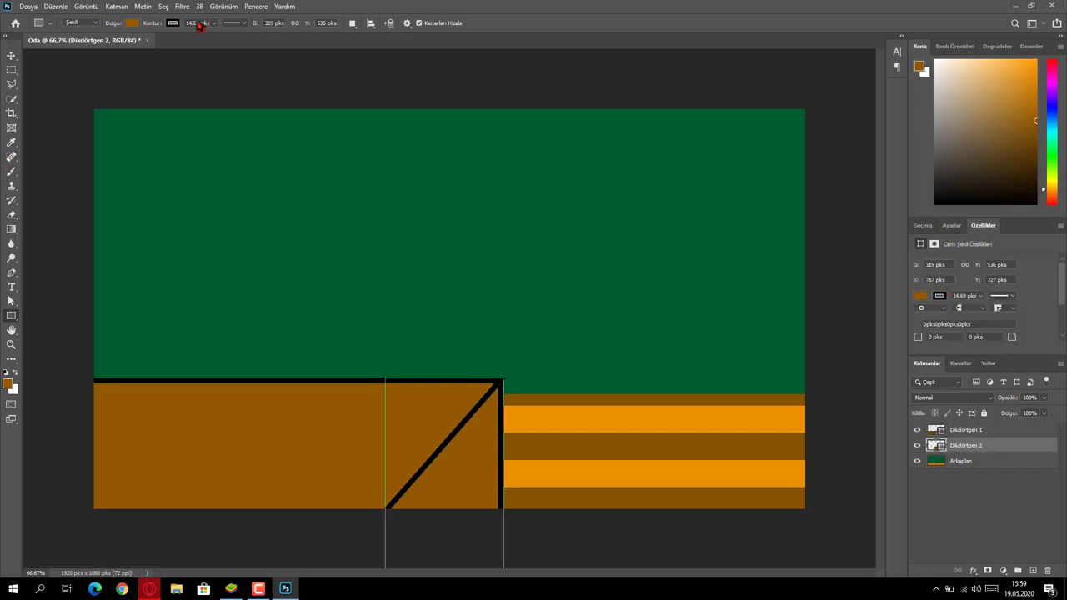
key(BackSpace)
key(BackSpace)
text(0)
Step: Nudge the narrow rectangle 5 px right to X 792 px so its edge lines up with the parallelogram's corner
text(v)
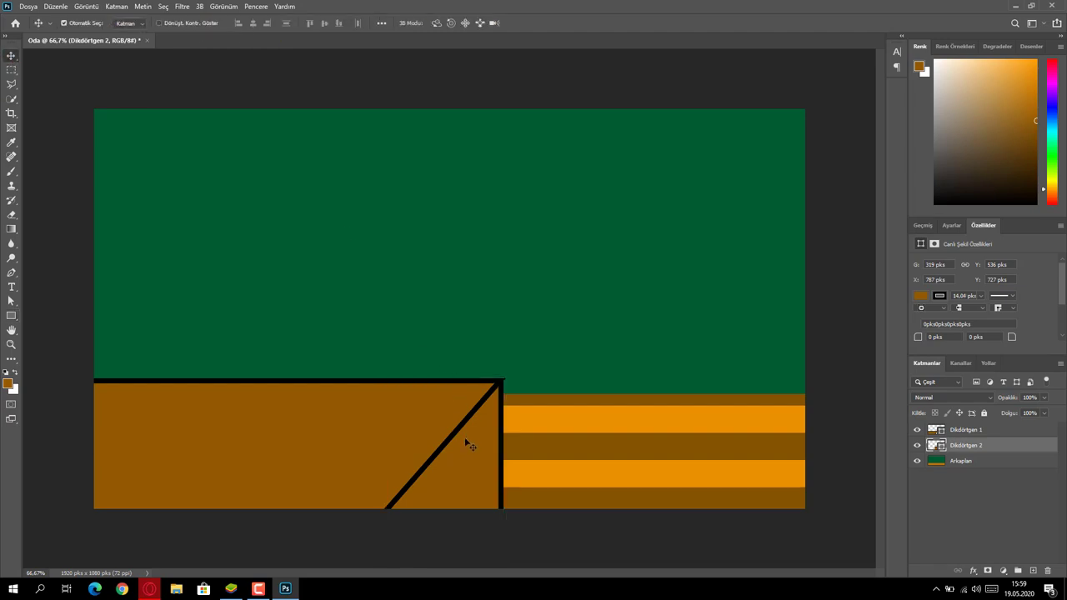
key(Right)
key(Right)
key(Right)
key(Right)
key(Right)
scroll(471, 400, up, 5)
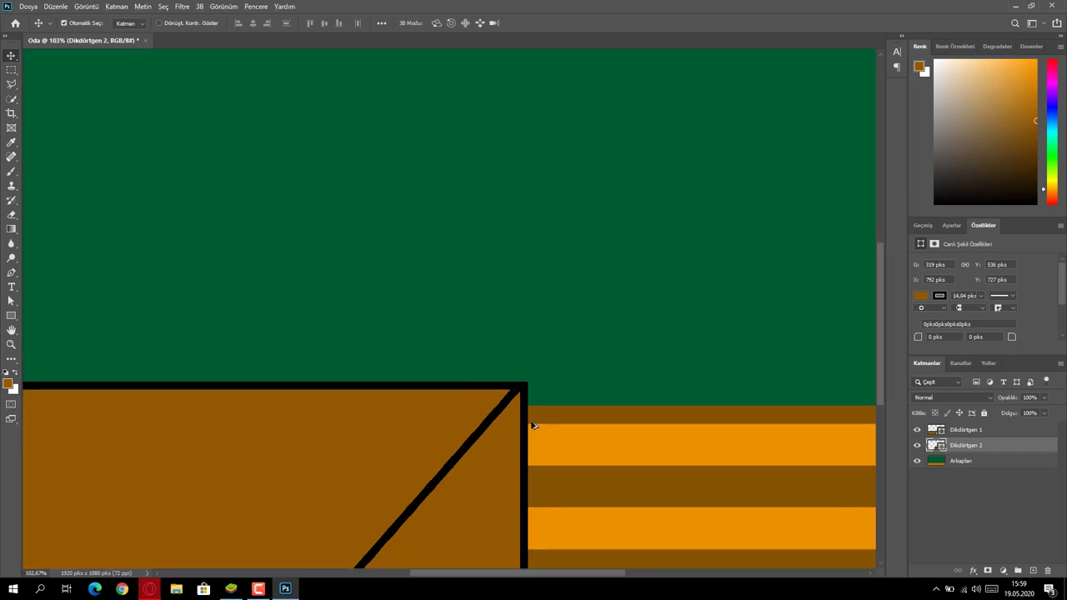
scroll(476, 430, down, 4)
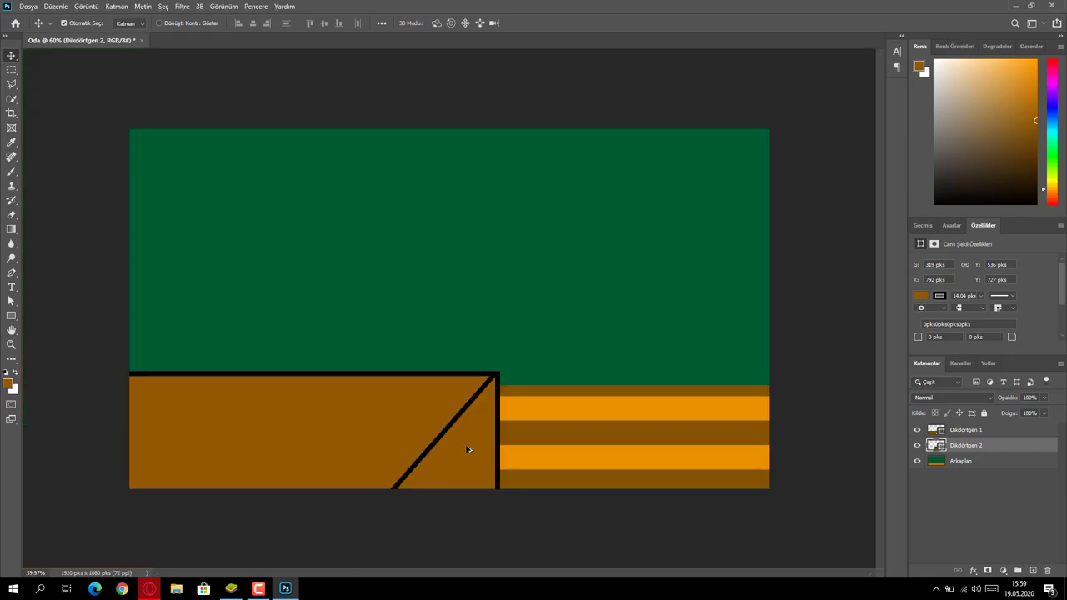
Step: Try a darker brown fill on the narrow rectangle beside the slanted edge
click(982, 430)
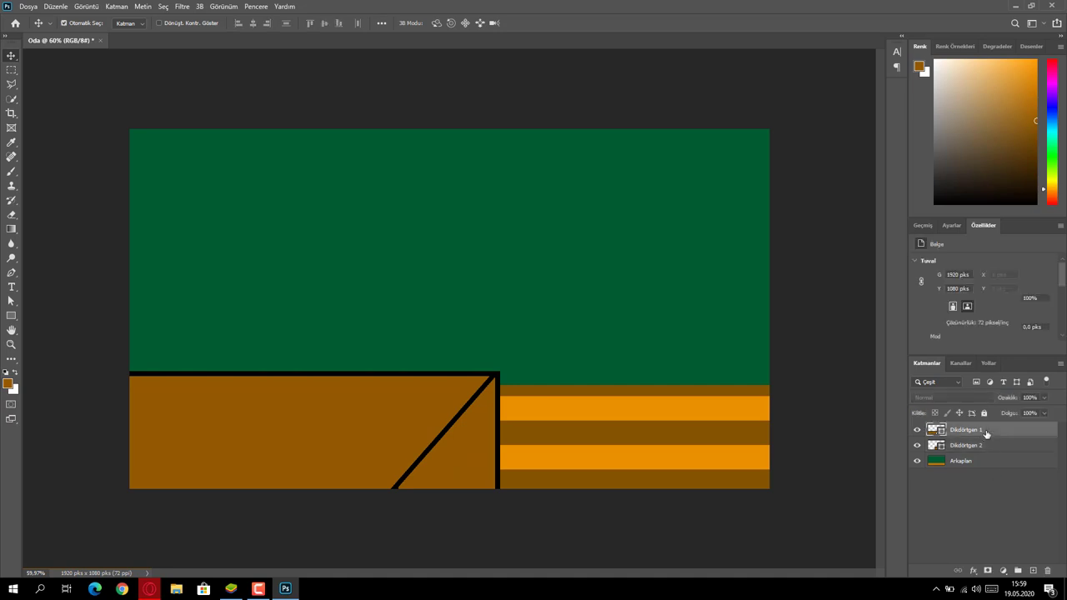
right_click(984, 433)
click(1002, 439)
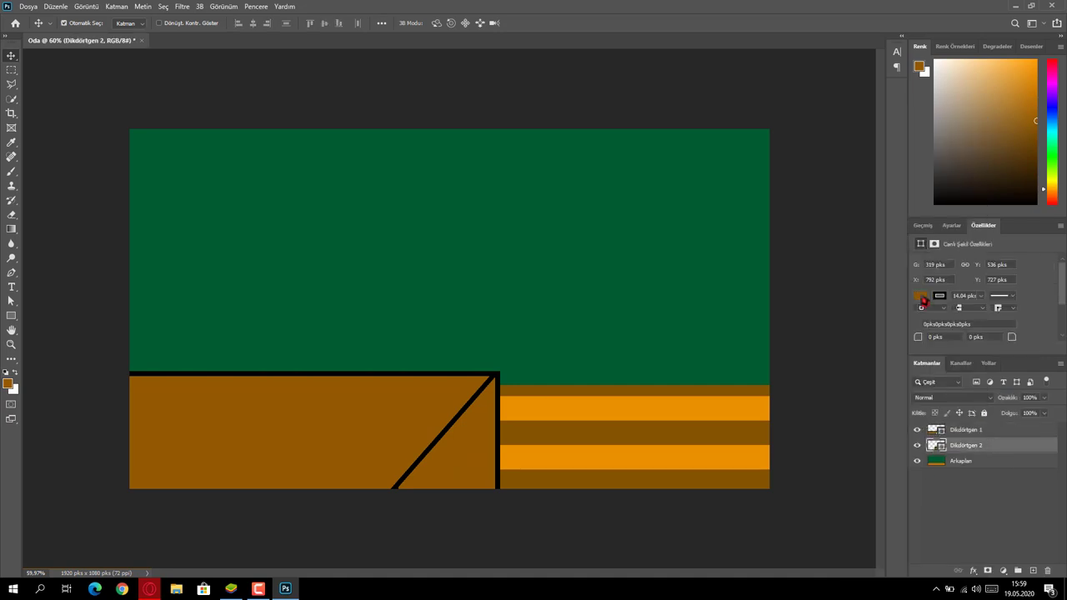
click(921, 297)
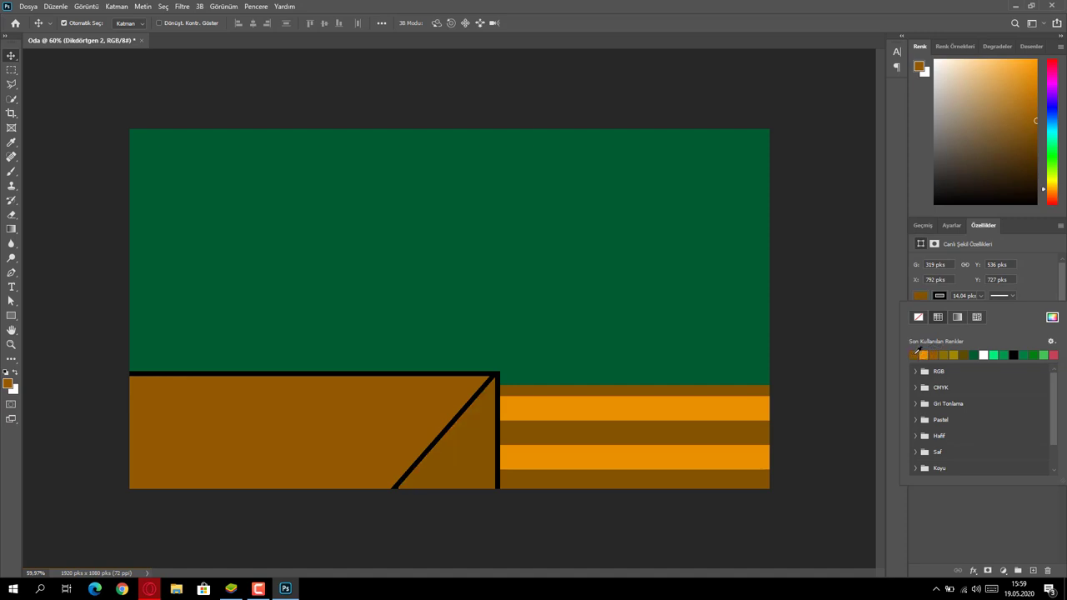
click(994, 486)
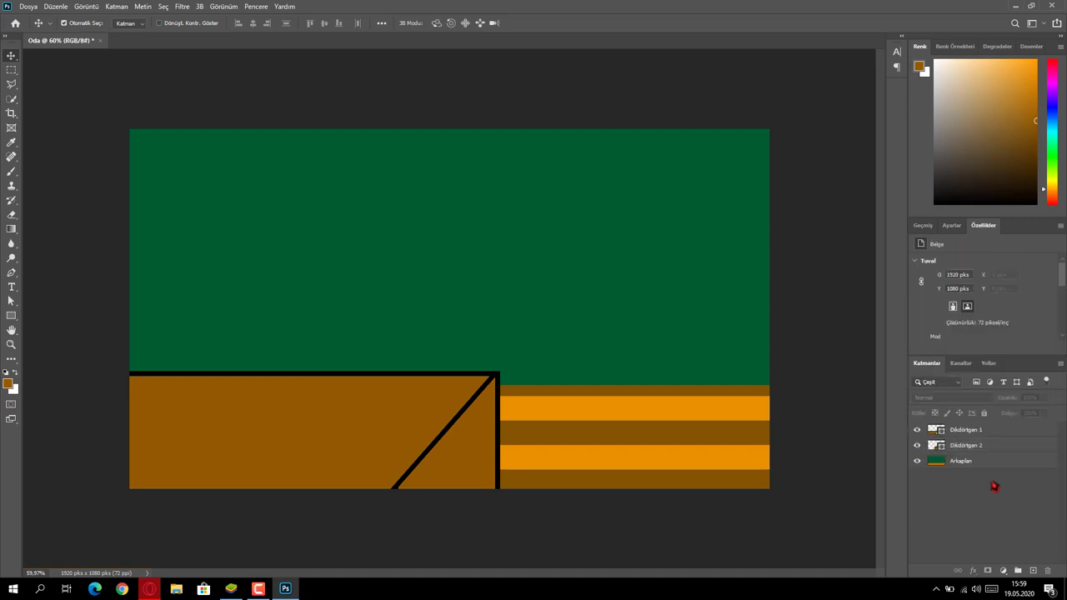
Step: Try a darker brown fill on the parallelogram
click(971, 432)
scroll(952, 298, down, 3)
scroll(952, 298, up, 2)
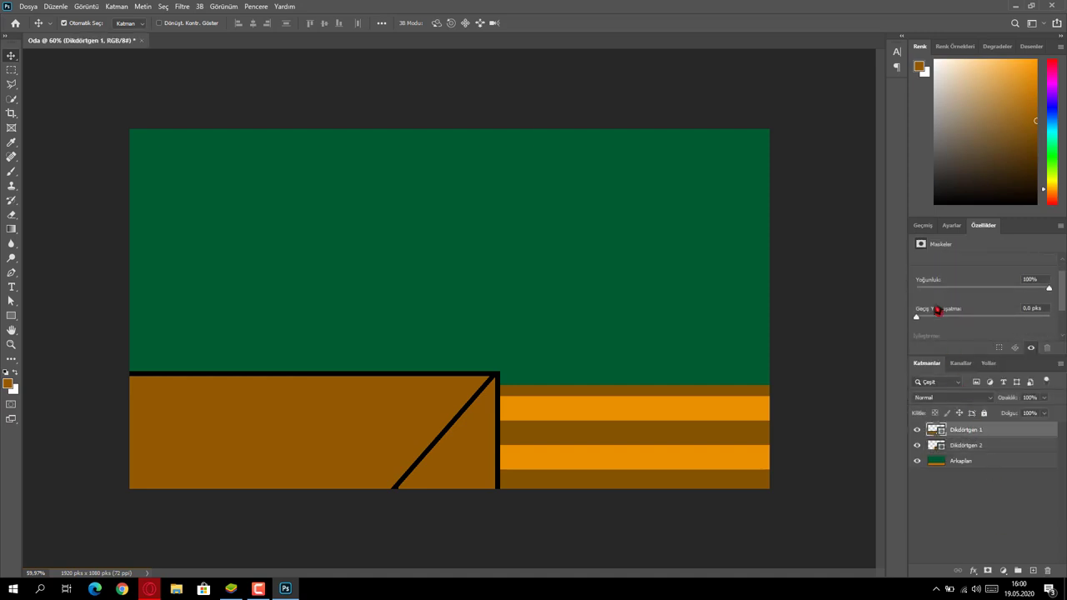
click(11, 316)
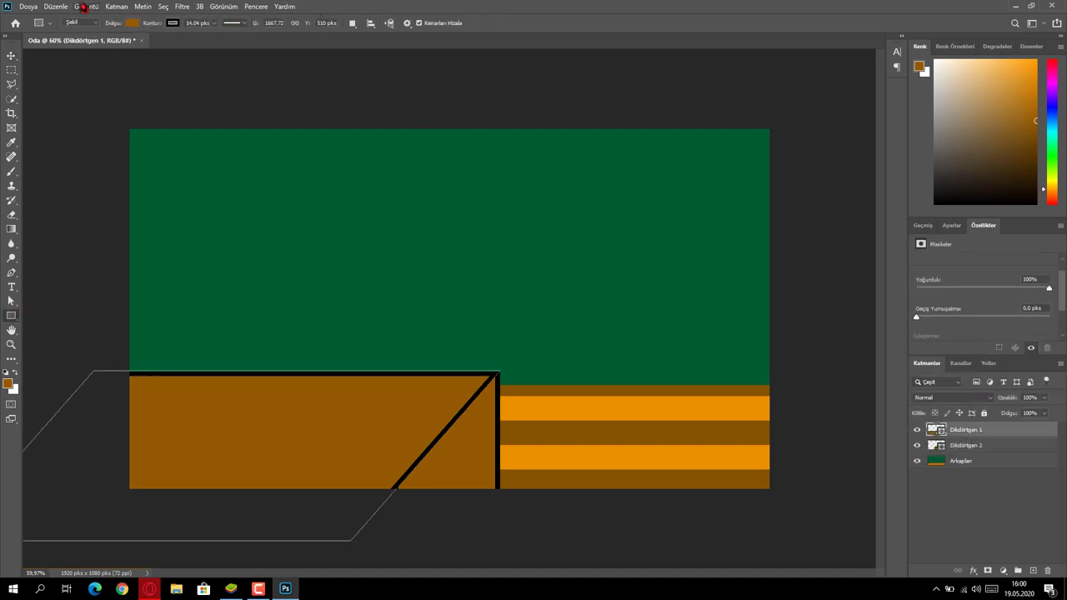
click(133, 24)
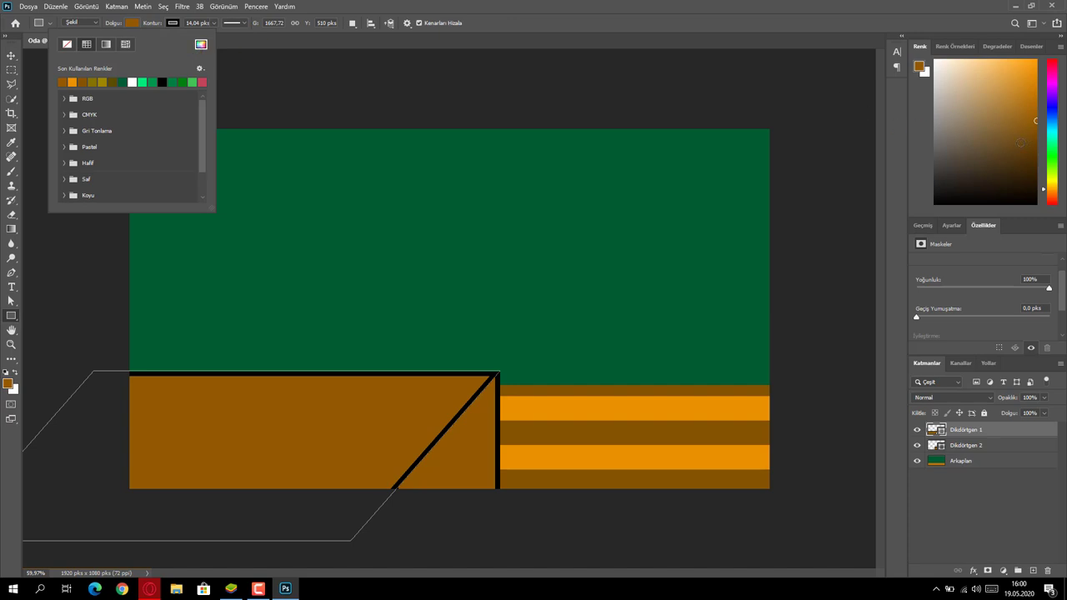
drag(1034, 134, 1048, 138)
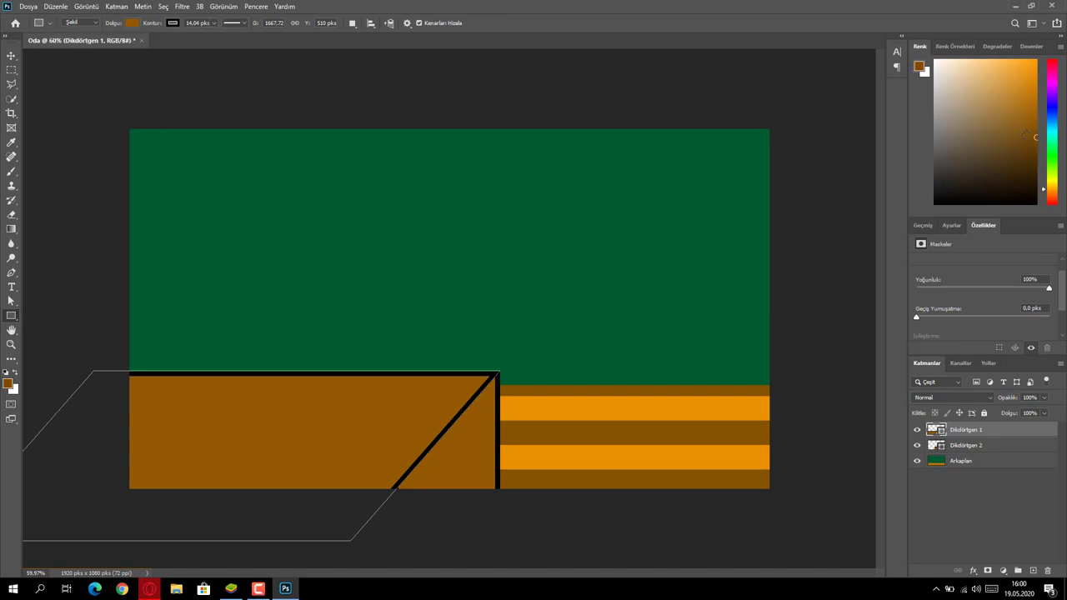
click(133, 23)
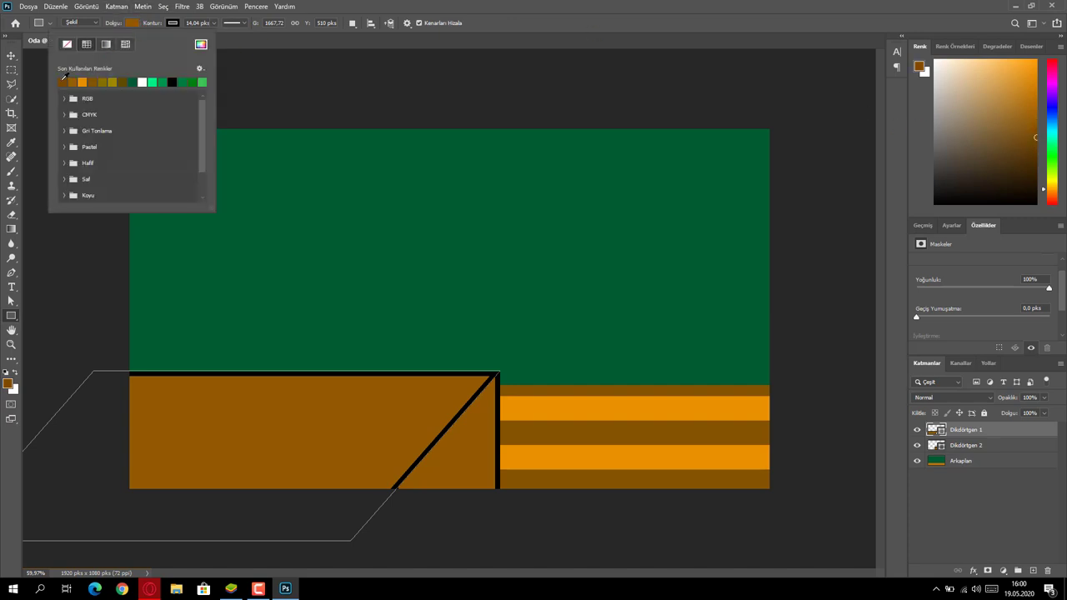
click(63, 81)
key(Escape)
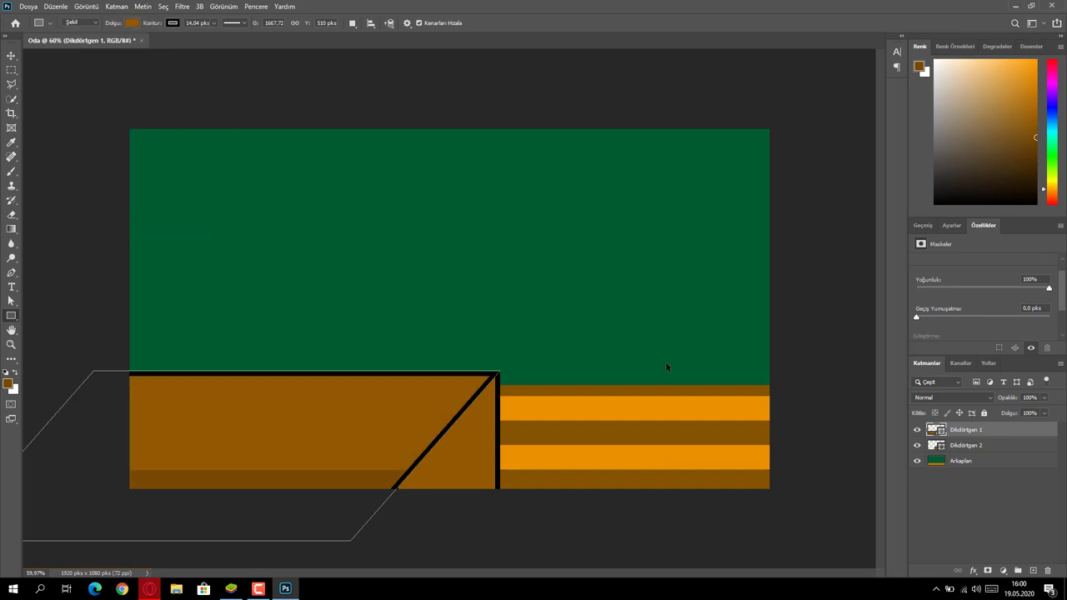
Step: Fill the narrow rectangle beside the slanted edge with a darker brown than the parallelogram's
click(972, 446)
click(130, 23)
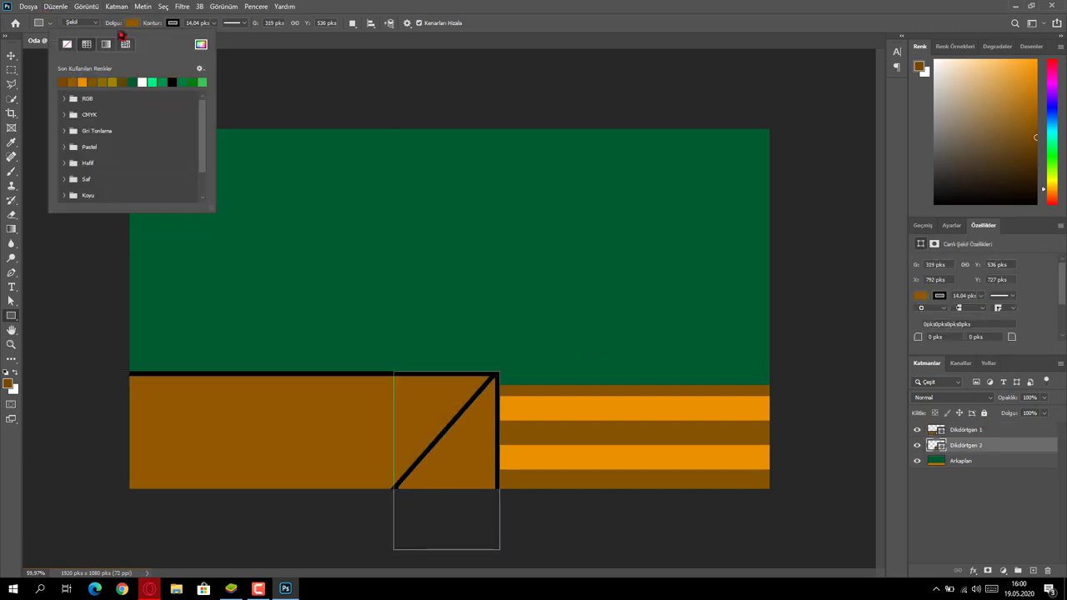
click(72, 81)
click(250, 265)
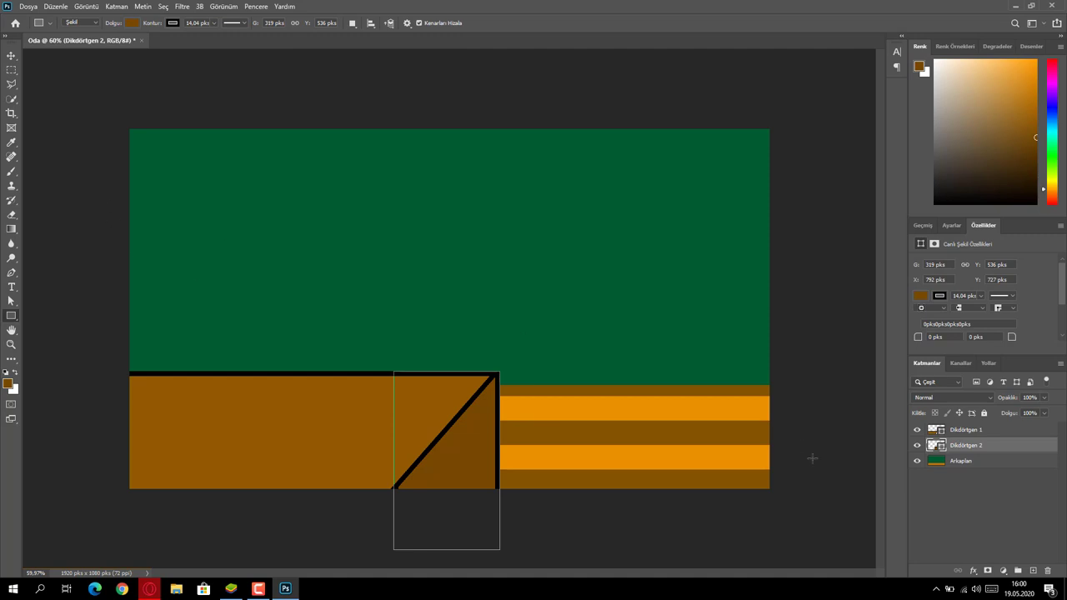
Step: Add a drop shadow to the parallelogram with 34% opacity, 19 px distance, 0% spread and 24 px size
double_click(982, 446)
click(1002, 431)
double_click(1002, 431)
click(575, 292)
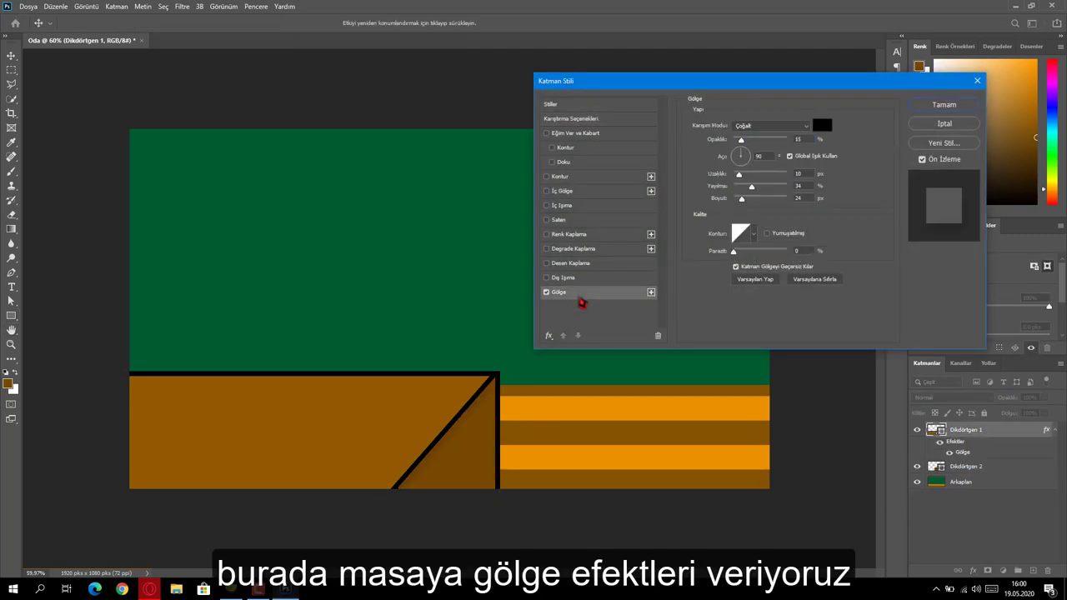
drag(741, 139, 677, 177)
drag(757, 174, 744, 175)
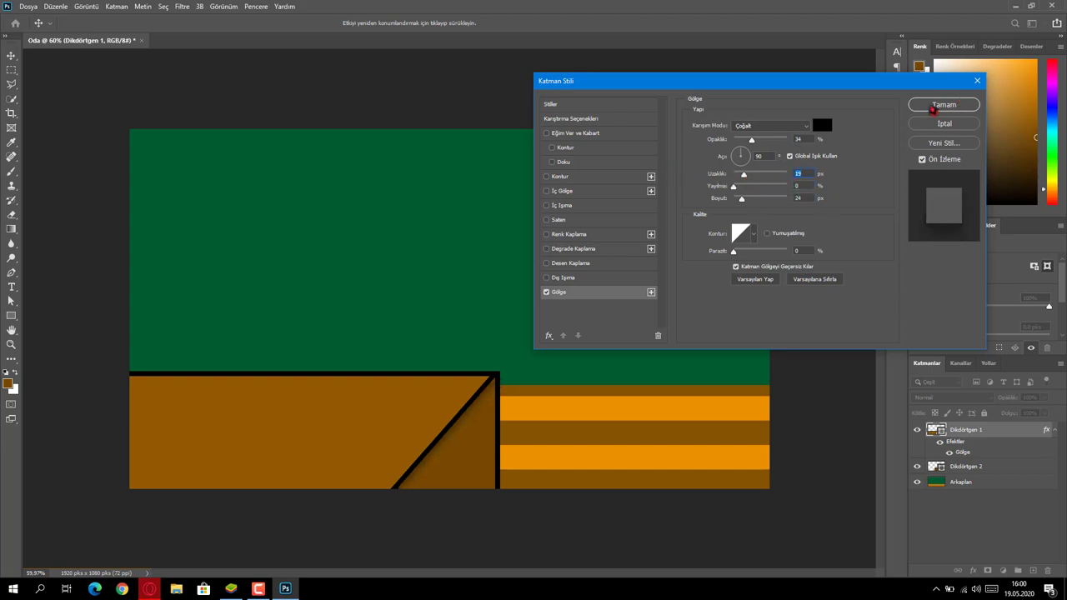
Step: Add an inner shadow to the parallelogram with 36% opacity, 22° angle, 93 px distance and 250 px size
click(579, 190)
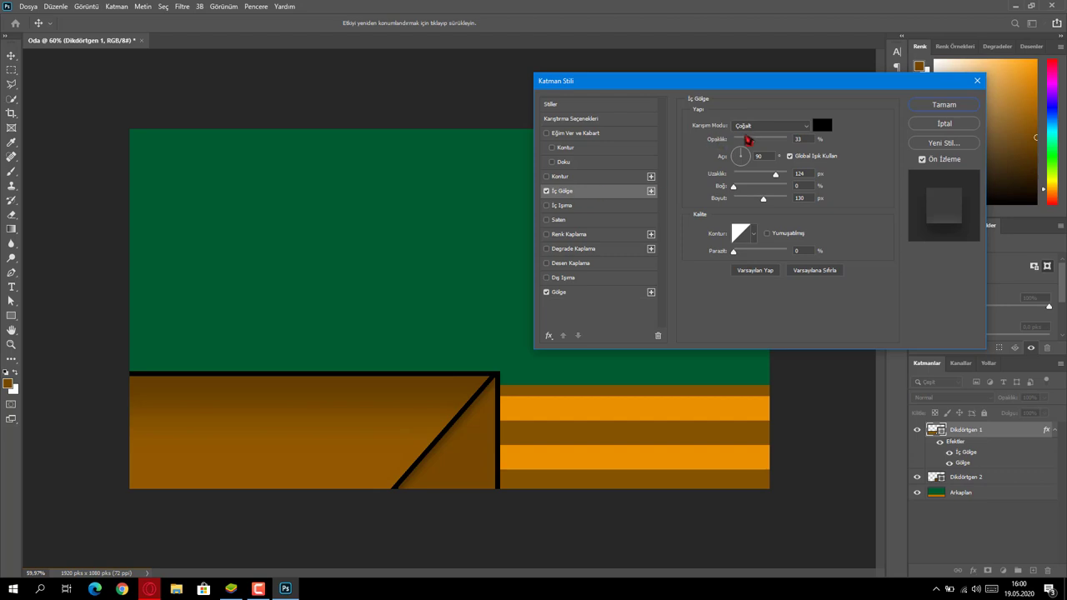
click(752, 160)
mouse_move(753, 142)
mouse_down()
mouse_move(821, 148)
mouse_move(764, 158)
mouse_move(801, 180)
mouse_move(747, 175)
mouse_move(806, 194)
mouse_move(683, 187)
mouse_up()
drag(759, 176, 817, 203)
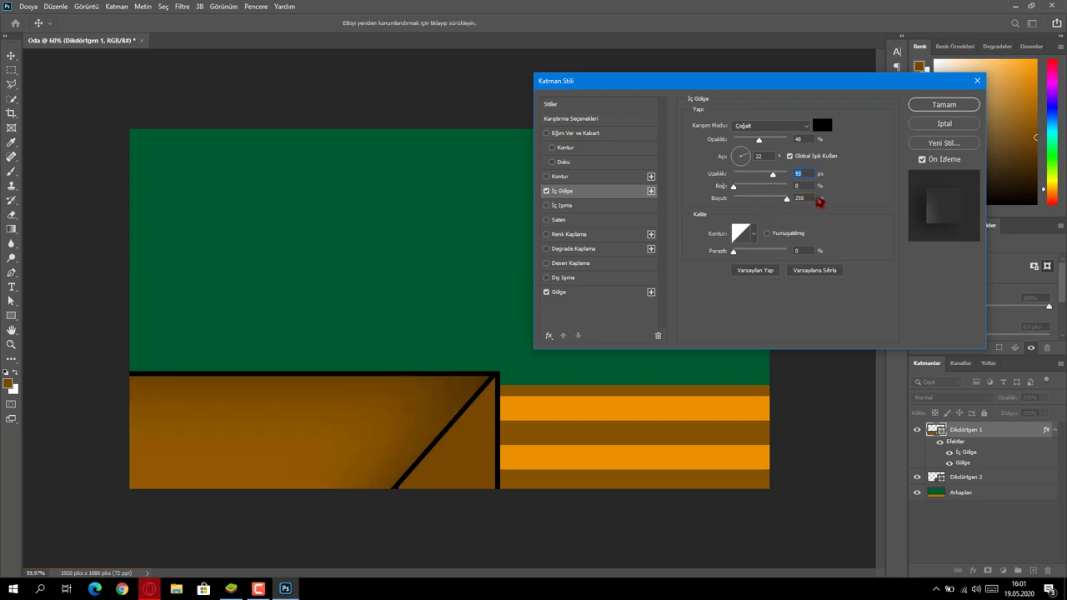
drag(757, 146, 753, 143)
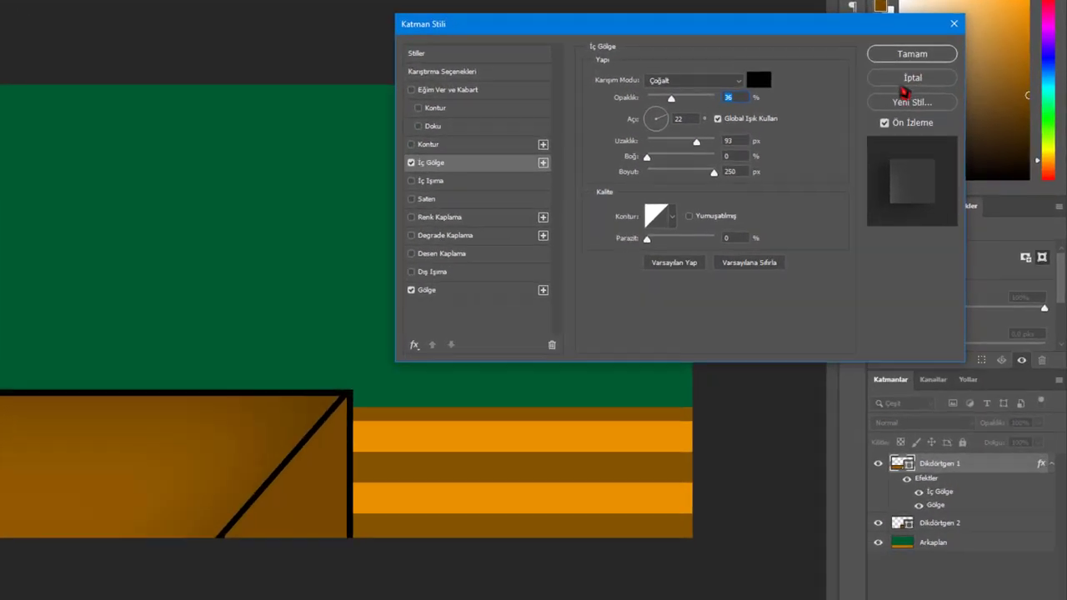
click(910, 57)
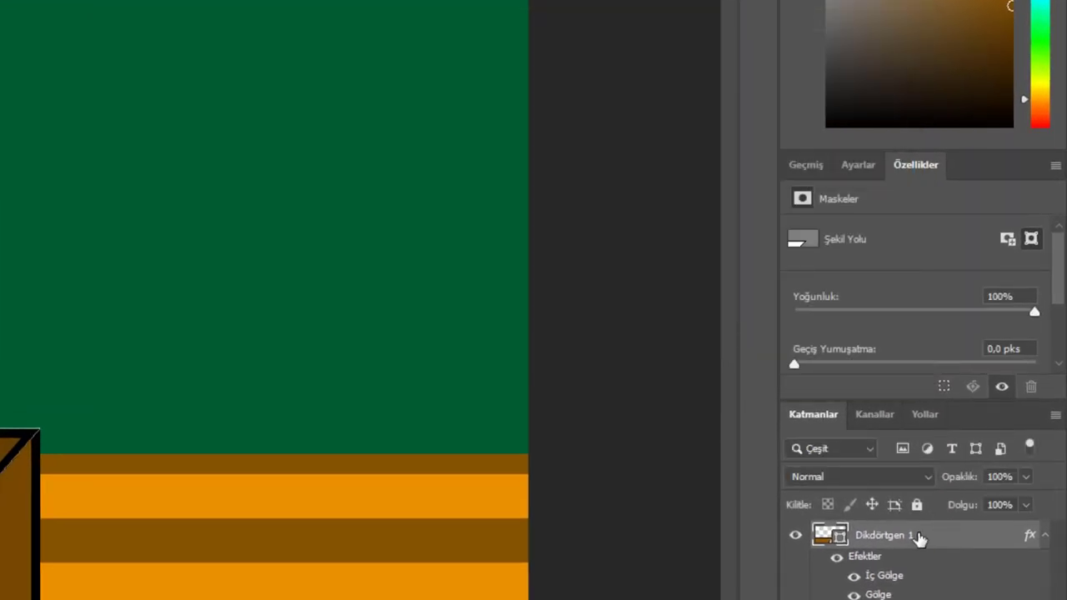
Step: Copy the parallelogram's layer style and paste it onto the narrow rectangle
right_click(959, 465)
click(726, 413)
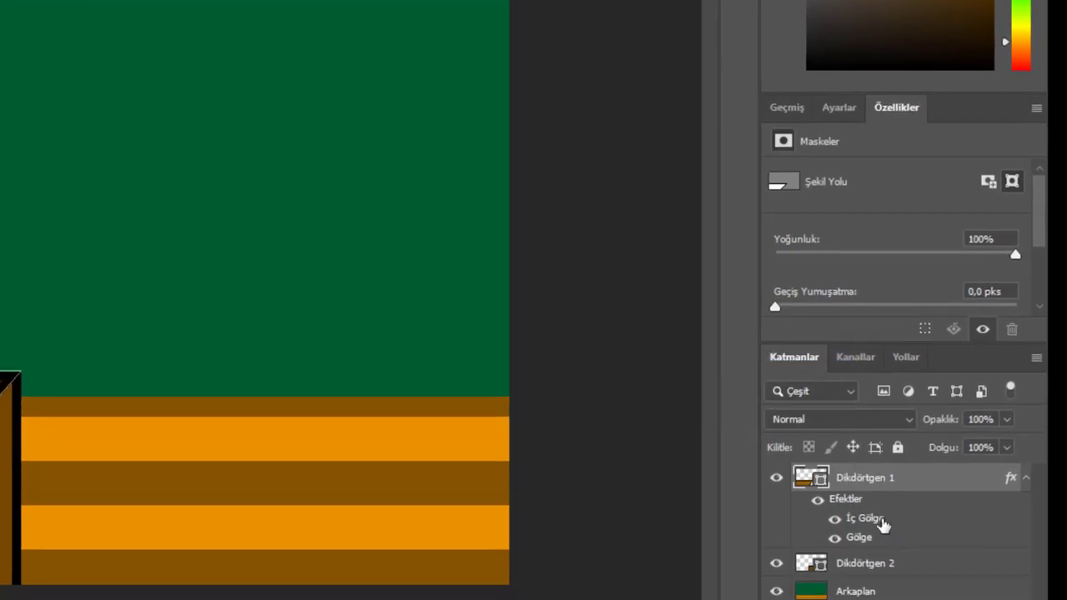
right_click(898, 536)
click(923, 154)
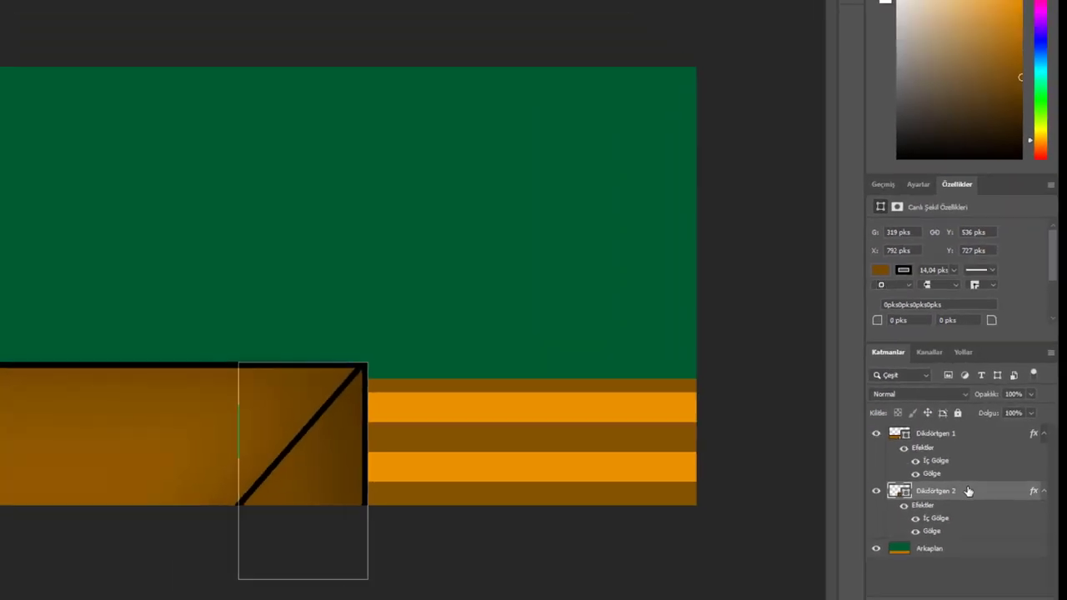
Step: Turn off the narrow rectangle's drop shadow and set its inner shadow opacity to 26%
double_click(902, 530)
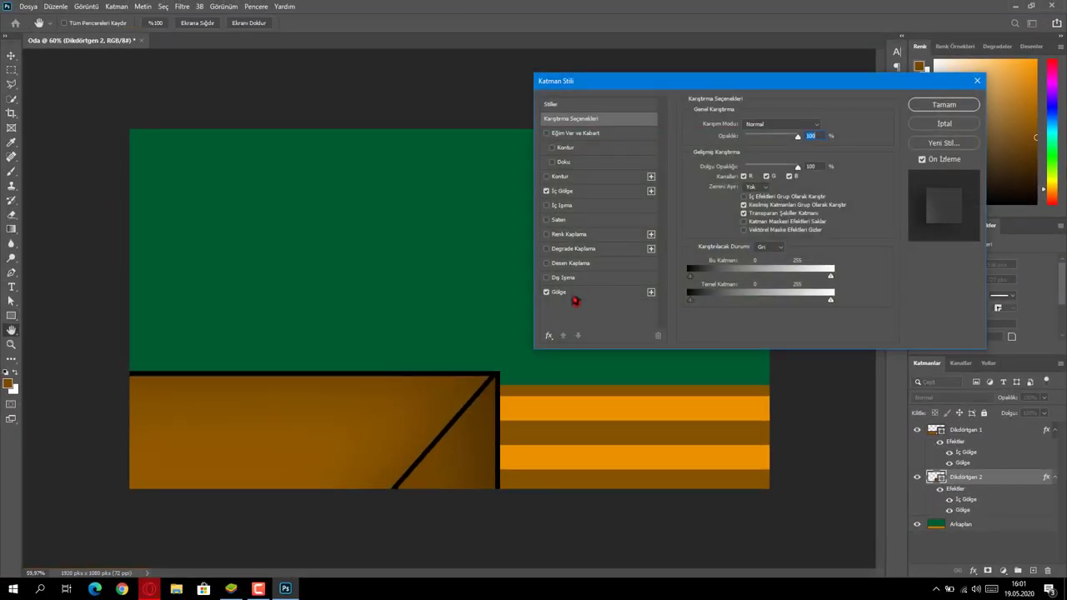
click(575, 295)
click(546, 292)
click(581, 192)
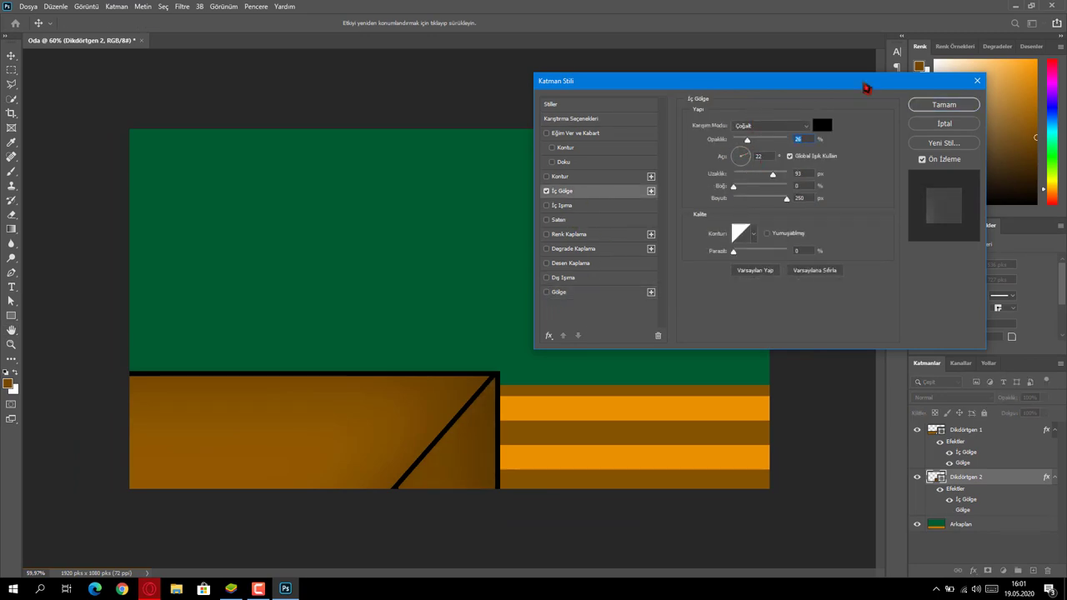
click(917, 108)
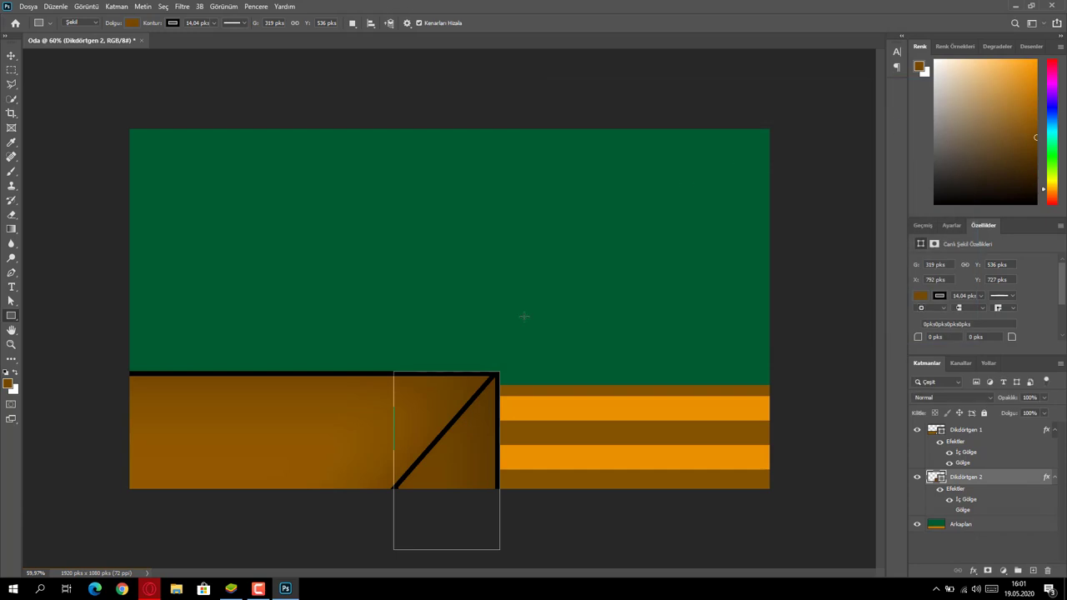
Step: Draw a thin black rectangle about 1959 × 14 px along the boundary between the wall and the floor, above the Arkaplan layer
click(999, 527)
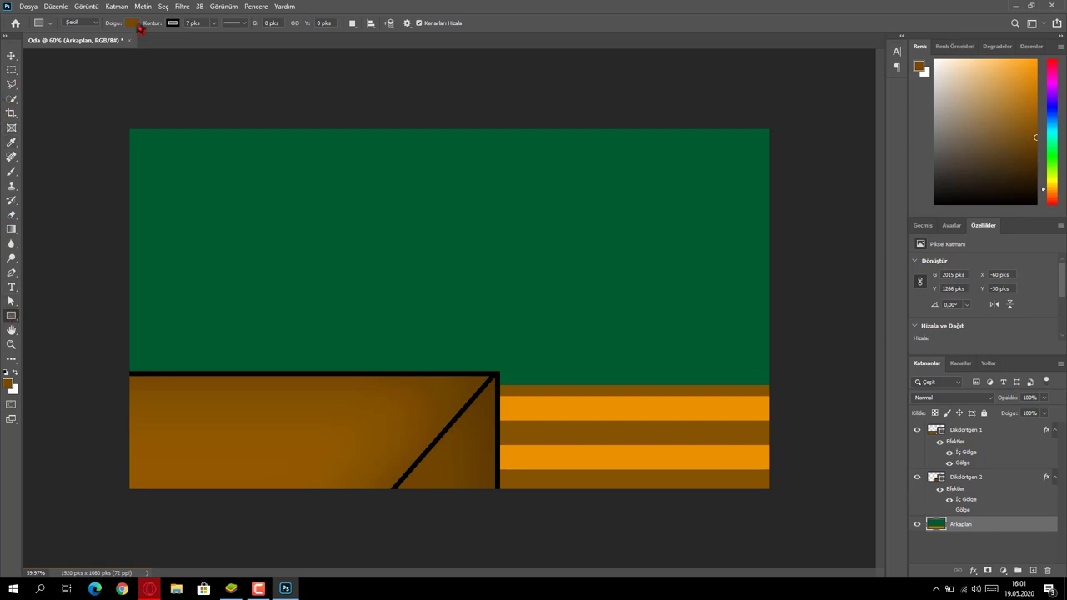
key(d)
drag(772, 380, 119, 383)
key(v)
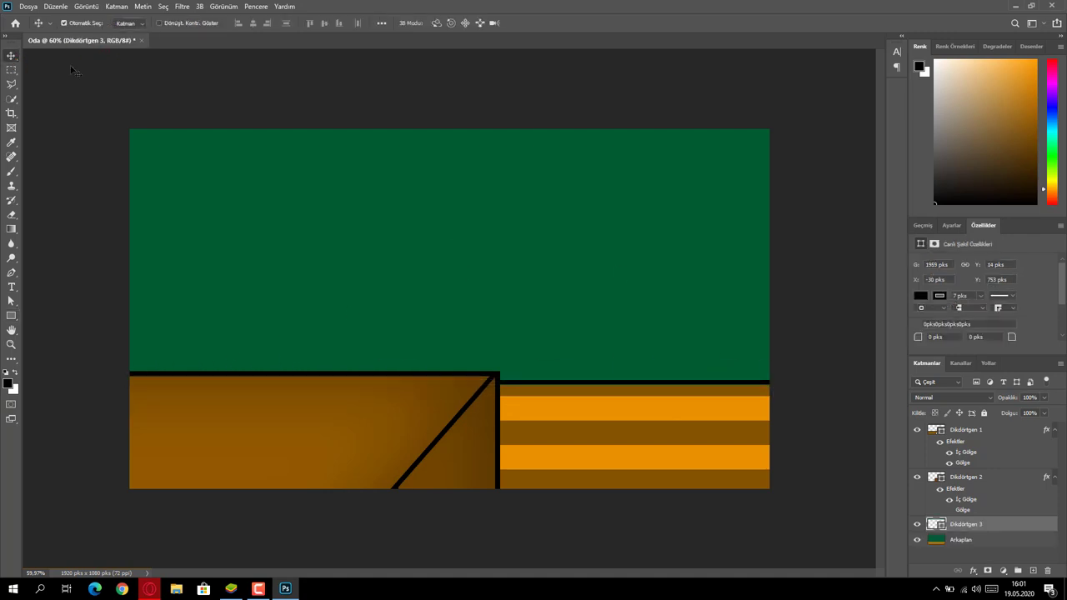
Step: Merge the thin black line's layer with the Arkaplan layer
shift+click(1001, 541)
right_click(999, 542)
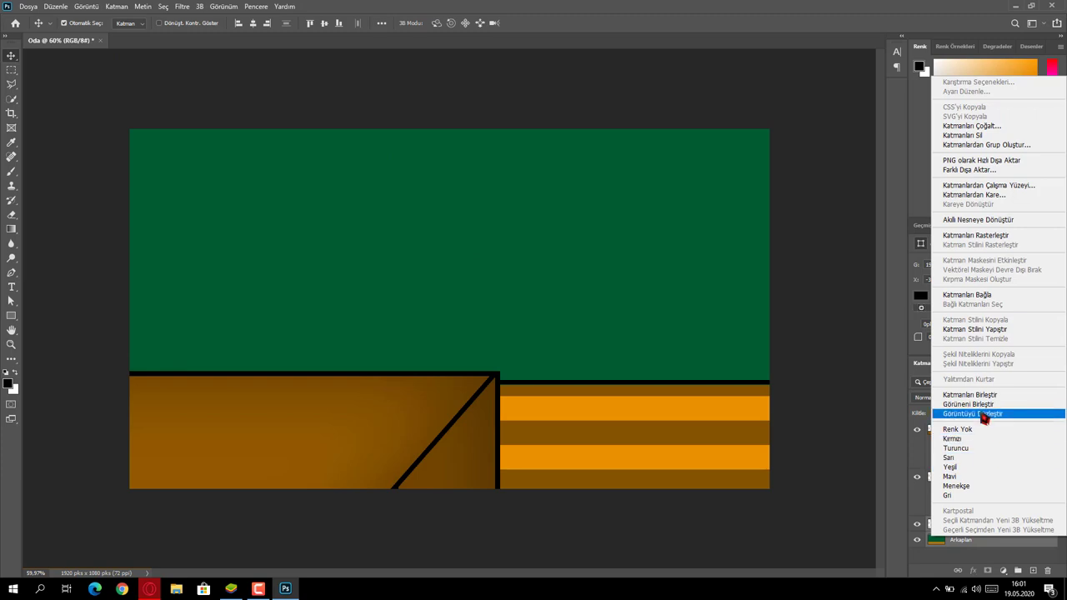
click(908, 412)
click(967, 525)
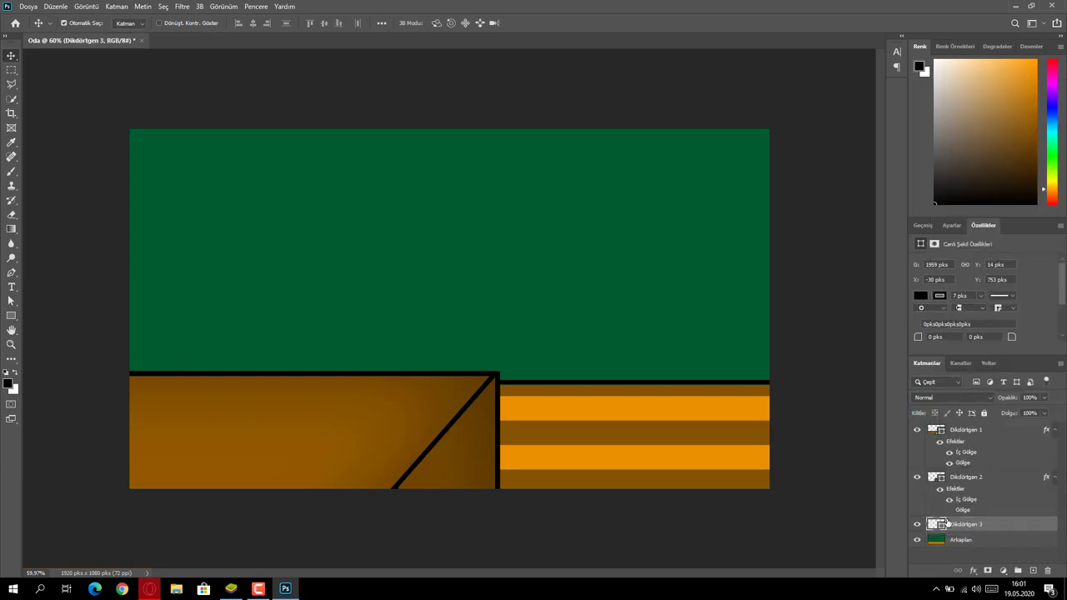
key(Down)
right_click(999, 541)
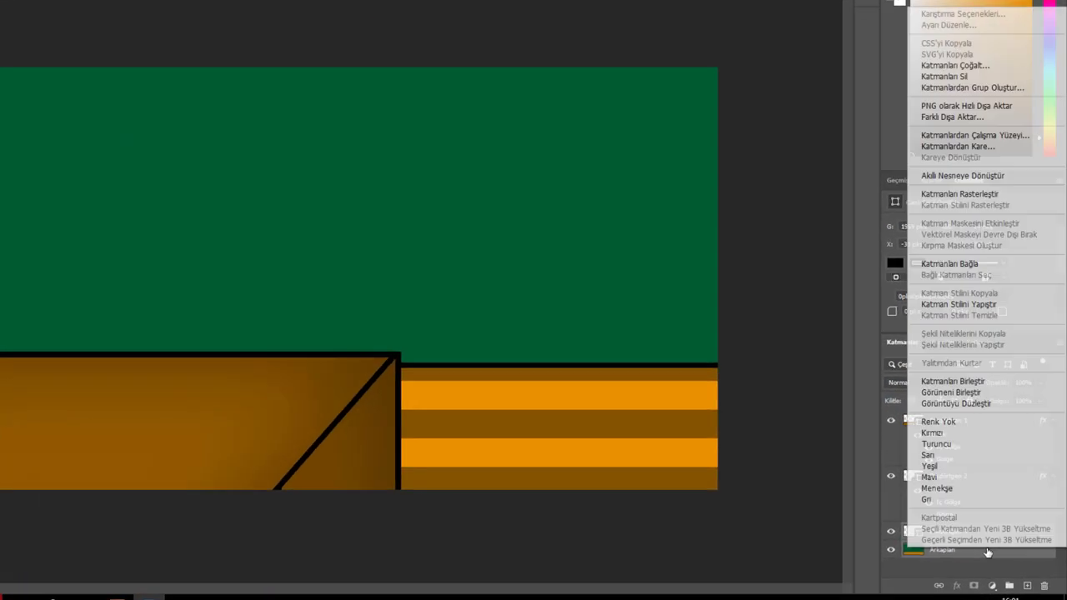
click(992, 400)
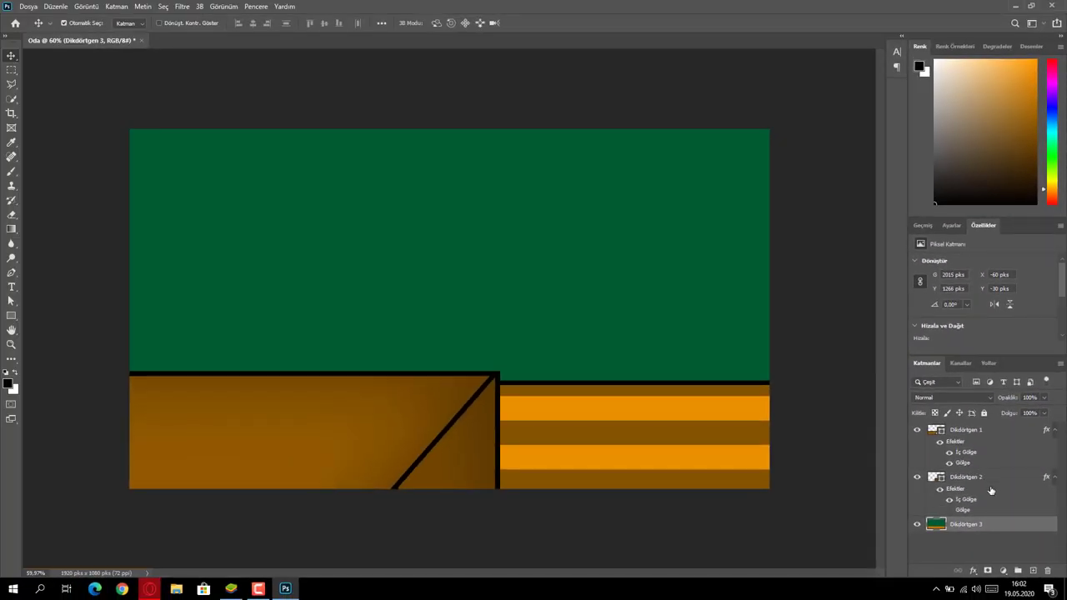
Step: Group the parallelogram and narrow rectangle layers and name the group masa
click(979, 477)
click(1013, 548)
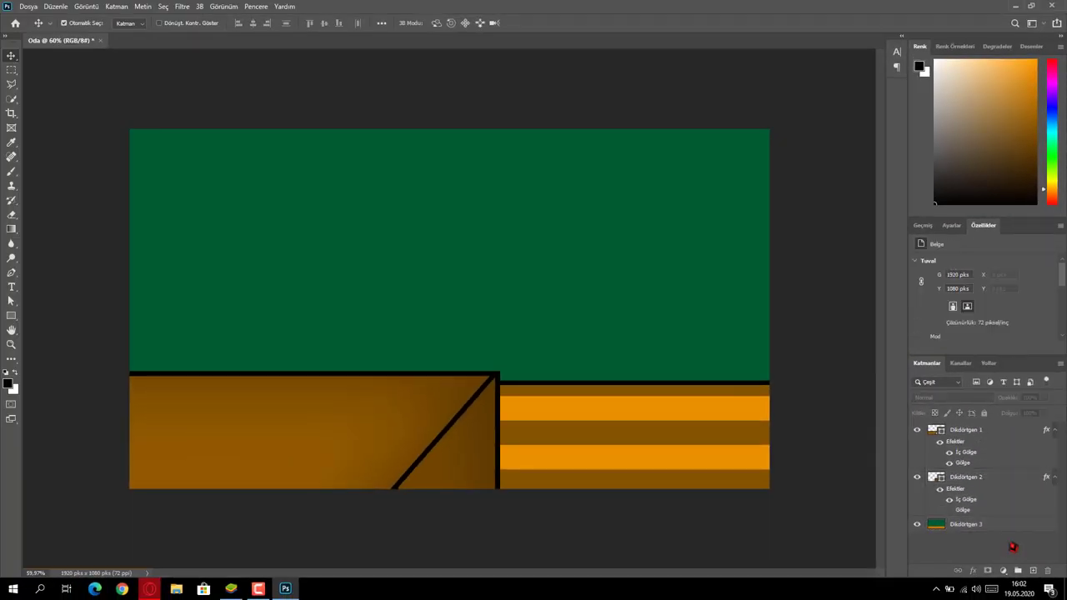
click(981, 482)
shift+click(982, 430)
key(ctrl+g)
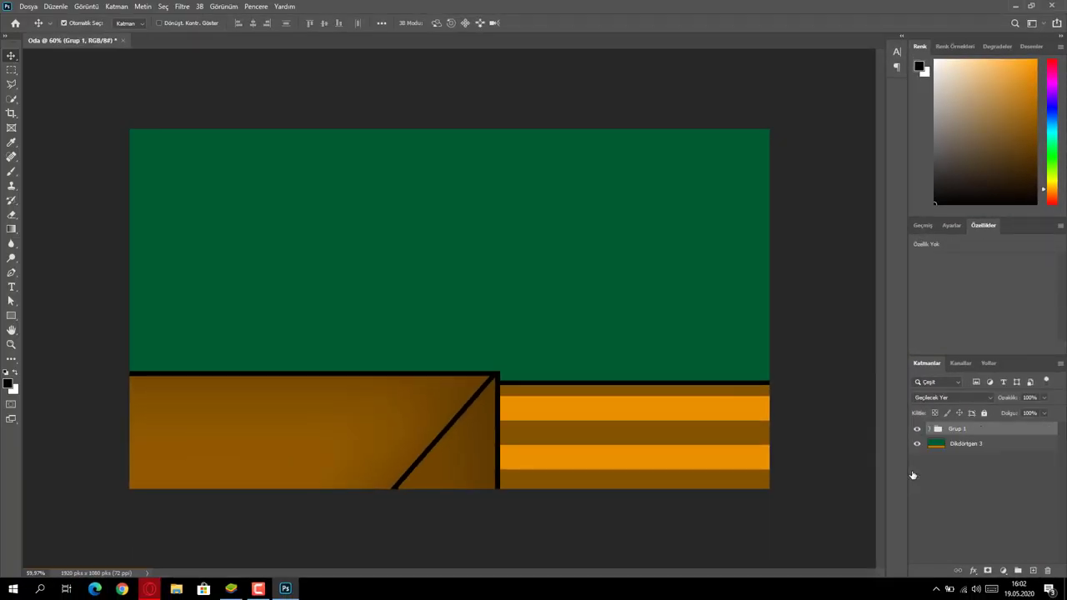
double_click(956, 430)
text(ma)
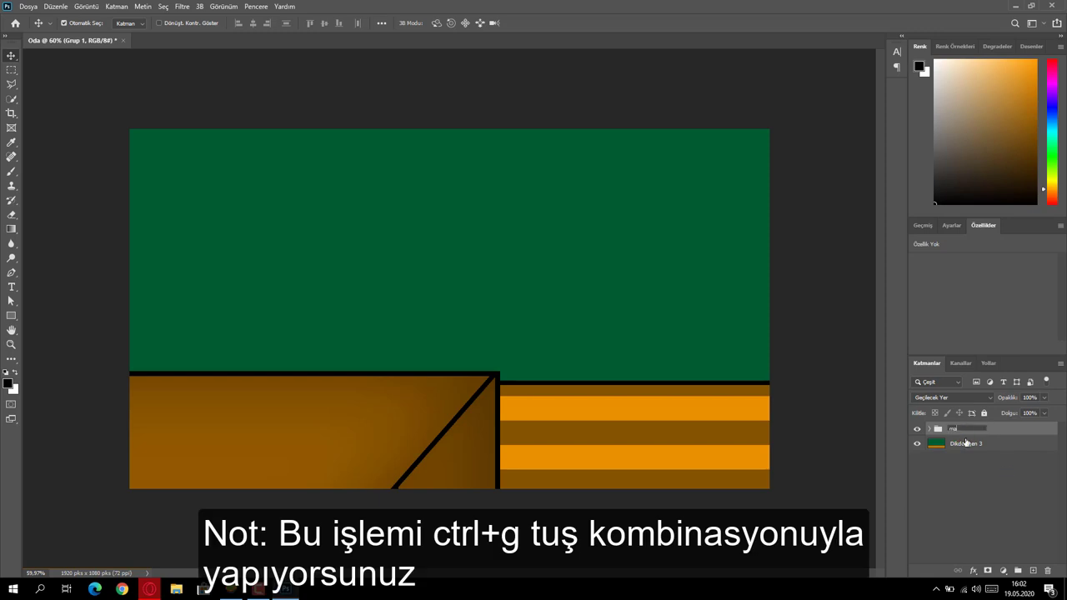
text(sa)
key(Return)
Step: Select both table shapes and move them together to the right until the parallelogram's far corner reaches the canvas edge
click(395, 433)
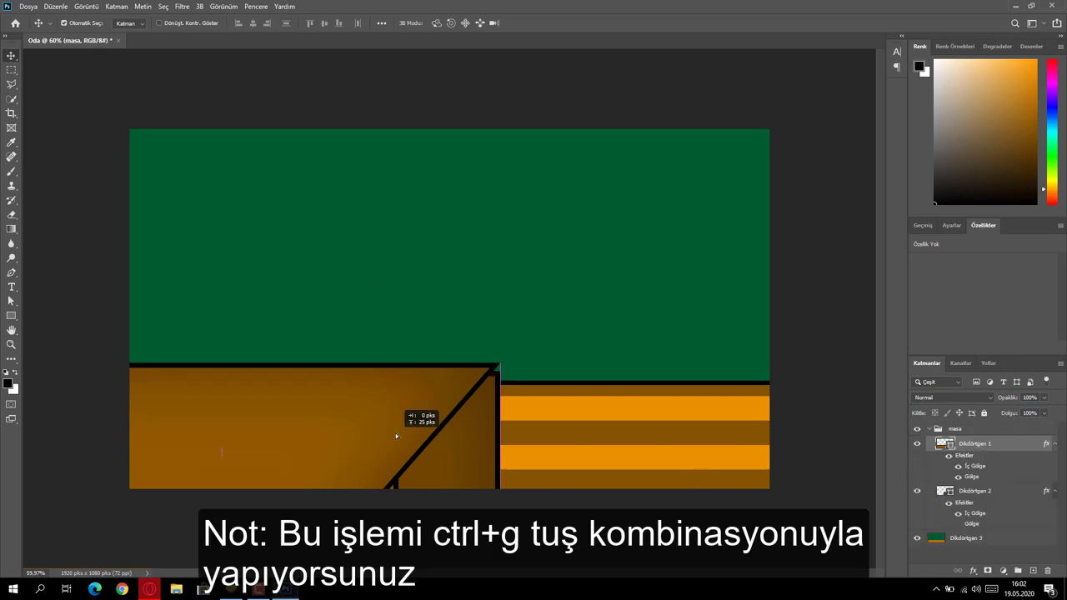
ctrl+click(976, 491)
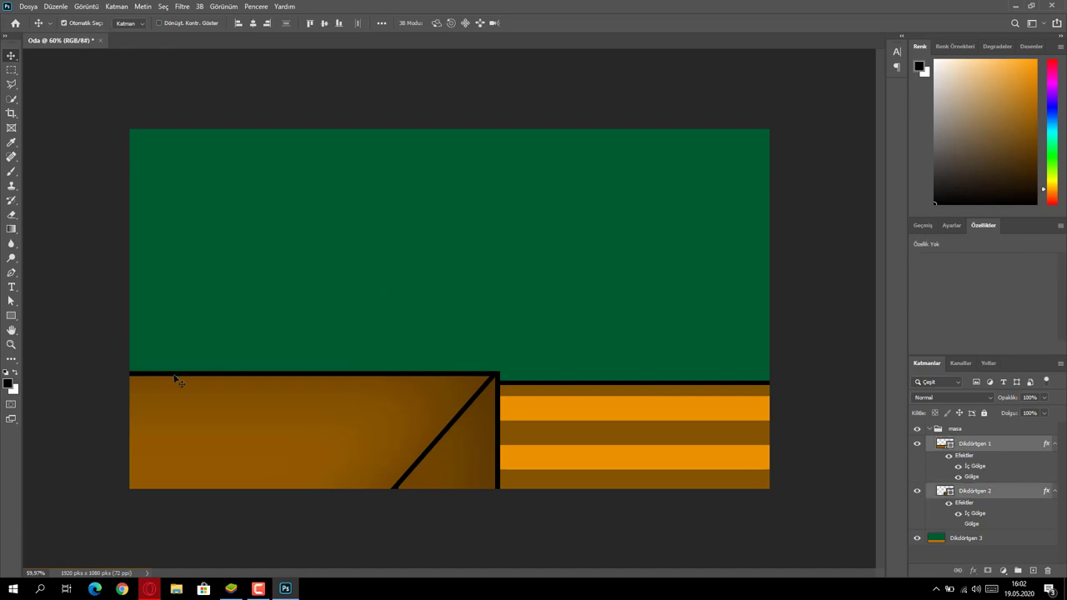
mouse_move(260, 416)
mouse_down()
mouse_move(249, 392)
mouse_move(243, 414)
mouse_up()
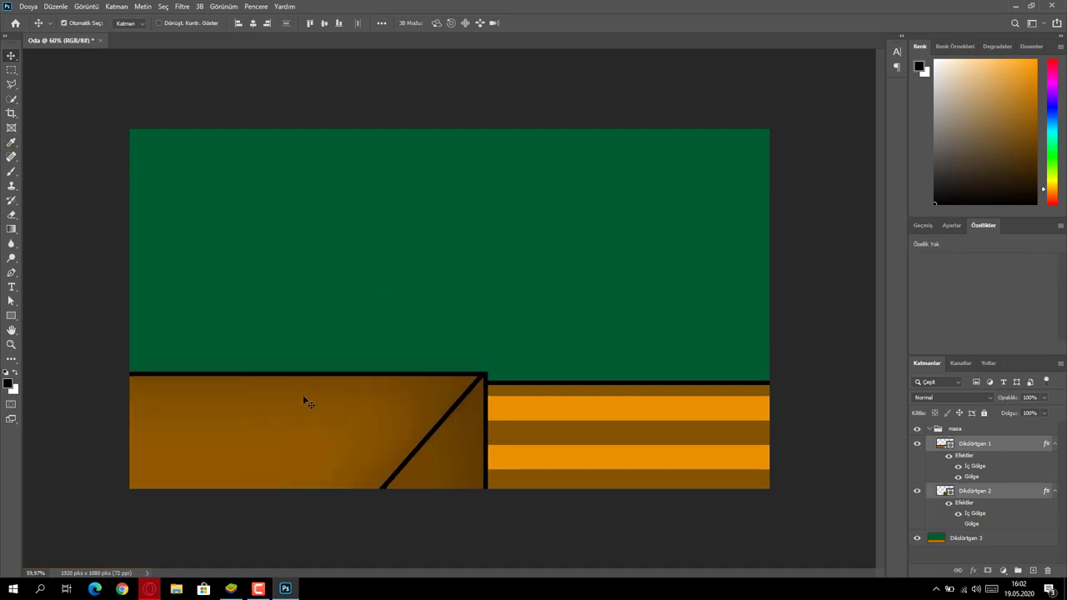
drag(306, 403, 349, 407)
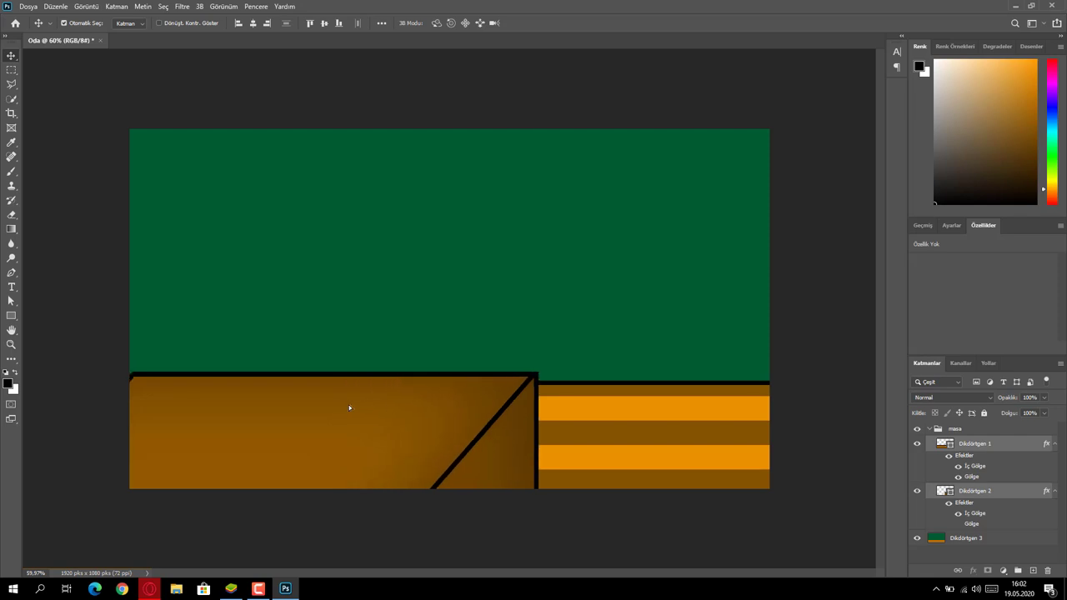
Step: Nudge both table shapes about 14 px left and 6 px up to hide the far corner outside the canvas
key(Left)
key(Left)
key(Left)
key(Left)
key(Left)
key(Left)
key(Left)
key(Left)
key(Left)
key(Left)
key(Left)
key(Left)
key(Left)
key(Left)
key(Up)
key(Up)
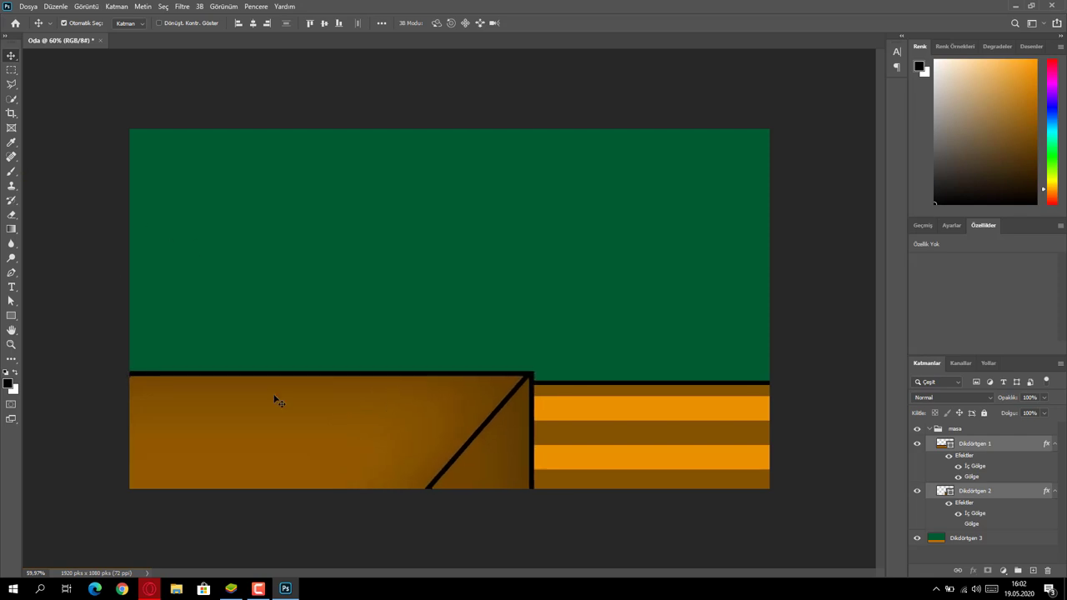
key(Up)
key(Up)
key(Up)
key(Up)
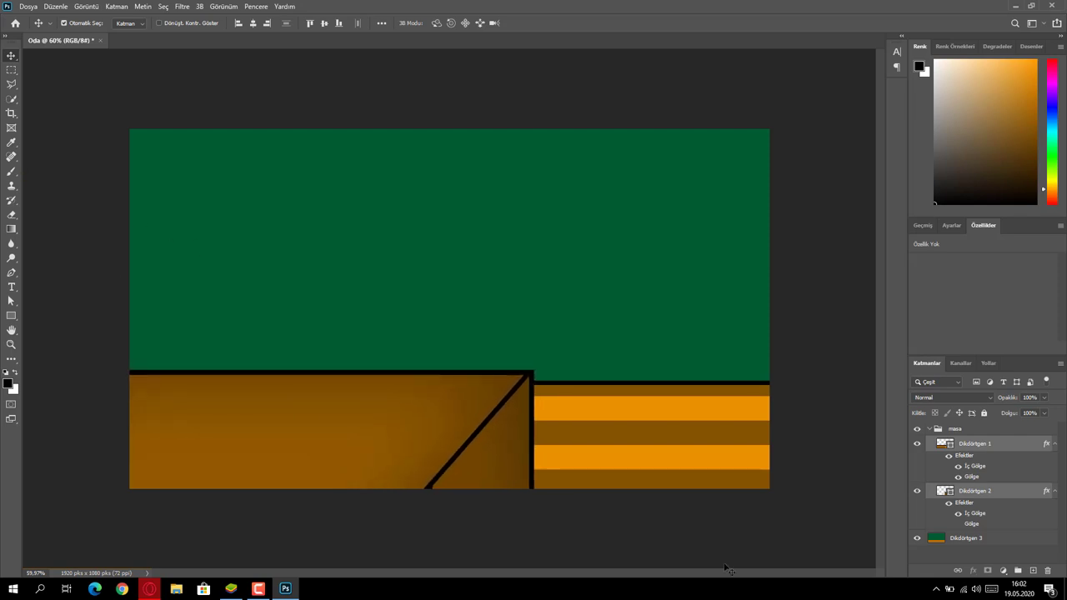
Step: Stretch the narrow rectangle leftward with Free Transform to a width of 469 px
click(985, 491)
key(ctrl+t)
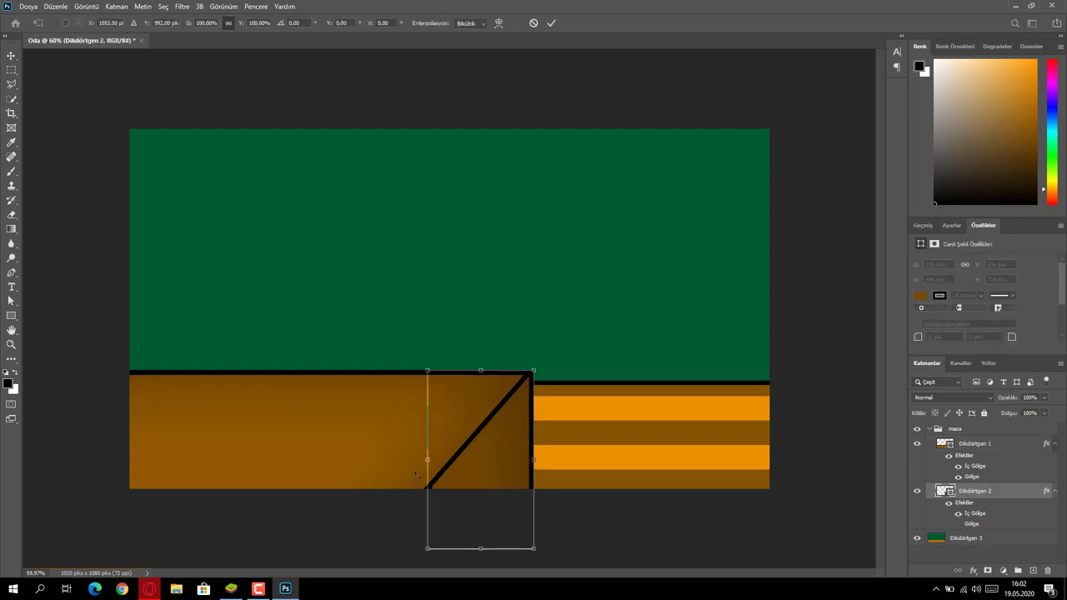
drag(427, 461, 378, 459)
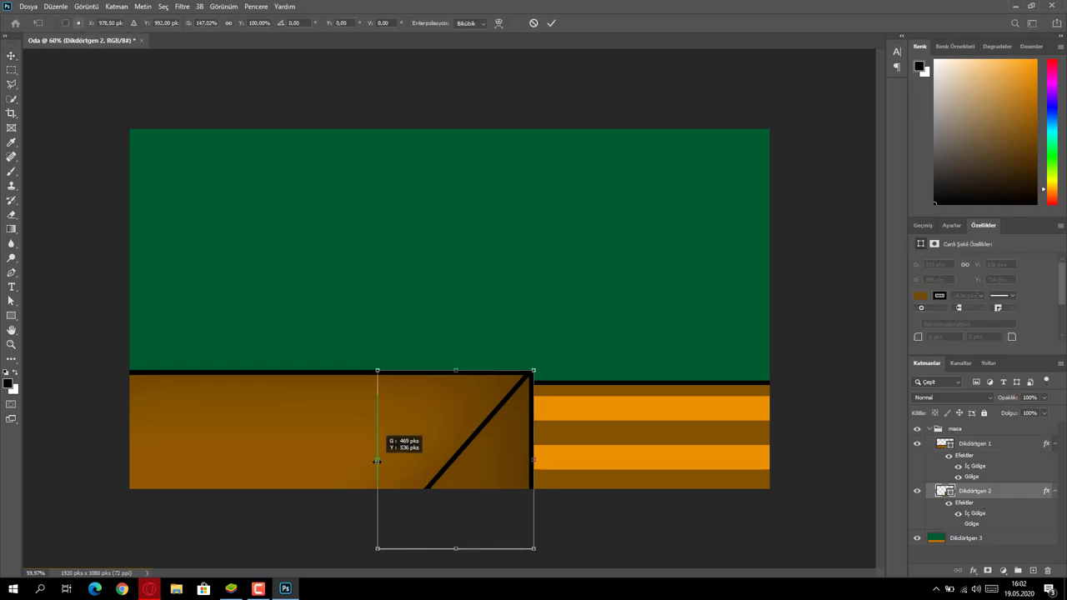
click(553, 24)
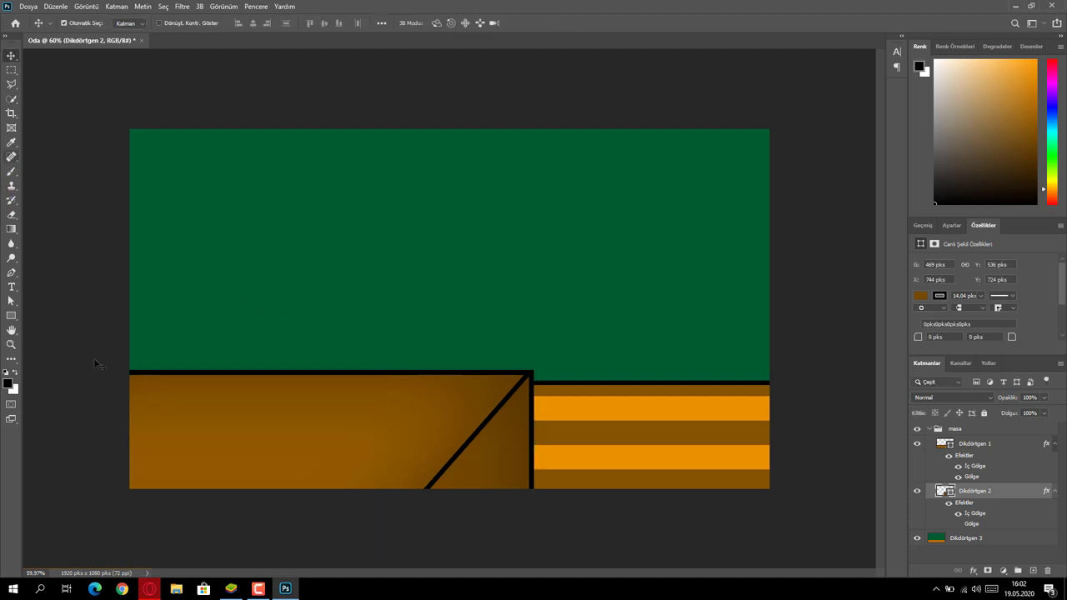
Step: Collapse the masa group and add a new empty layer
click(8, 315)
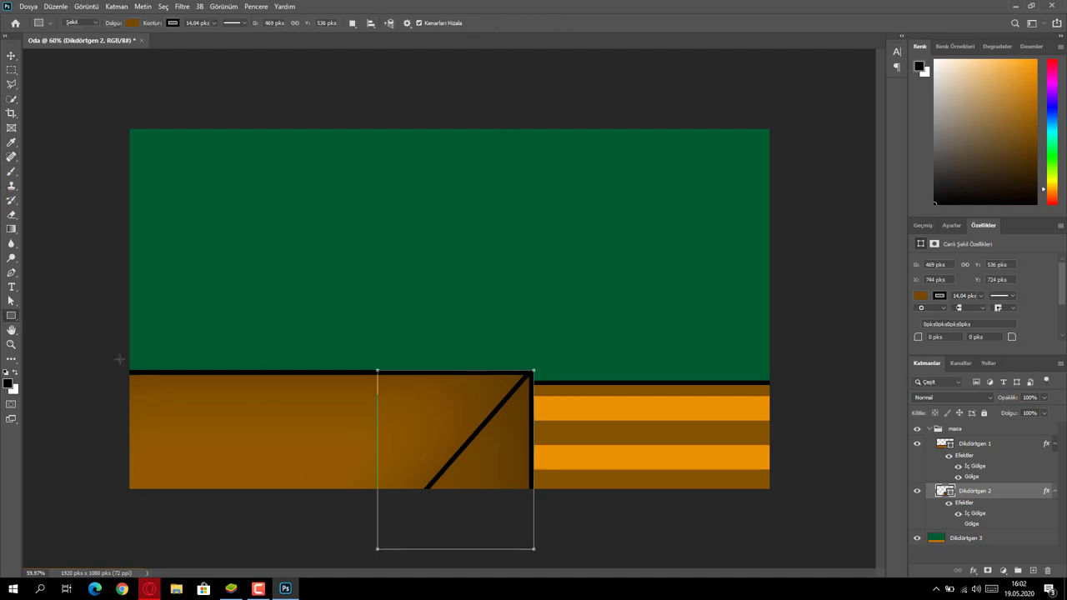
click(10, 55)
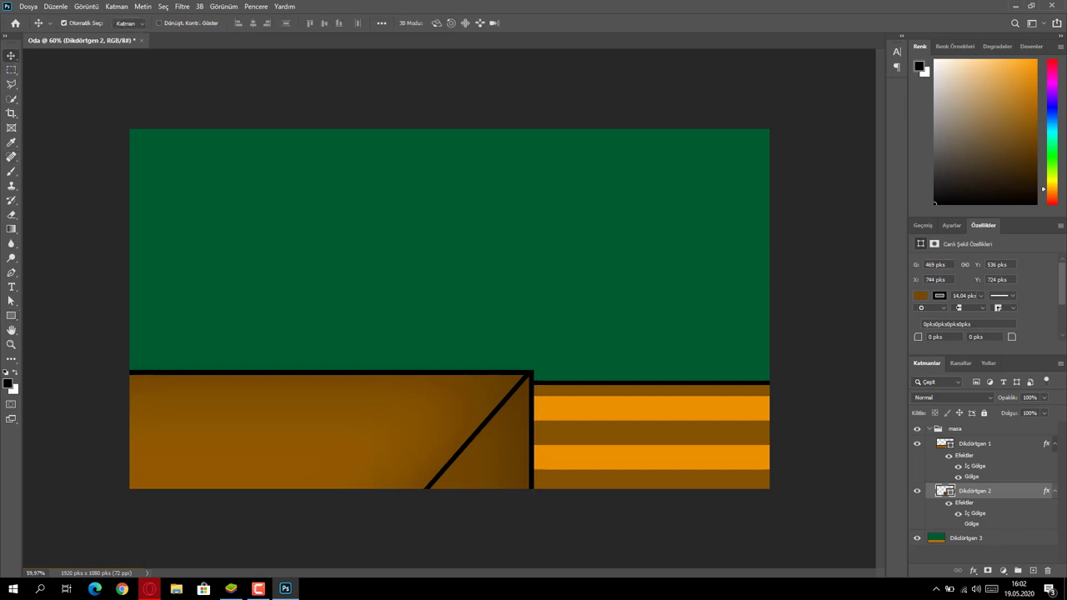
click(930, 429)
click(1033, 570)
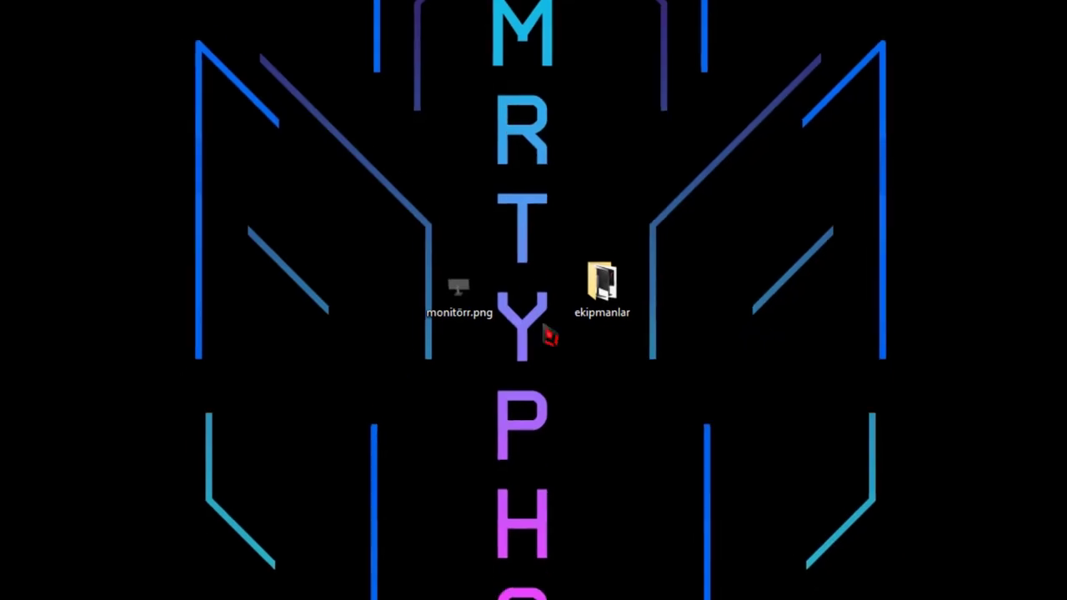
Step: Open the ekipmanlar folder on the desktop, look over its equipment images and minimise the window
double_click(586, 241)
key(ctrl+a)
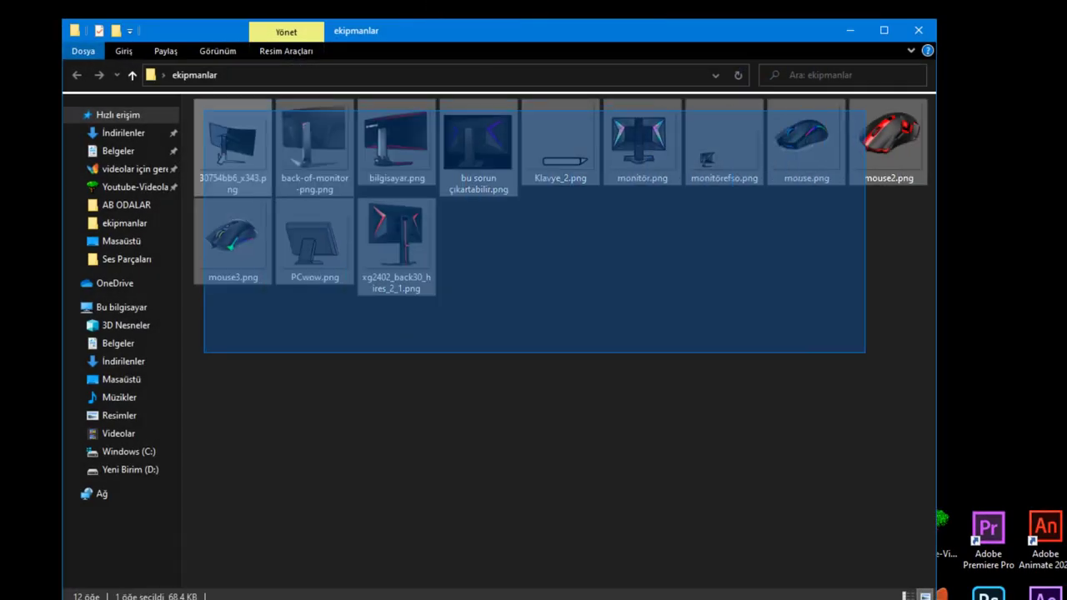
drag(263, 399, 831, 383)
drag(919, 374, 125, 52)
drag(233, 398, 904, 104)
click(849, 30)
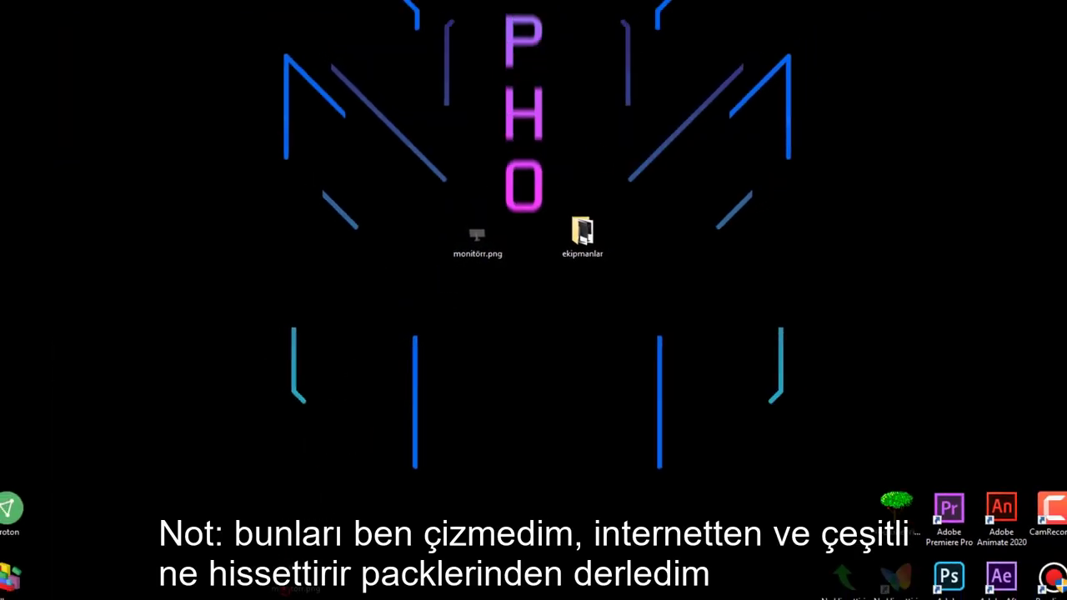
Step: Place monitörr.png in the room document, enlarge it to about 496 × 387 px and stand it at the table's left end
drag(485, 247, 429, 380)
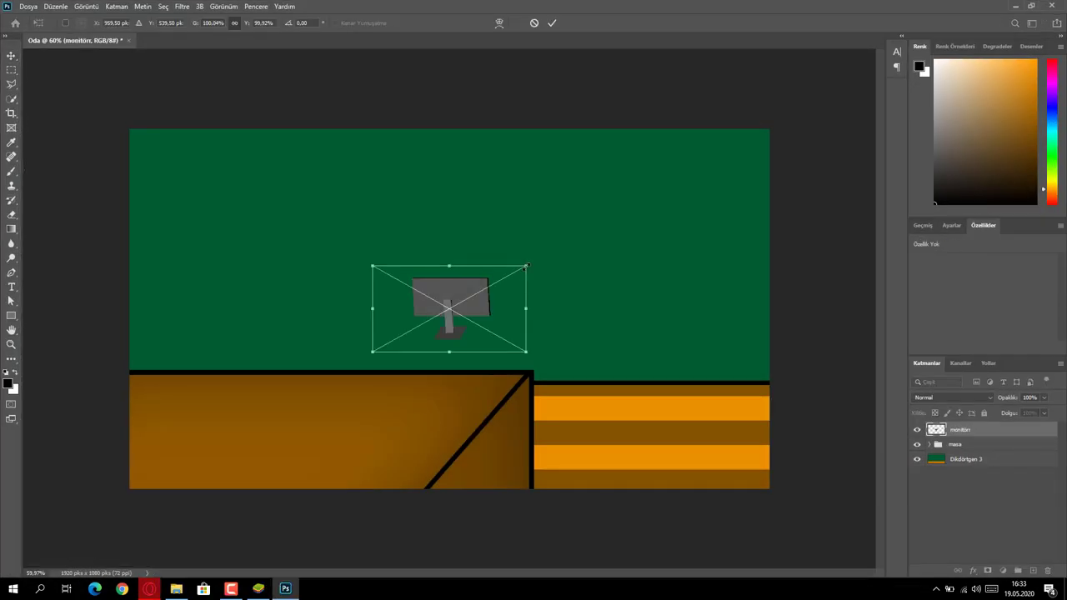
drag(526, 267, 764, 197)
drag(599, 276, 294, 378)
drag(417, 277, 377, 308)
drag(315, 339, 328, 339)
click(553, 24)
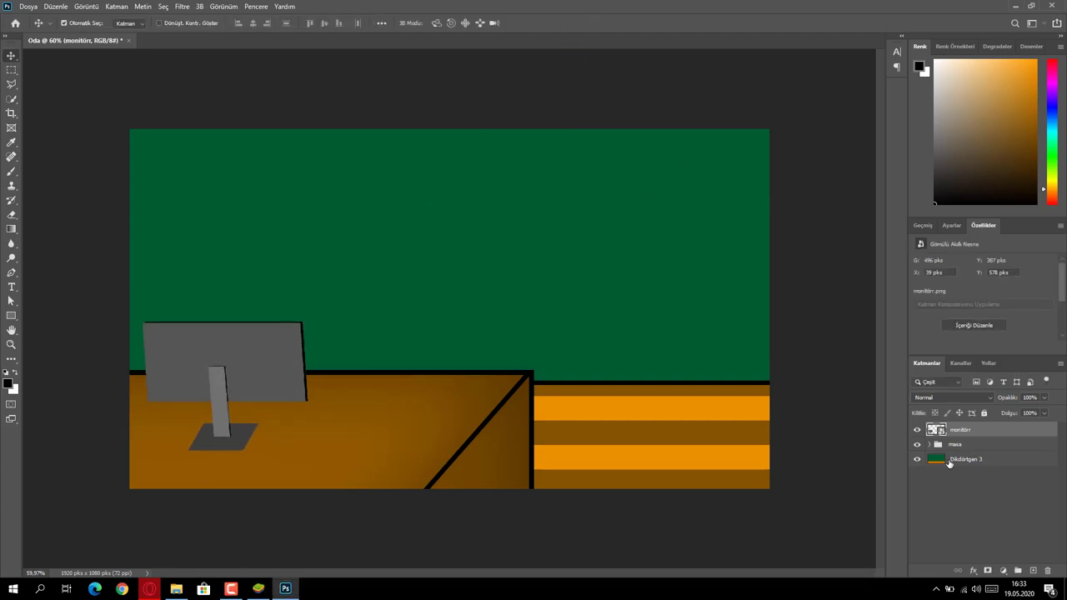
Step: Place Klavye_2.png from the ekipmanlar folder beside the monitor at about 402 × 77 px, with its layer below monitörr
click(1066, 591)
double_click(570, 248)
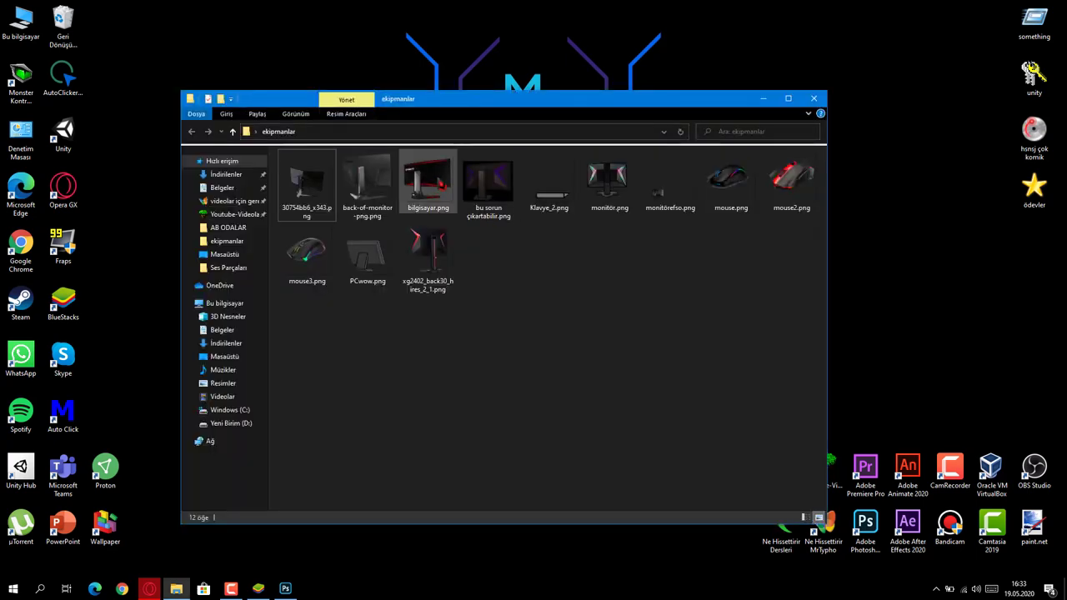
drag(547, 185, 443, 376)
drag(459, 310, 400, 382)
drag(388, 331, 409, 233)
drag(472, 381, 366, 398)
click(551, 22)
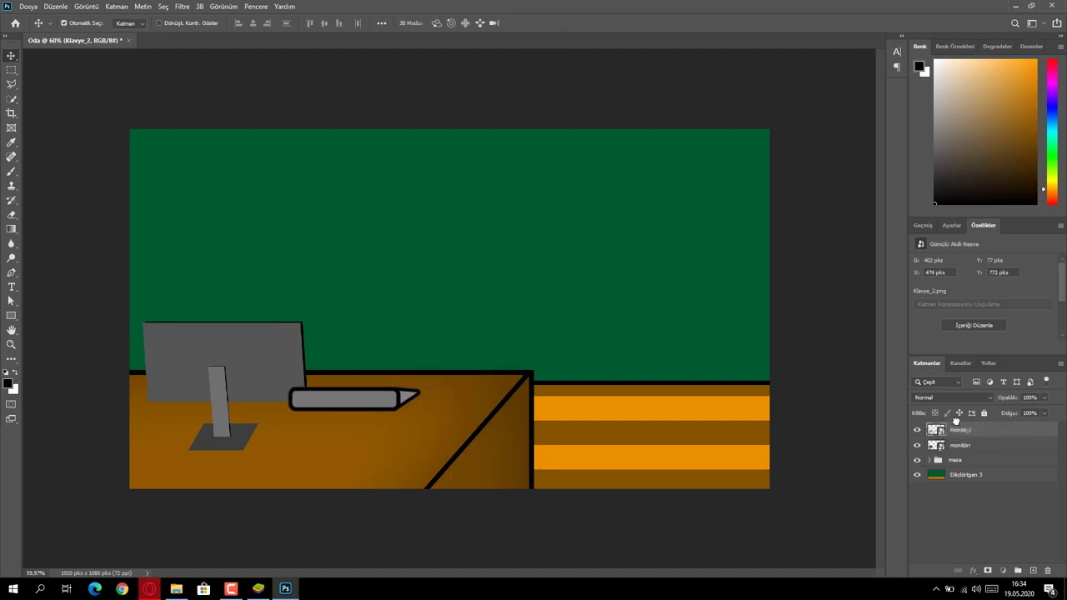
drag(955, 420, 957, 452)
drag(359, 397, 362, 415)
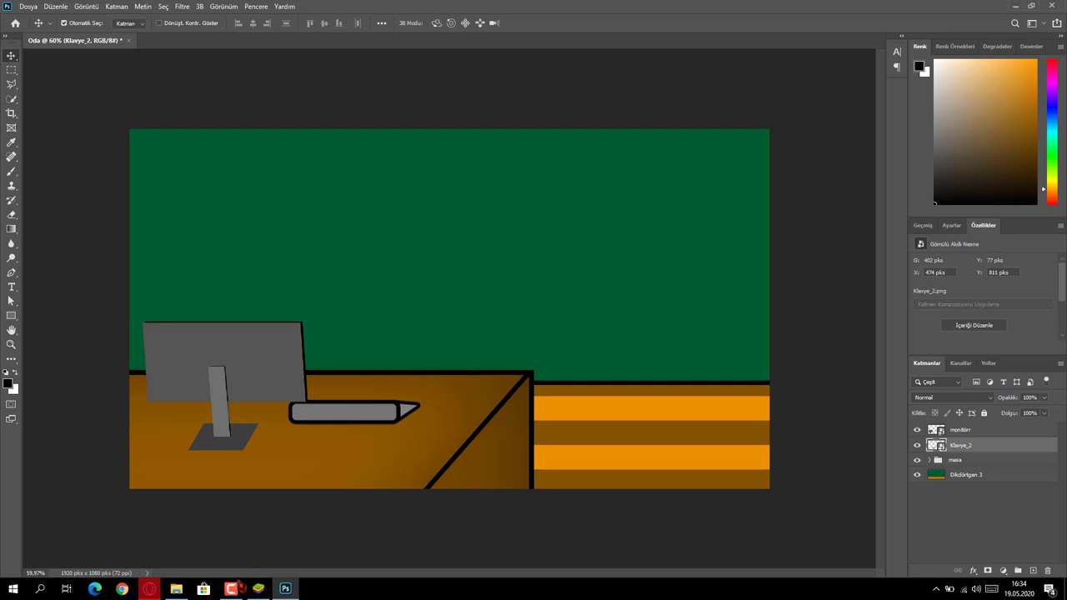
Step: Place mouse2.png from the ekipmanlar folder, shrink it to about 141 × 96 px and set it on the table beside the keyboard
click(176, 588)
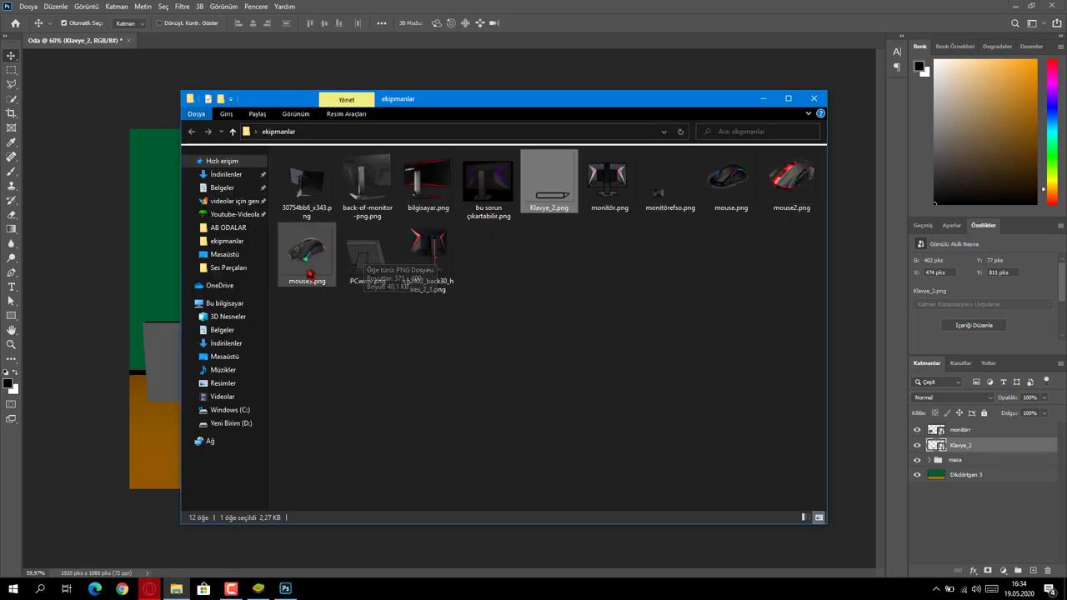
drag(725, 231, 787, 166)
ctrl+click(316, 250)
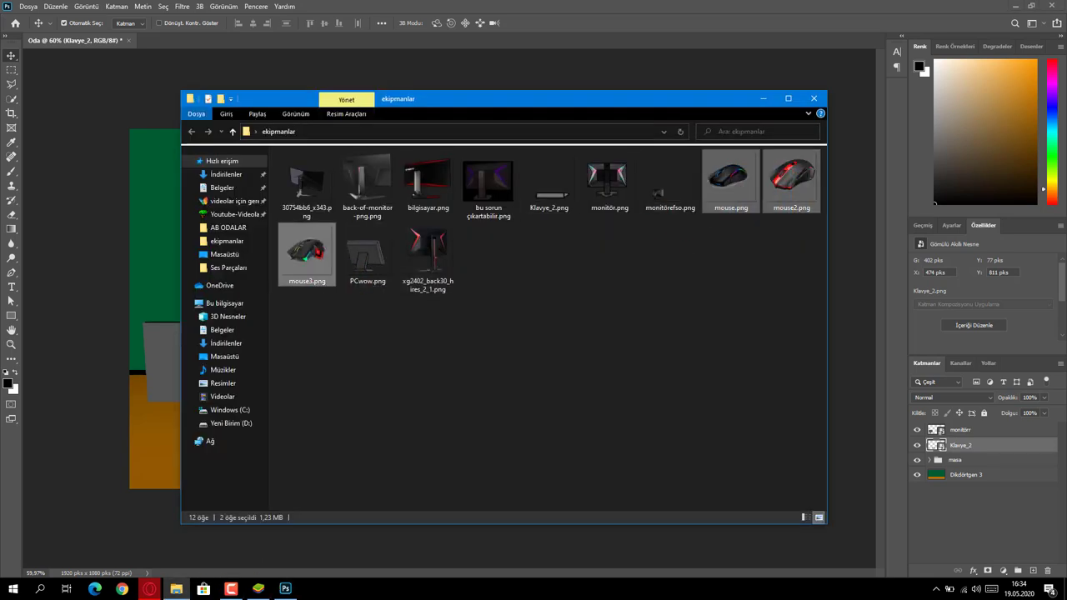
click(709, 240)
drag(792, 206, 553, 81)
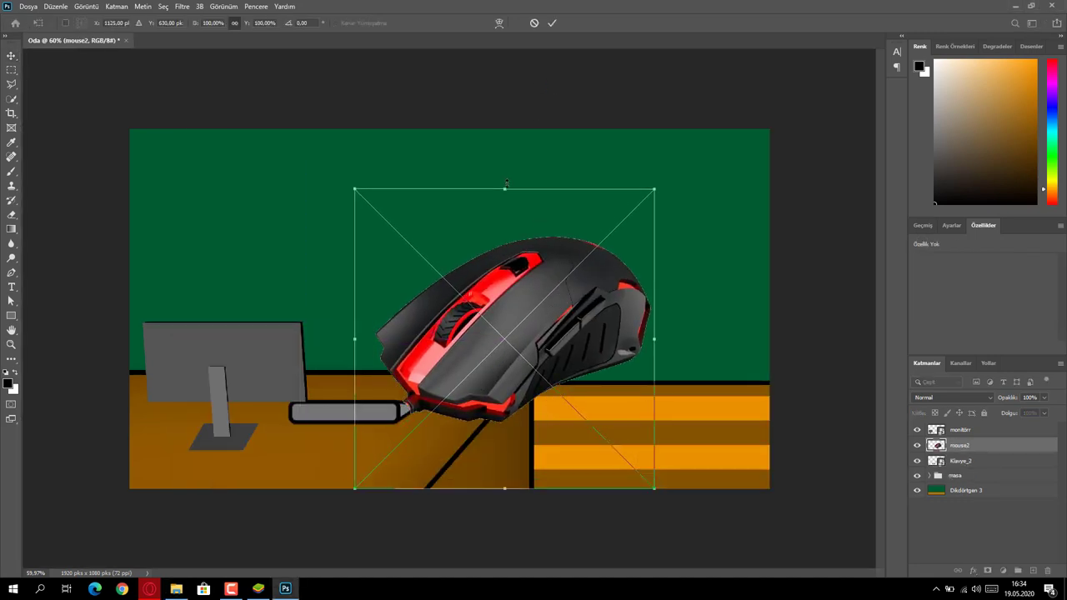
drag(504, 189, 504, 386)
drag(516, 444, 467, 419)
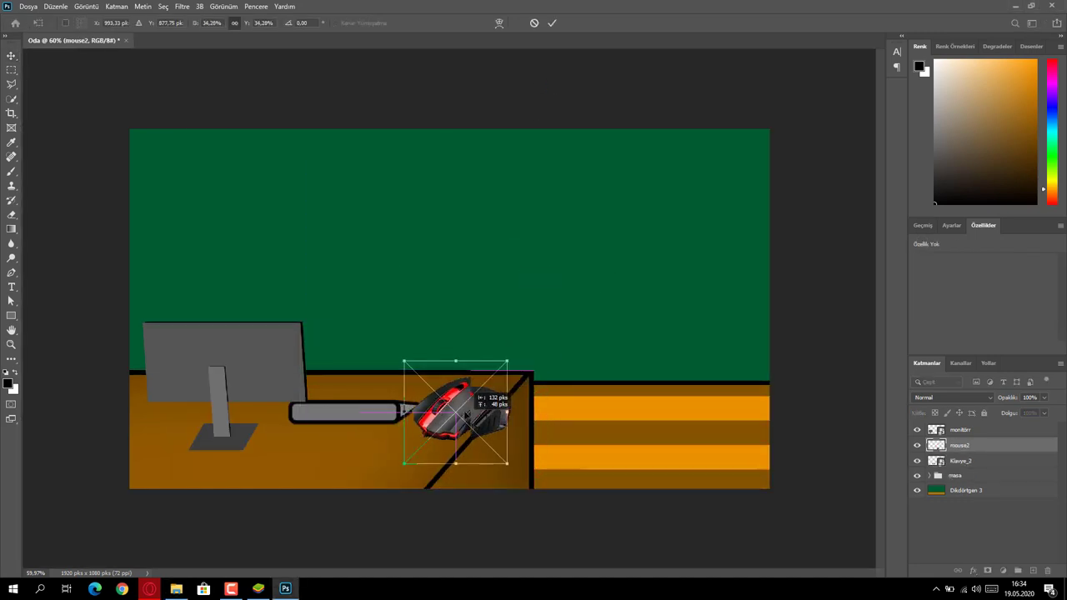
drag(456, 361, 447, 408)
click(551, 22)
Step: Fine-tune the keyboard and mouse positions on the table, ending with the mouse at about X 890, Y 806 px, and deselect the layers
drag(369, 413, 373, 402)
drag(454, 416, 466, 411)
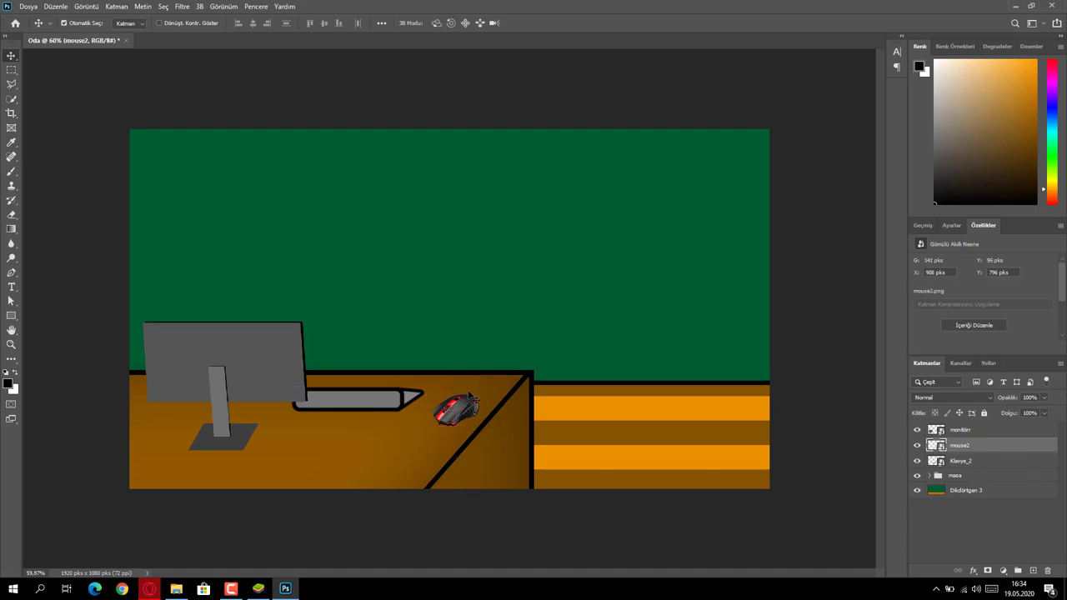
drag(376, 395, 370, 409)
drag(455, 409, 445, 413)
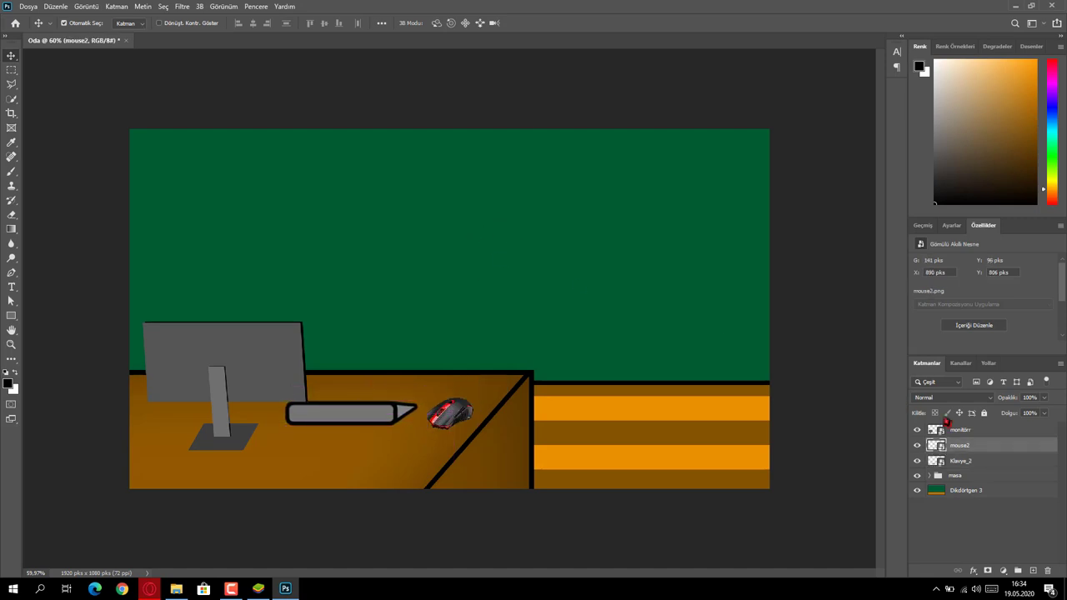
click(984, 519)
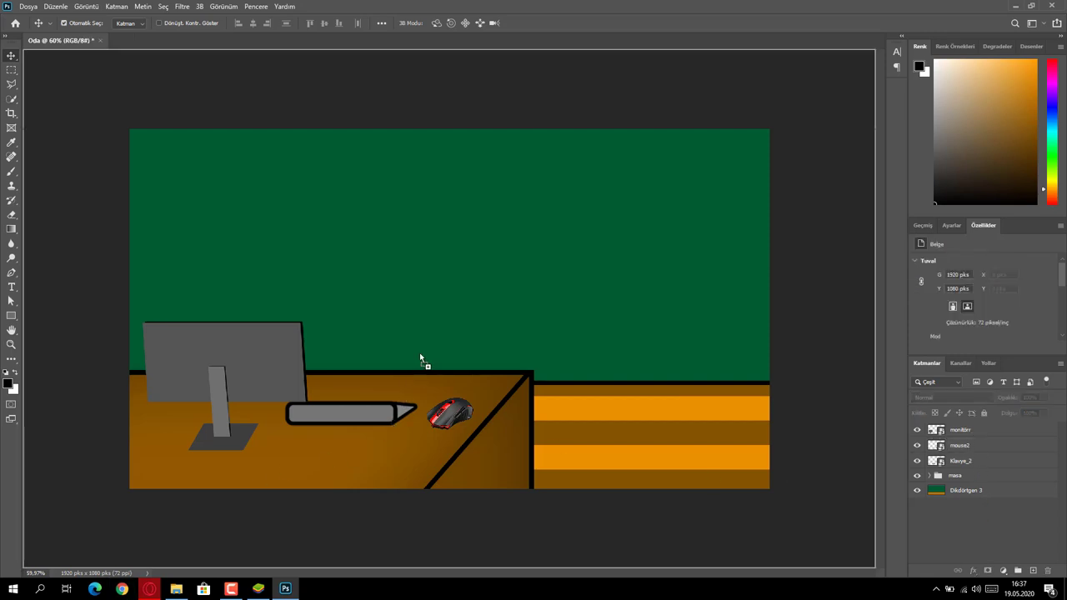
Step: Place the KEEP CALM poster image and resize it to about 326 × 477 px on the right part of the wall
drag(420, 359, 420, 358)
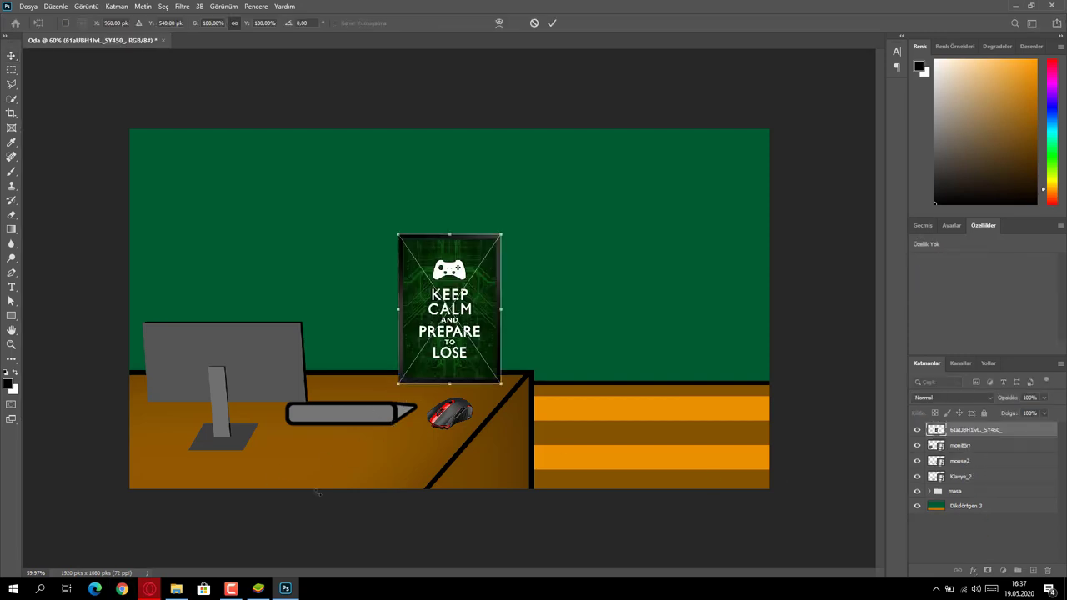
click(231, 589)
click(231, 589)
drag(440, 247, 673, 130)
drag(681, 190, 686, 203)
drag(663, 330, 663, 310)
click(553, 24)
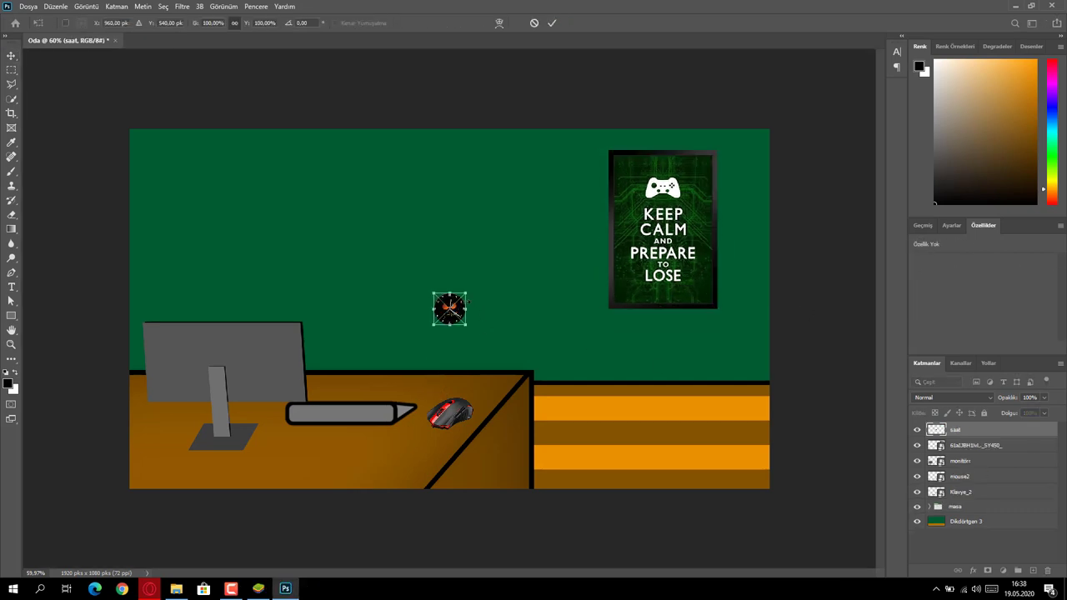
Step: Enlarge the placed saat clock and hang it on the wall above the monitor, and shift the poster slightly left
drag(450, 291, 450, 186)
drag(476, 238, 264, 196)
drag(307, 280, 297, 227)
key(Return)
drag(639, 196, 660, 194)
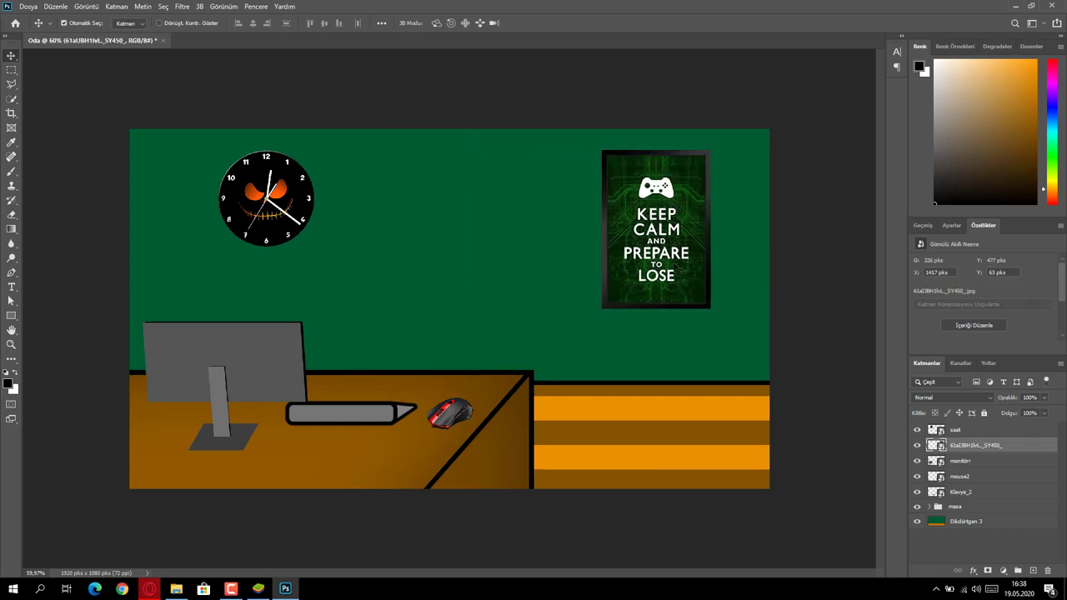
Step: On a new layer below the masa group, draw a Pen triangle about 739 × 666 px from the wall's base past the canvas's right edge
click(1033, 571)
drag(995, 452, 999, 528)
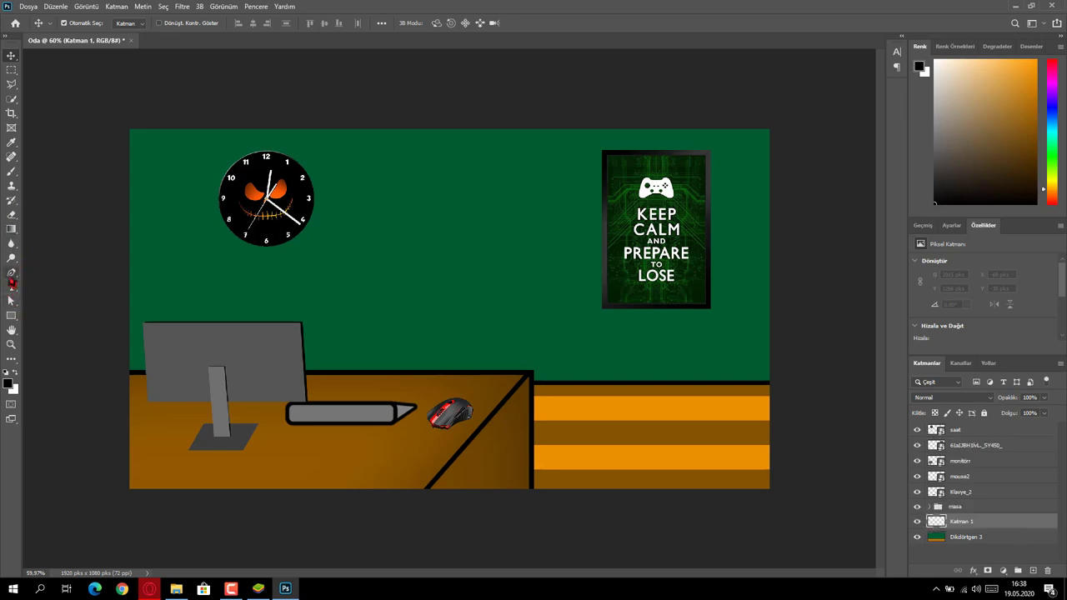
click(11, 275)
click(577, 381)
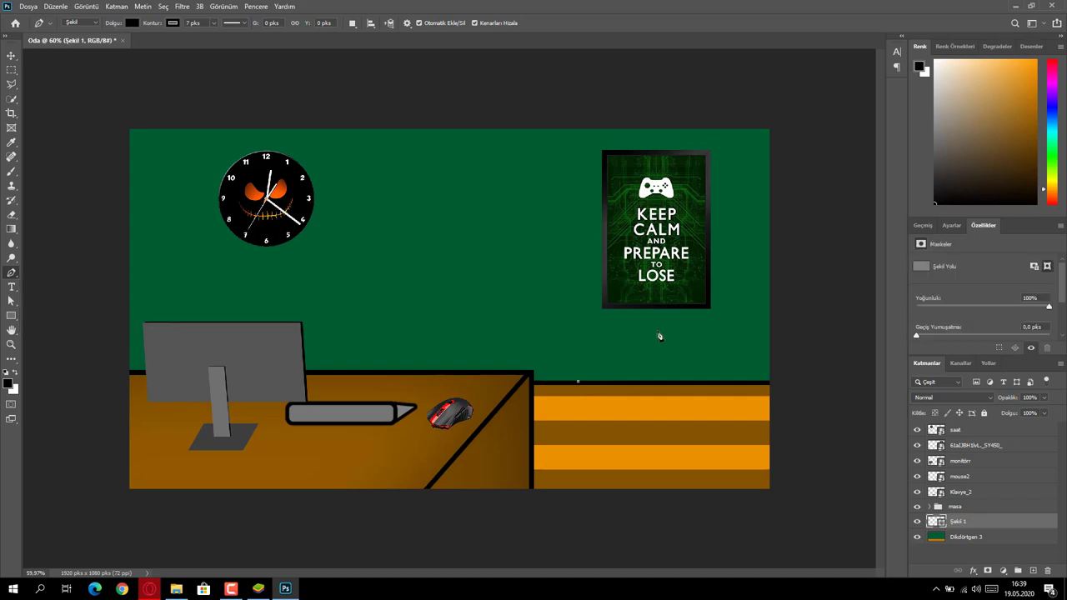
click(771, 252)
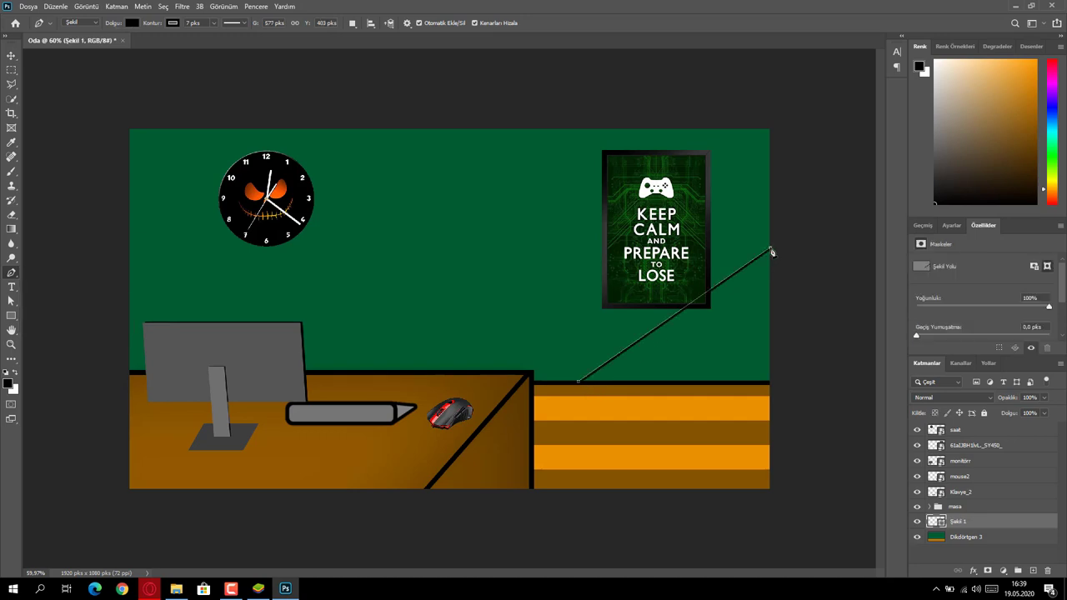
click(771, 384)
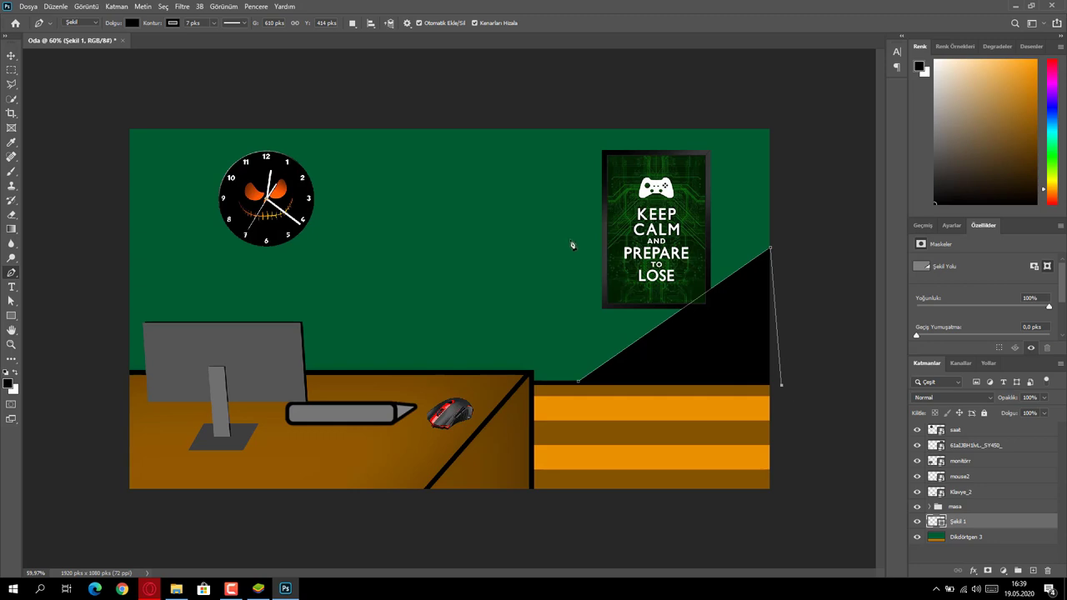
drag(772, 252, 824, 163)
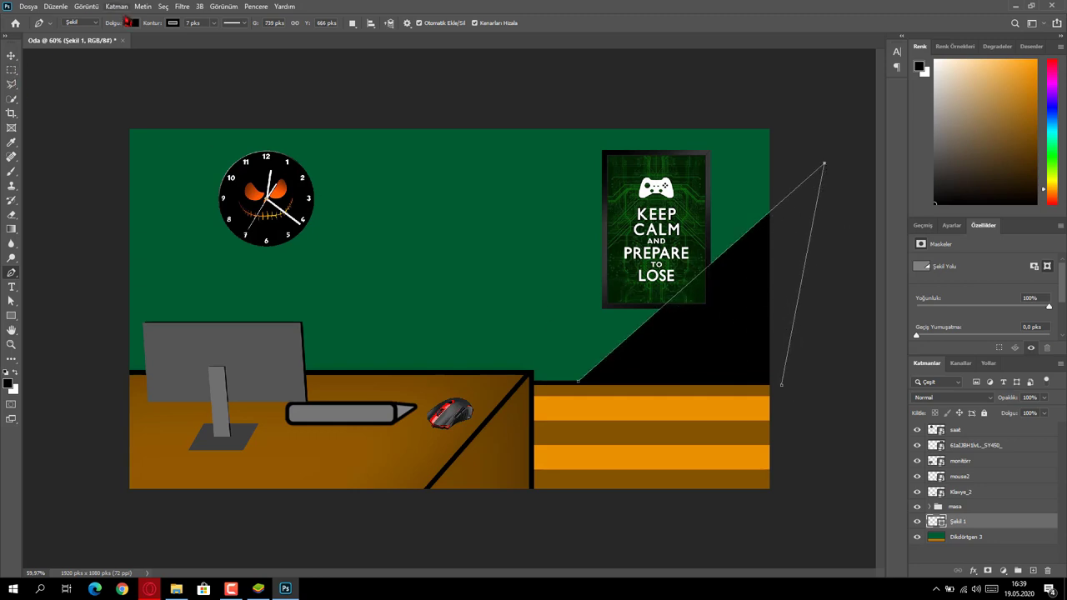
Step: Fill the triangle with dark green #00311a
click(132, 23)
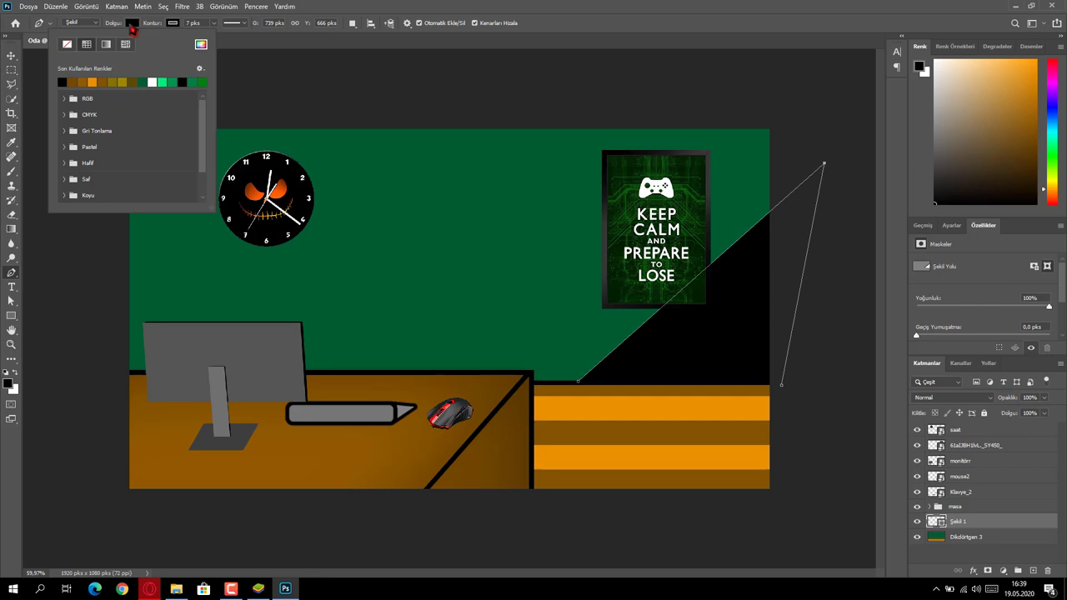
click(198, 48)
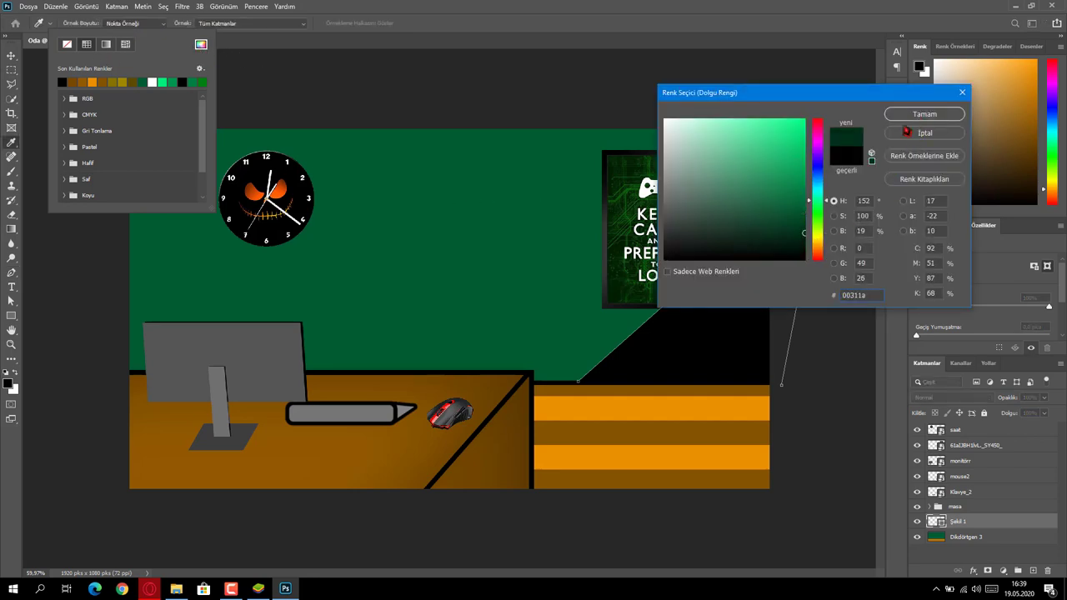
click(901, 118)
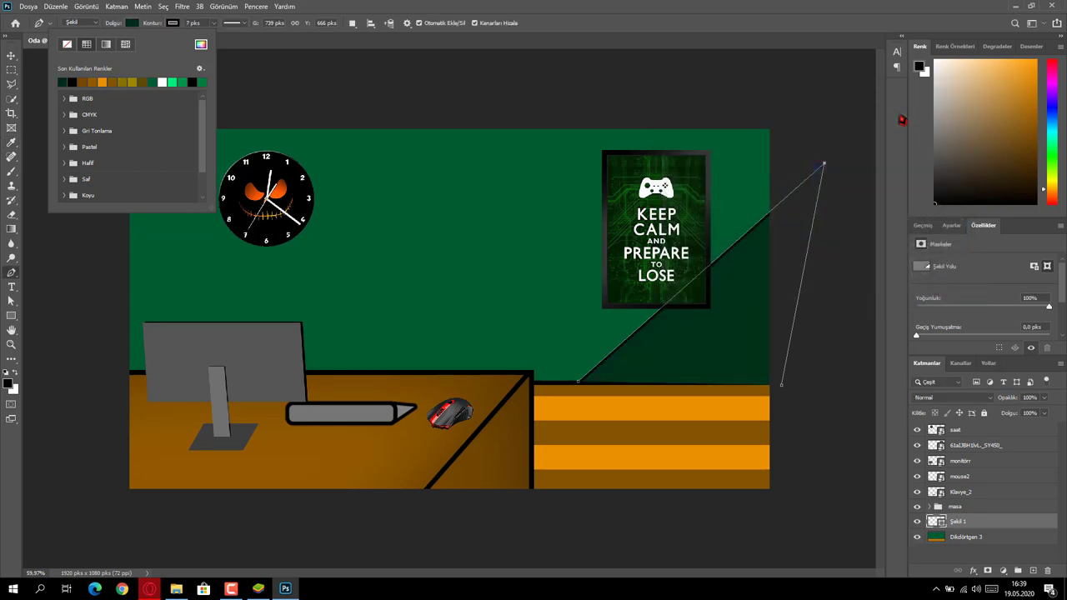
click(147, 16)
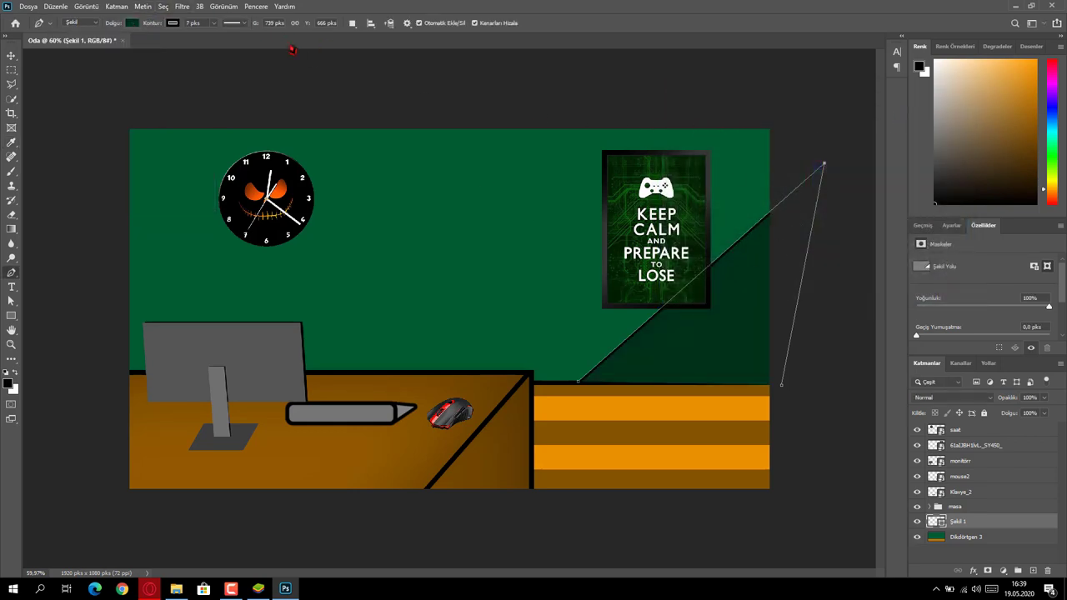
Step: Set the triangle's stroke width to 0 px and its layer opacity to 64%
click(214, 24)
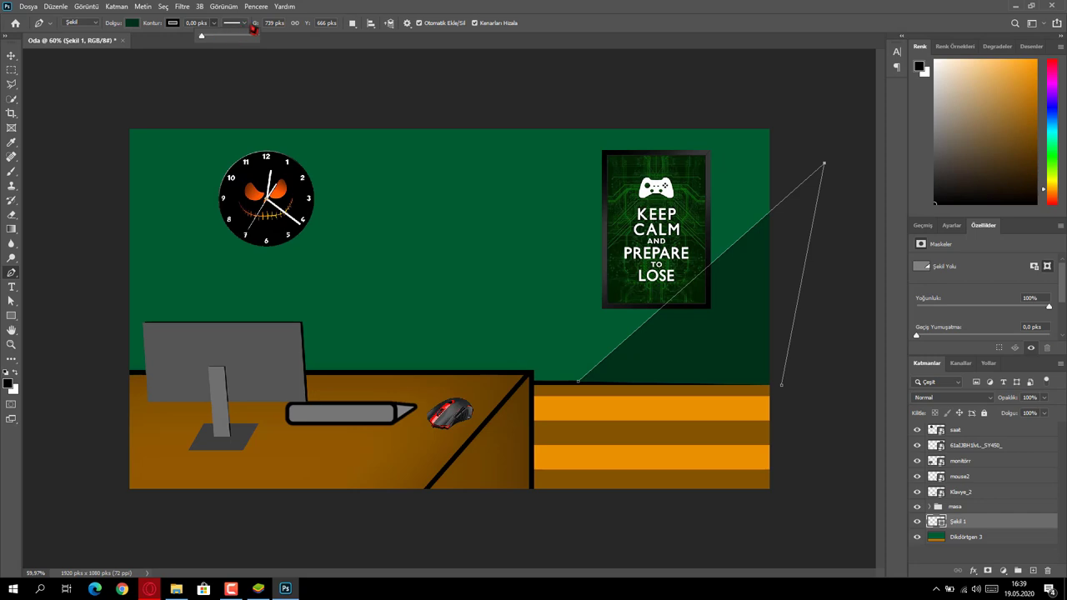
click(215, 25)
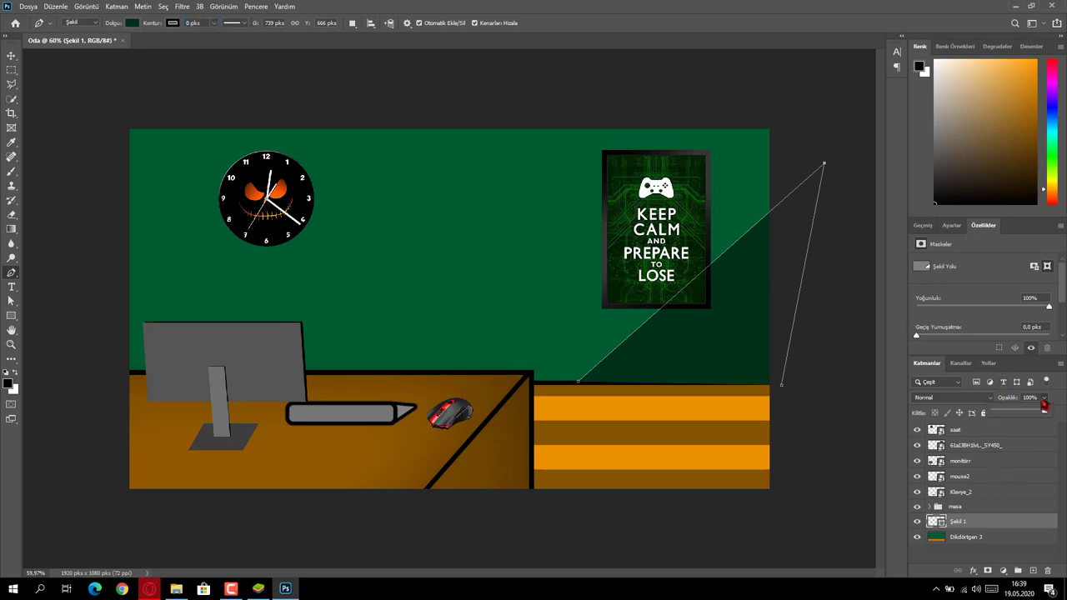
drag(1015, 416, 1011, 417)
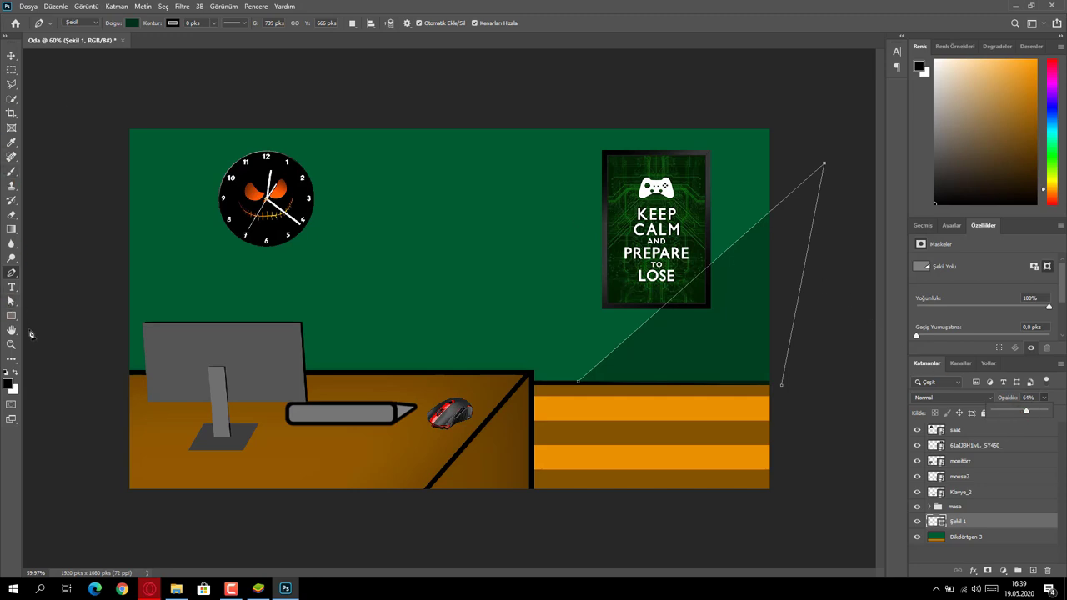
Step: Adjust the shadow triangle with the Direct Selection tool to about 739 × 671 px, keeping its lower edge along the floor line
click(12, 301)
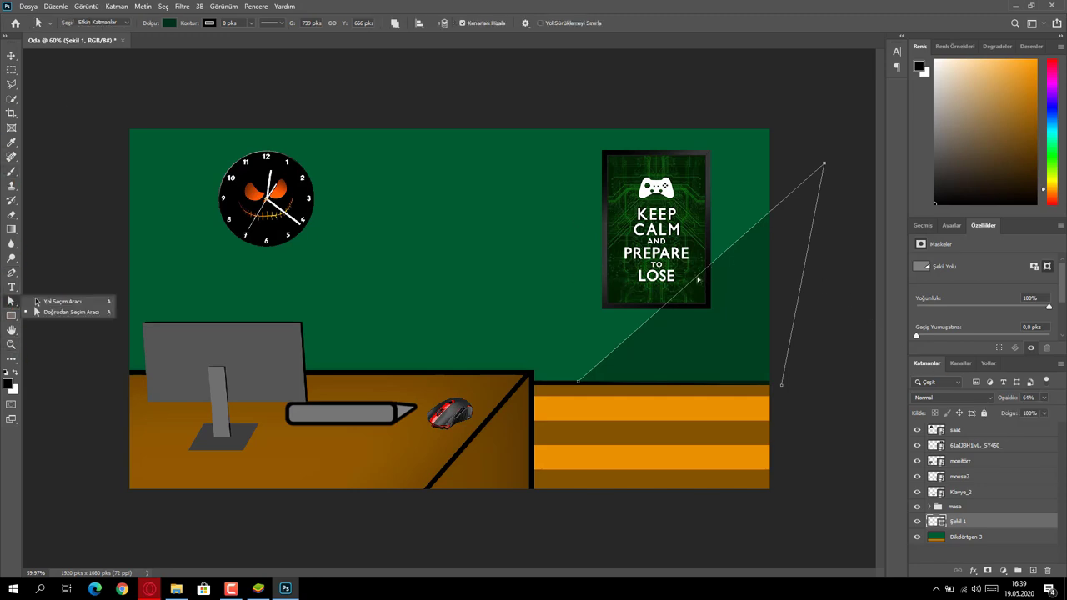
drag(698, 279, 695, 280)
key(p)
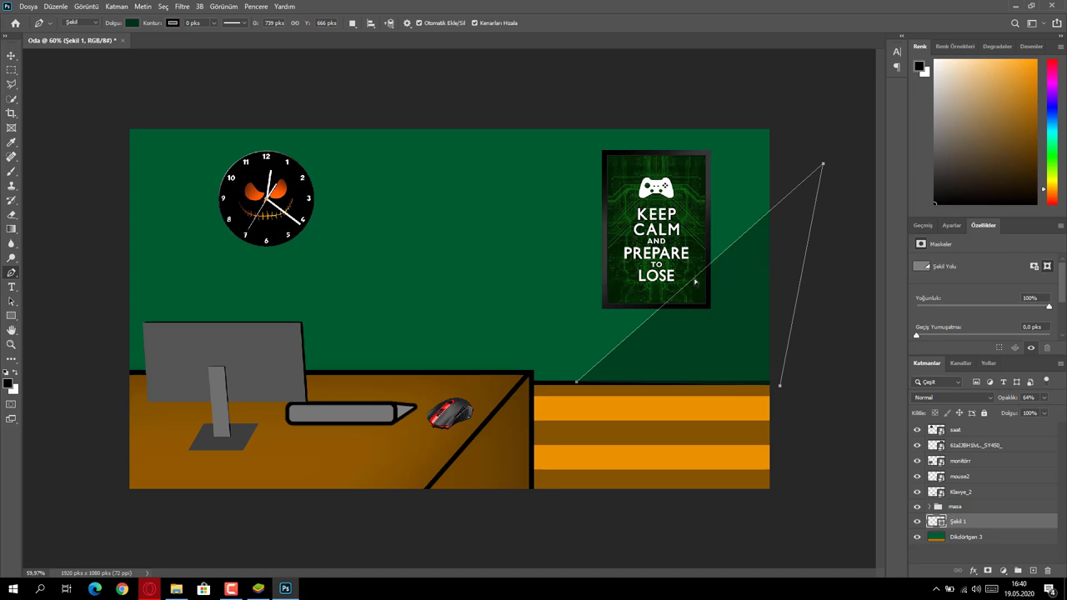
click(11, 301)
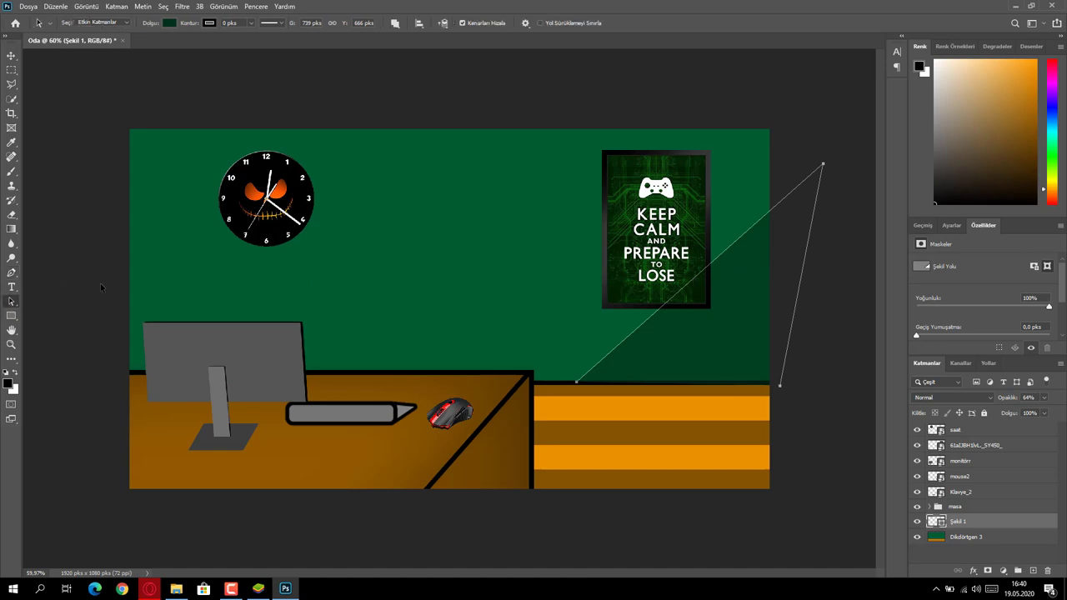
right_click(10, 301)
click(50, 314)
drag(706, 273, 704, 273)
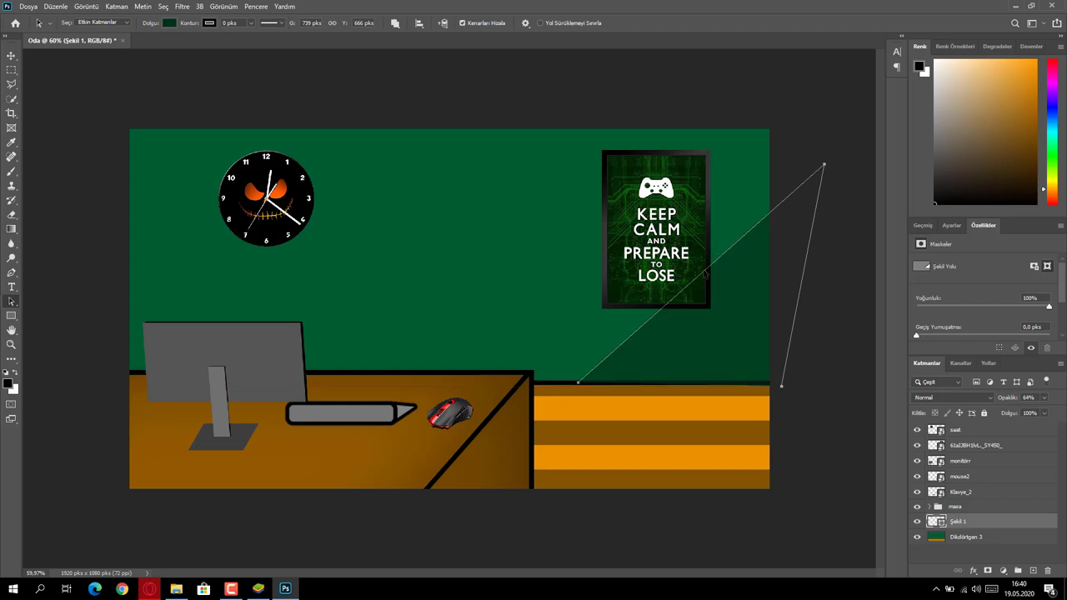
ctrl+right_click(708, 273)
click(716, 265)
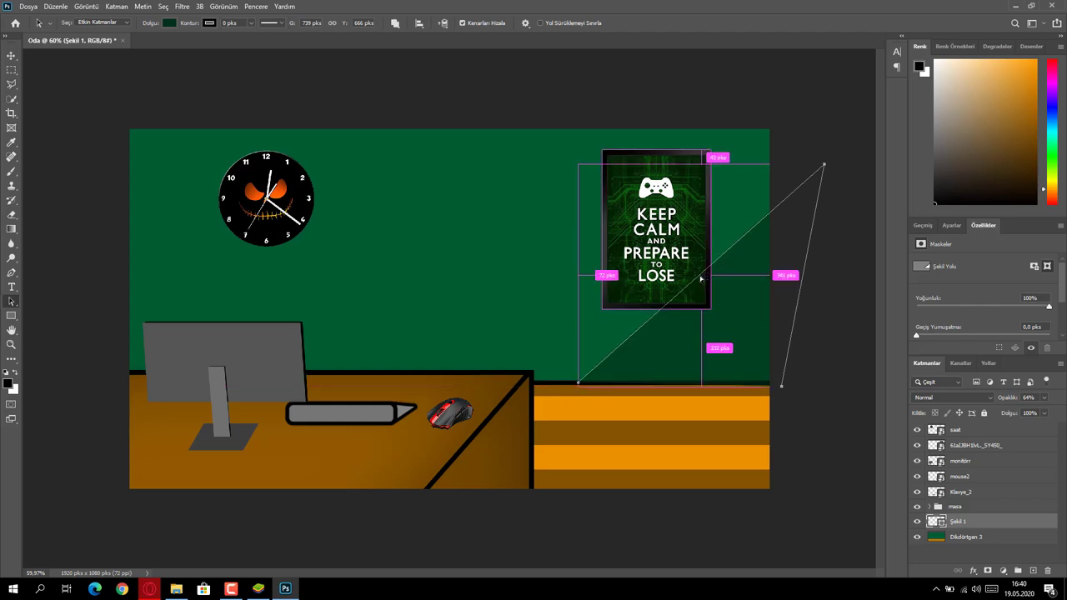
mouse_move(701, 279)
mouse_down()
mouse_move(741, 271)
mouse_move(698, 273)
mouse_move(705, 280)
mouse_up()
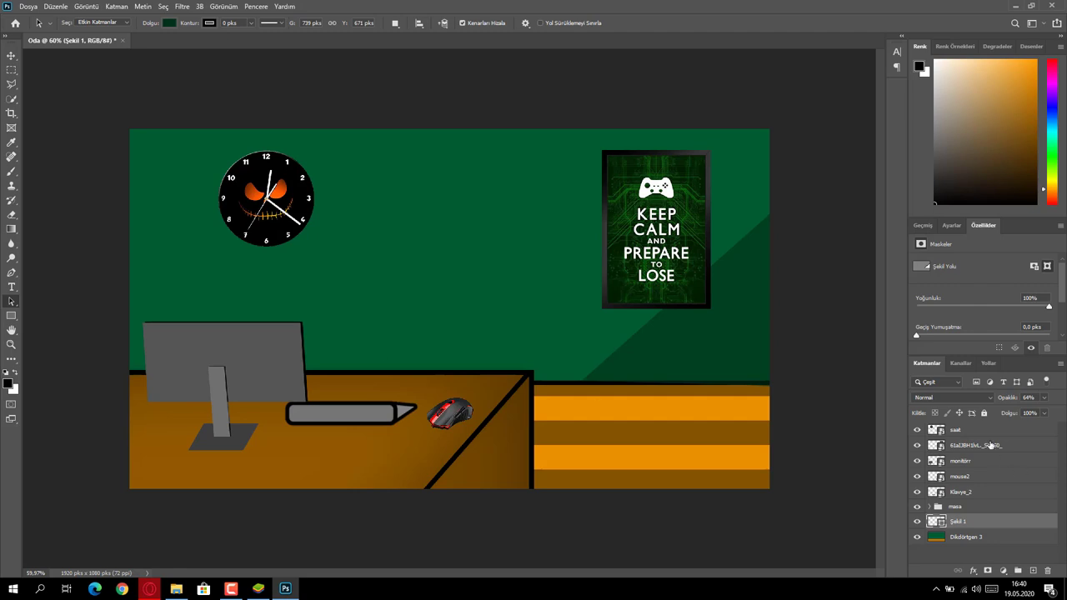
Step: Nudge the framed poster to X 1417, Y 63 px and move the wall clock to X 124, Y 79 px
key(v)
mouse_move(631, 202)
mouse_down()
mouse_move(587, 197)
mouse_move(634, 203)
mouse_up()
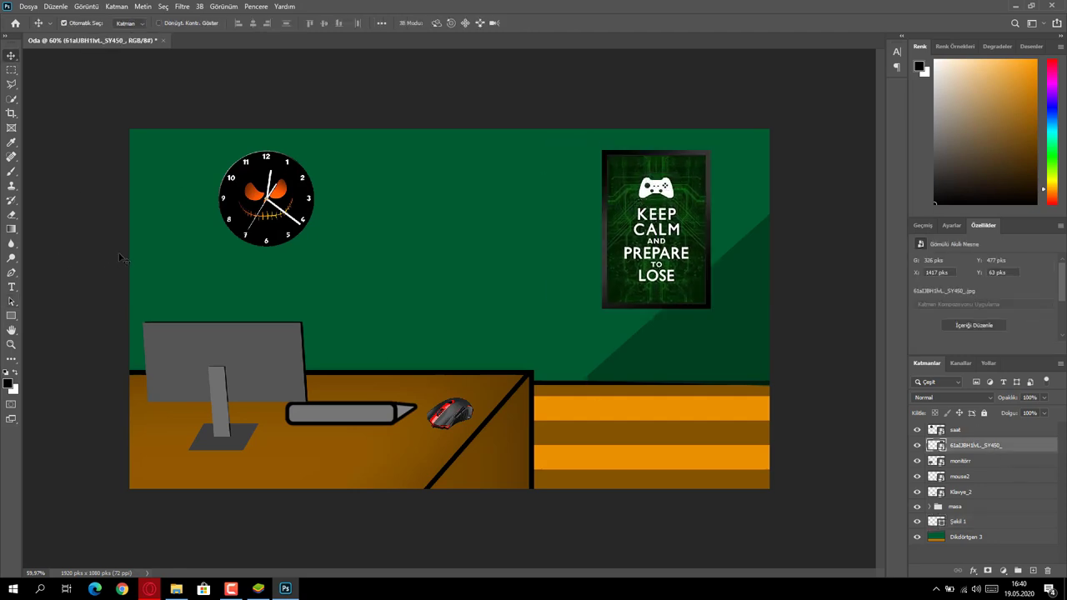
drag(281, 155, 235, 160)
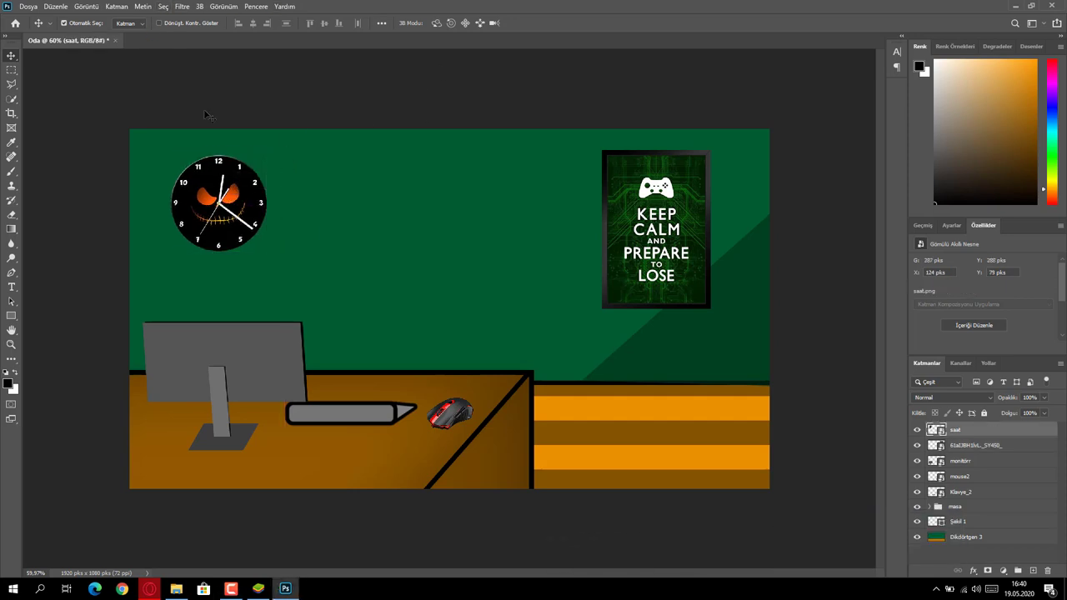
click(34, 7)
click(50, 26)
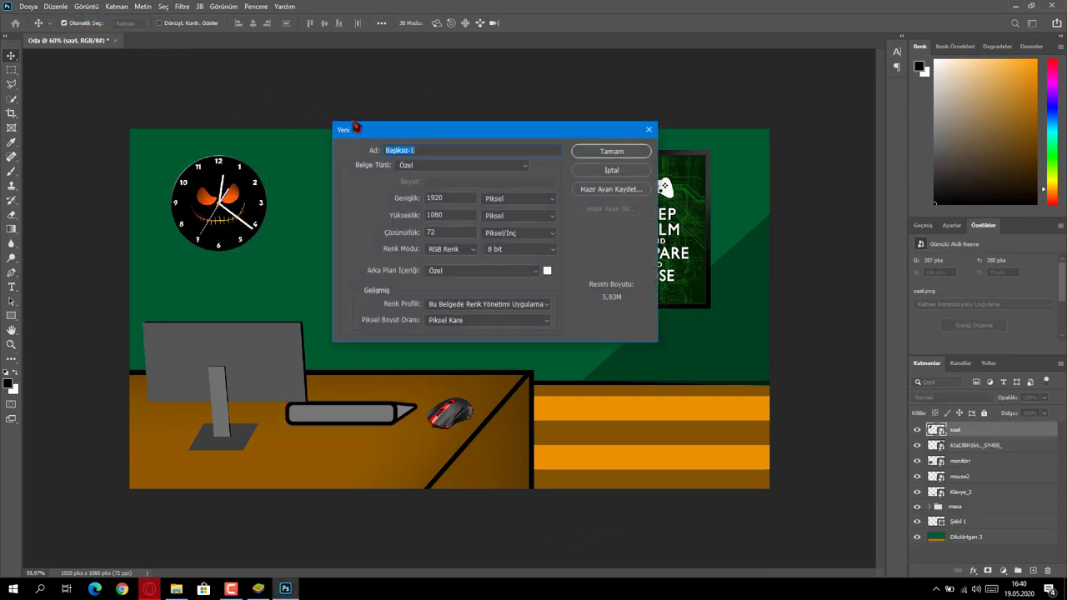
click(614, 169)
Step: Save the document as Oda.psd in the desktop folder Ne Hissettirir Dersleri with maximum compatibility
click(29, 6)
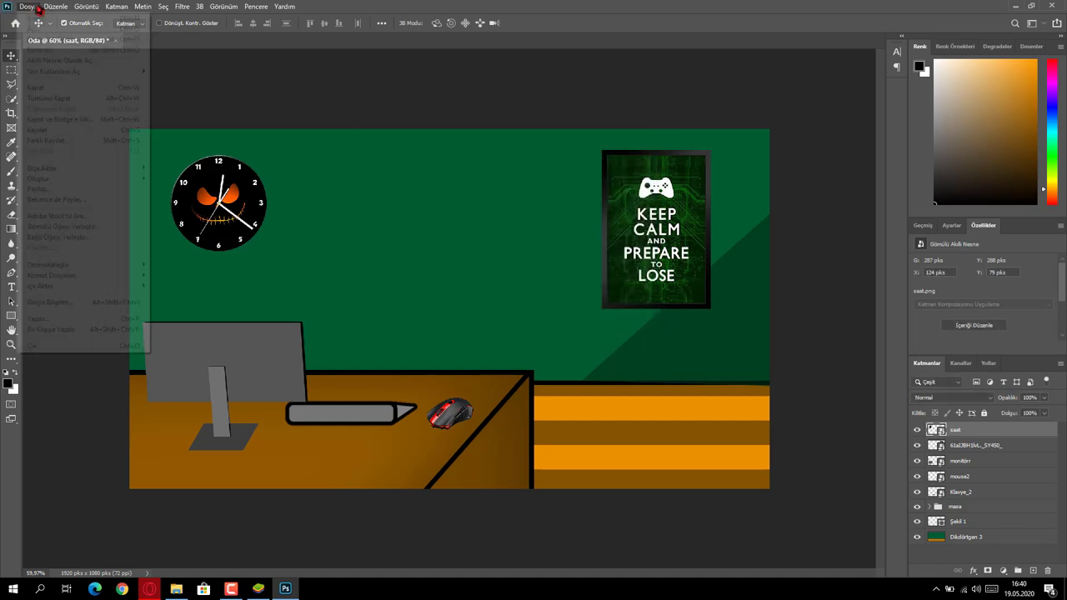
click(70, 142)
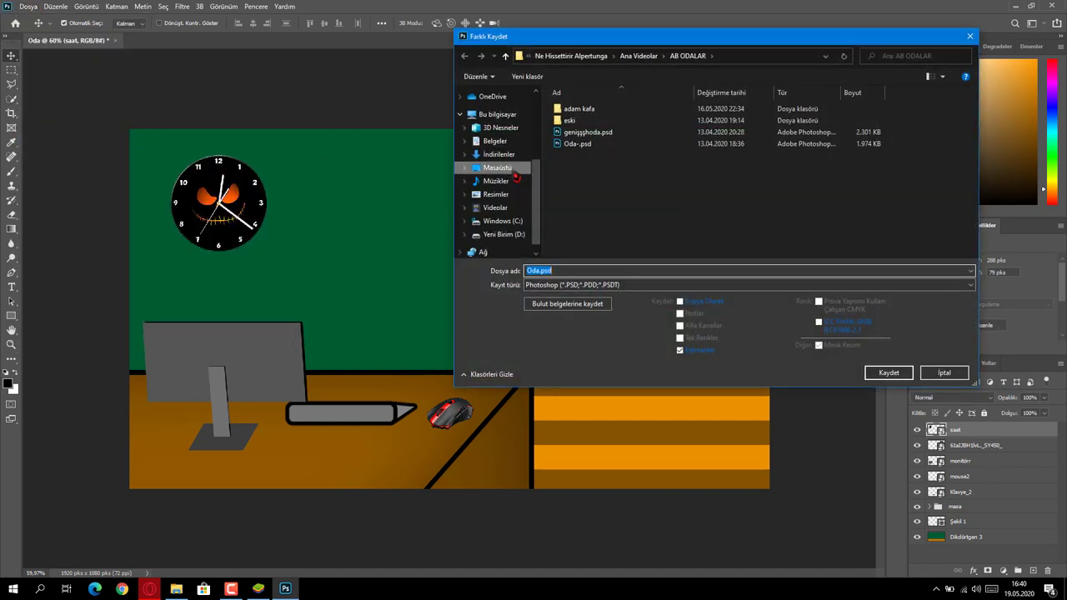
double_click(701, 121)
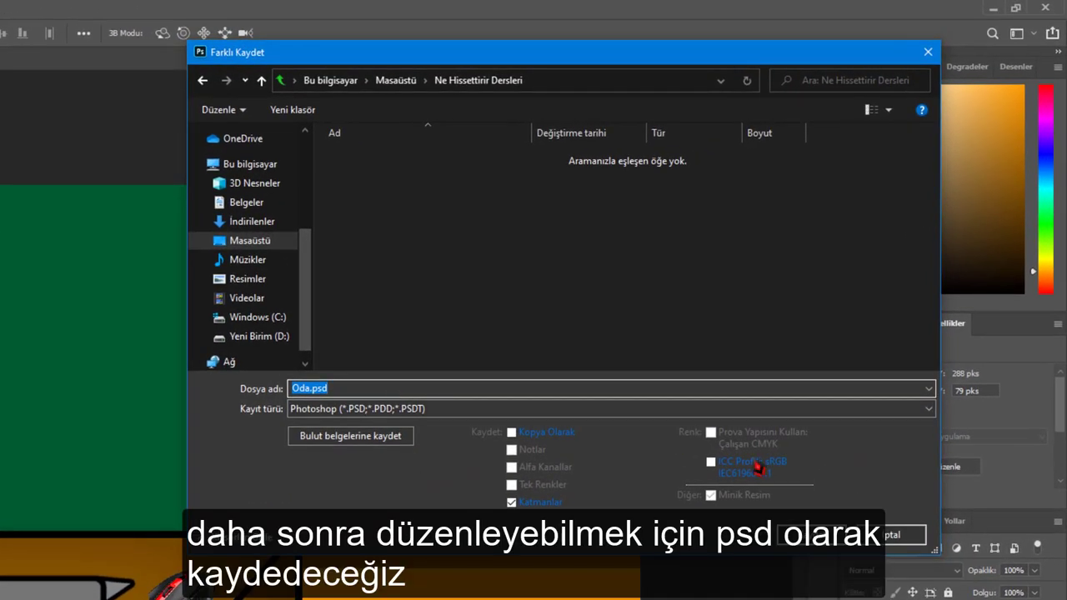
click(884, 381)
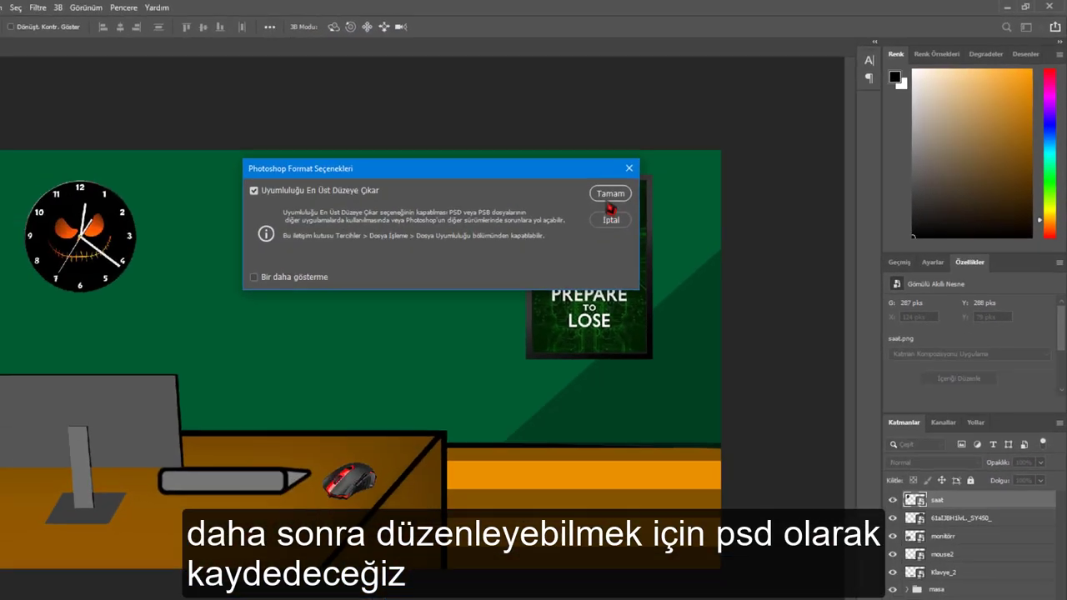
click(610, 200)
Step: Save a PNG copy of the room named oda in the Ne Hissettirir Dersleri folder, accepting the PNG options
click(29, 12)
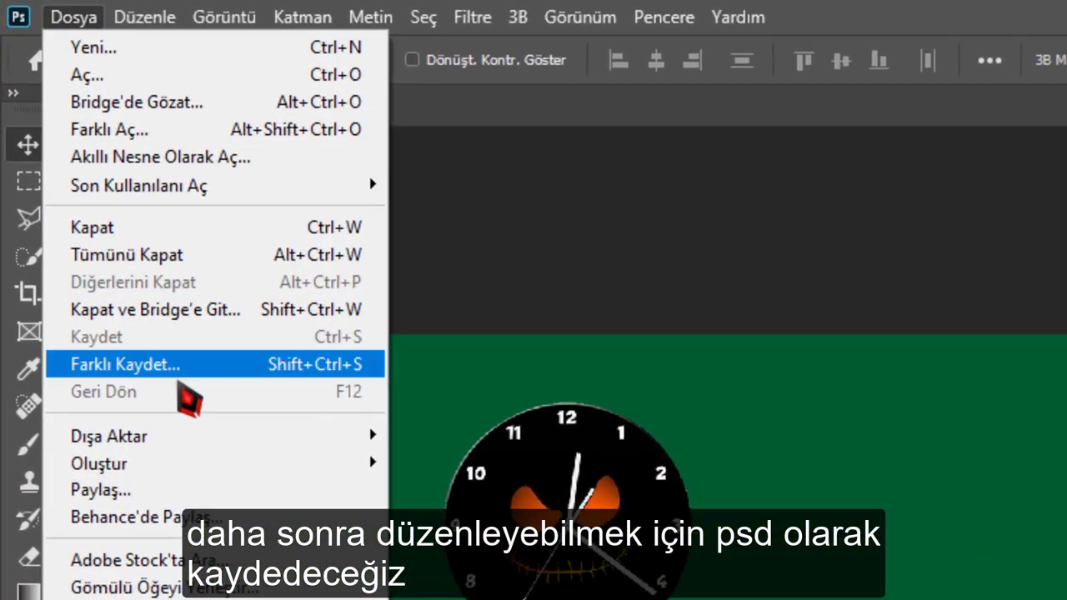
click(166, 398)
click(467, 360)
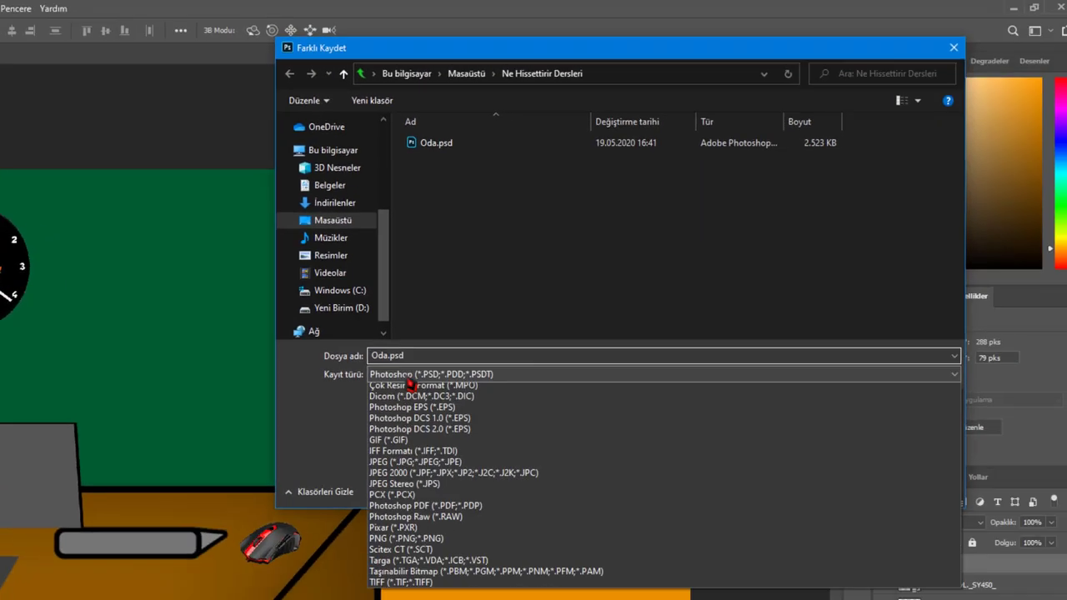
click(367, 551)
click(381, 344)
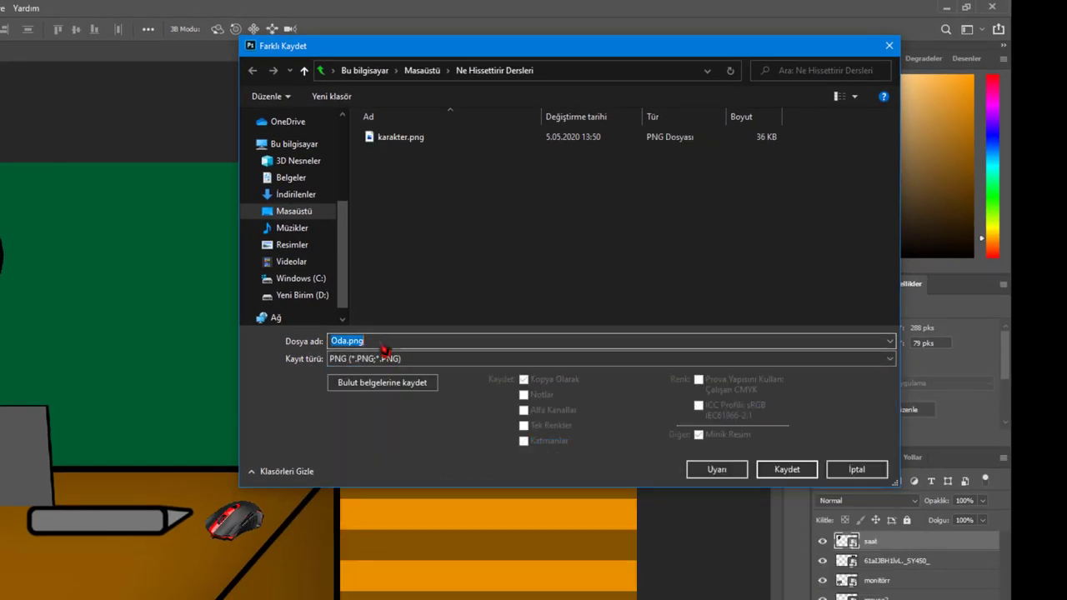
text(oda)
click(451, 300)
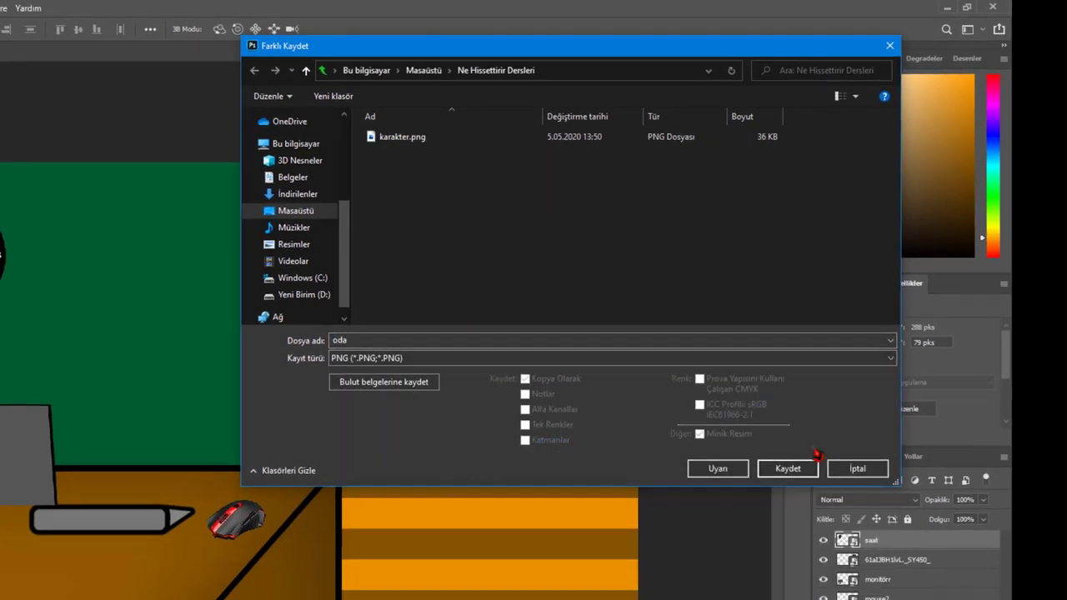
click(785, 472)
click(848, 410)
click(538, 189)
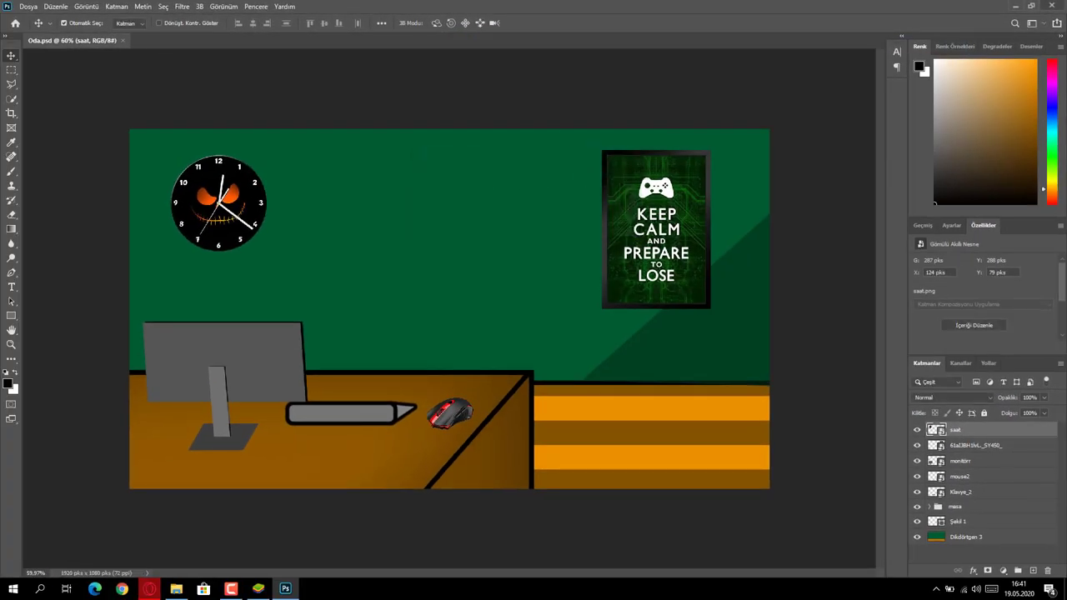
Step: Close Photoshop and open oda.png from the desktop folder Ne Hissettirir Dersleri in paint.net
click(1052, 6)
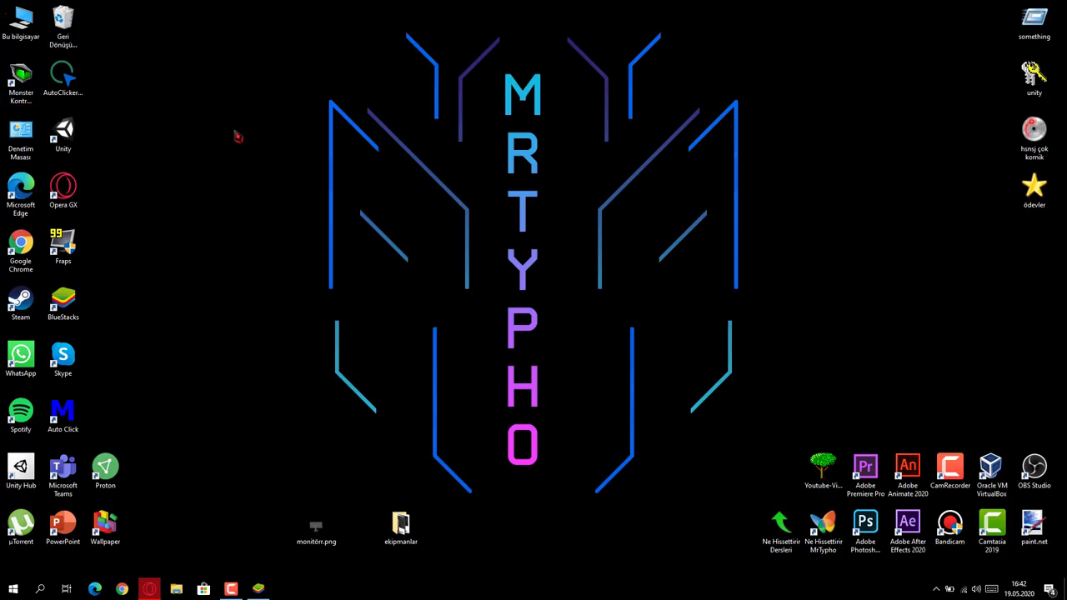
drag(262, 139, 802, 388)
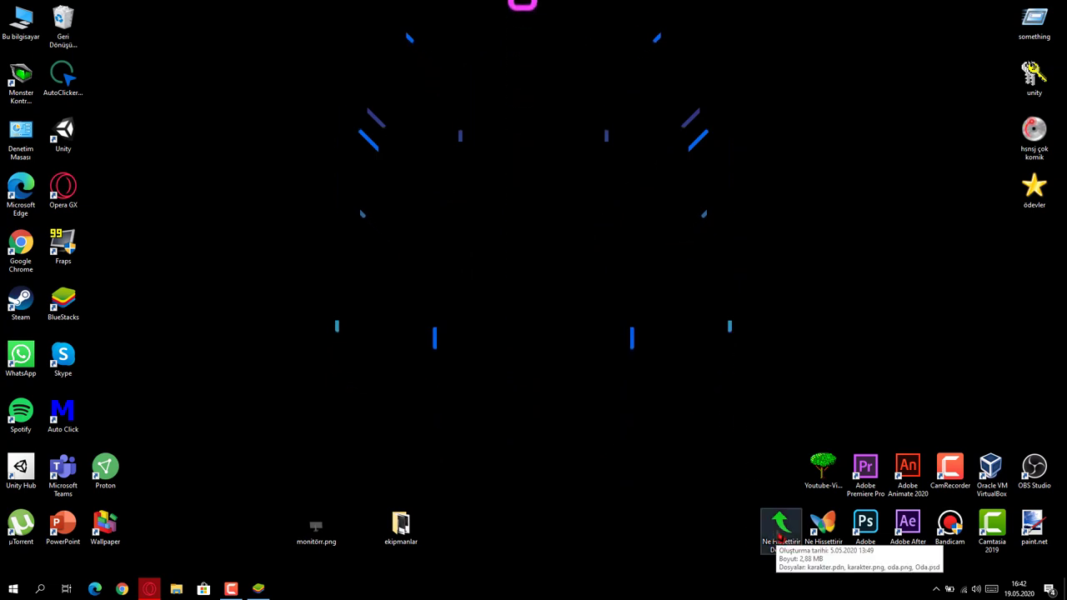
double_click(781, 524)
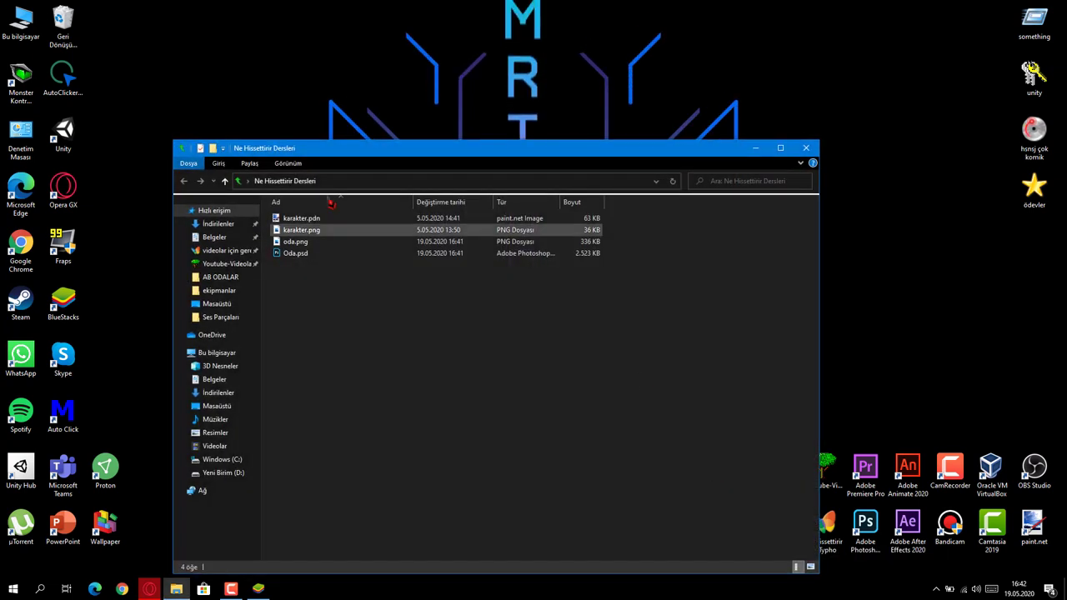
right_click(313, 241)
mouse_move(419, 399)
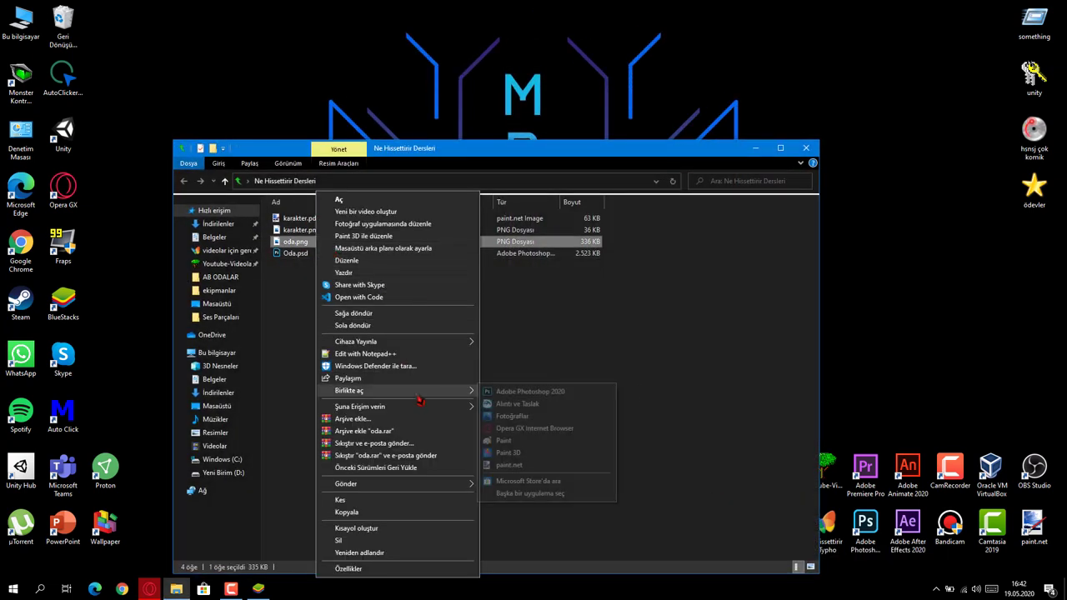
click(516, 464)
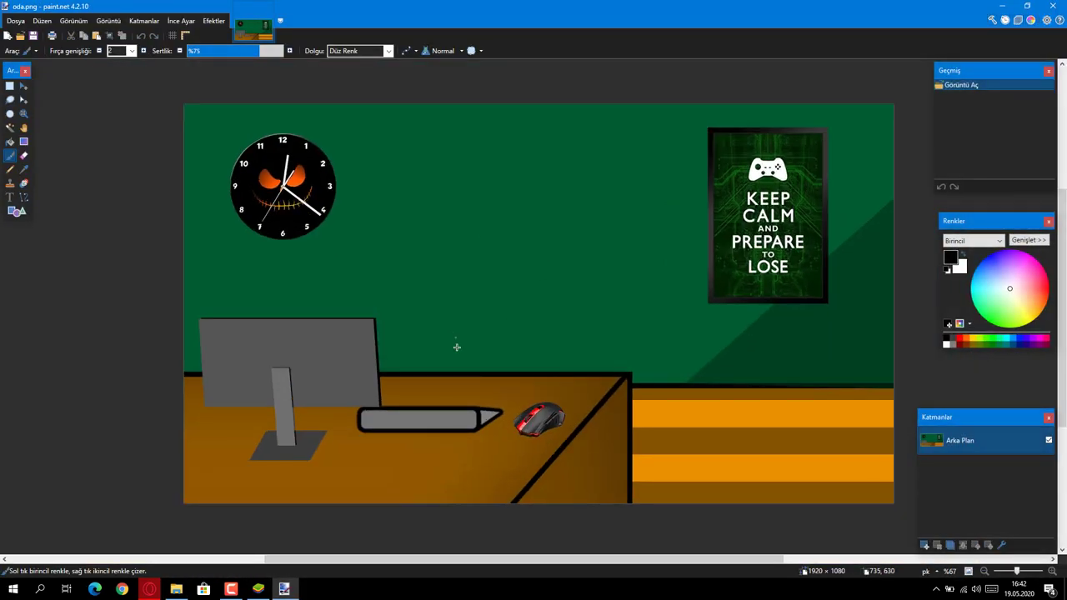
Step: Set up the Line/Curve tool with a brush width of 13 and add a new layer above the room image
scroll(457, 347, up, 3)
click(24, 198)
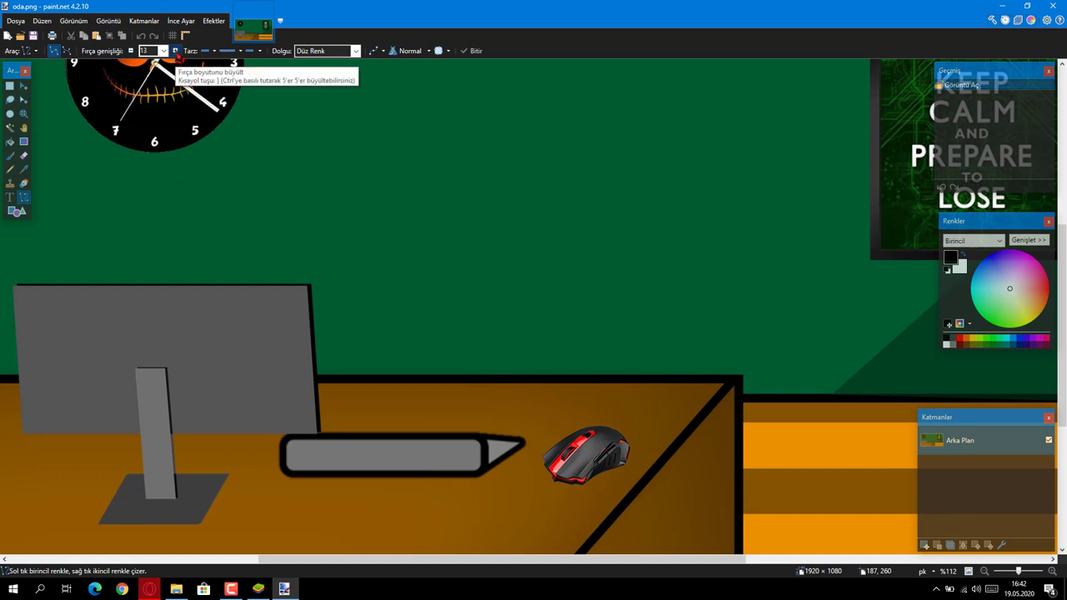
click(925, 546)
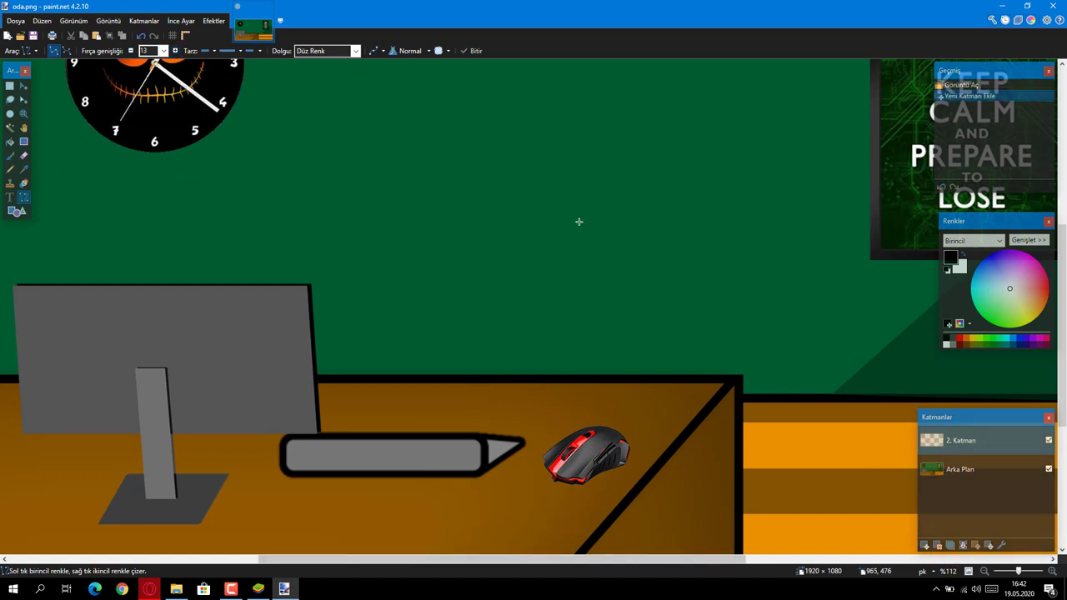
Step: Draw a black vertical cable about 304 px long down to the table's back edge, bowed slightly outward
drag(523, 191, 523, 378)
drag(523, 253, 527, 255)
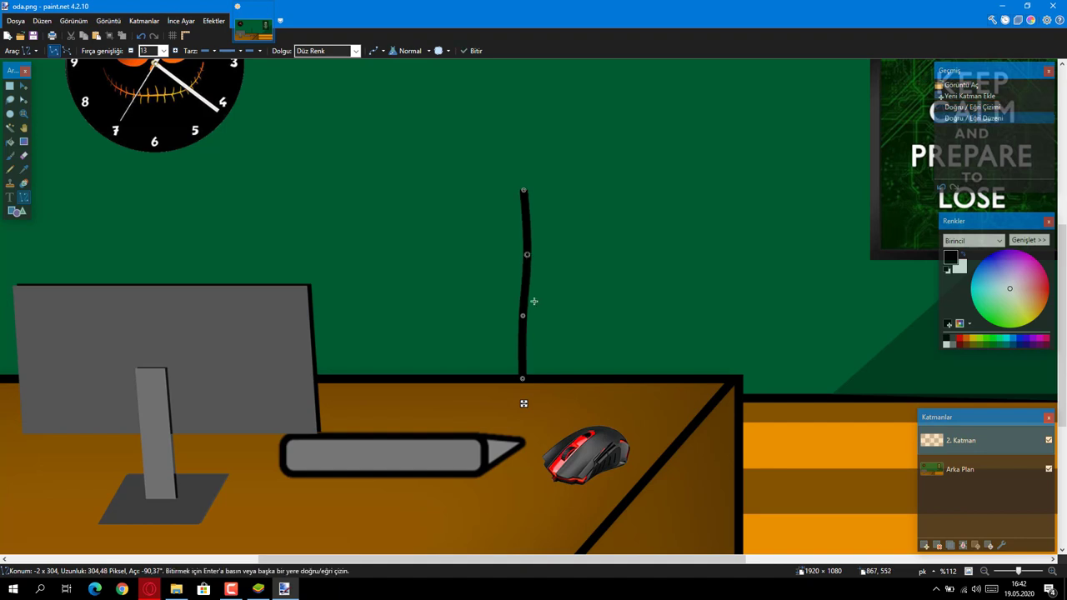
drag(524, 317, 527, 317)
drag(524, 258, 530, 253)
drag(526, 316, 533, 319)
key(Return)
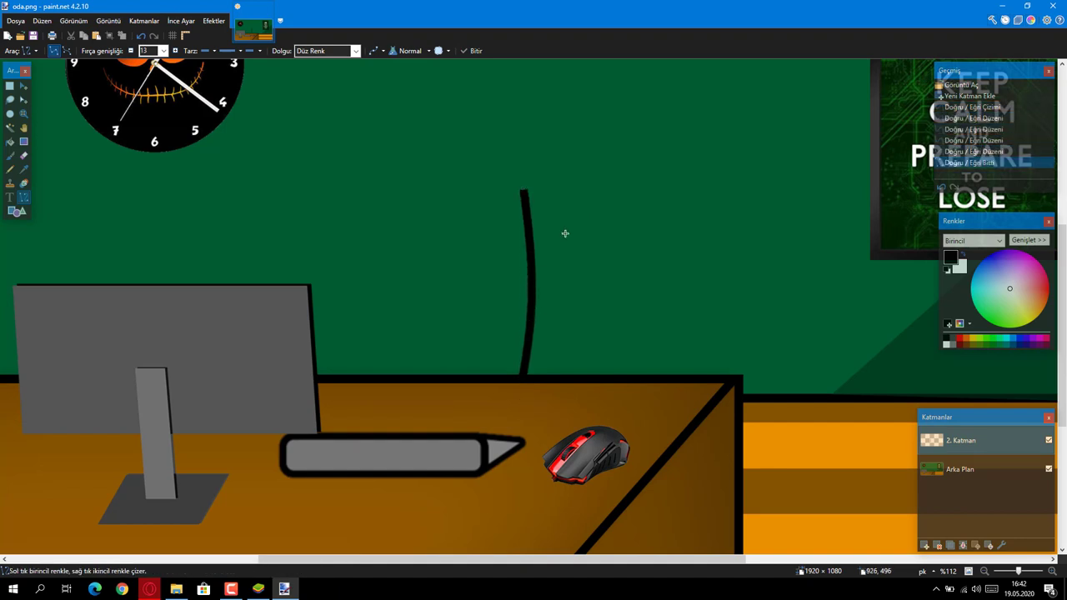
Step: Try to draw a bent cable about 409 px long from the vertical cable down to the keyboard
scroll(558, 241, down, 5)
drag(547, 249, 479, 321)
mouse_move(522, 274)
mouse_down()
mouse_move(507, 307)
mouse_move(527, 286)
mouse_up()
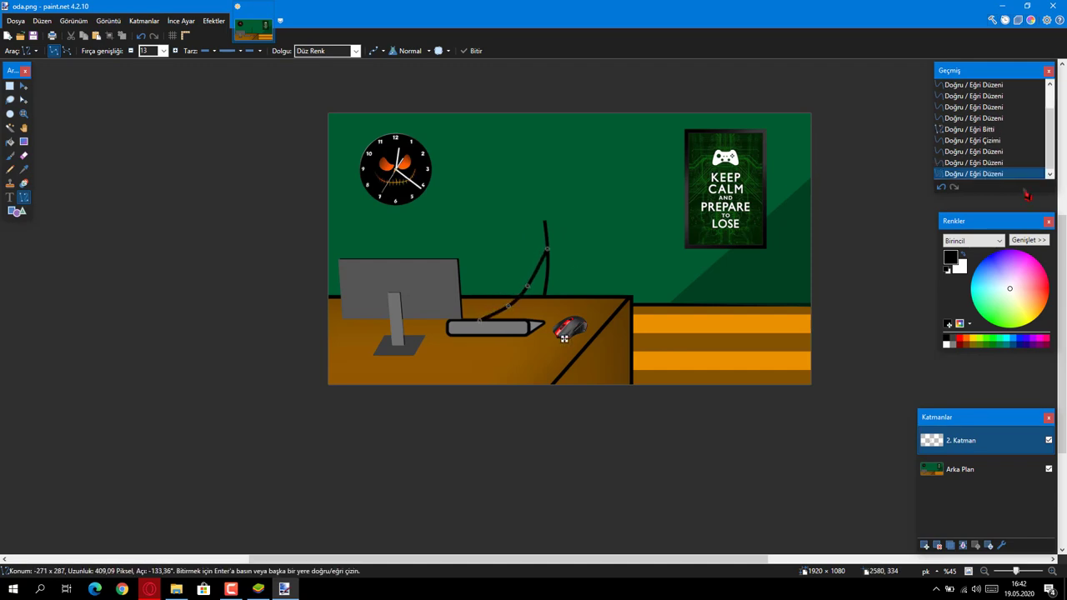
click(969, 129)
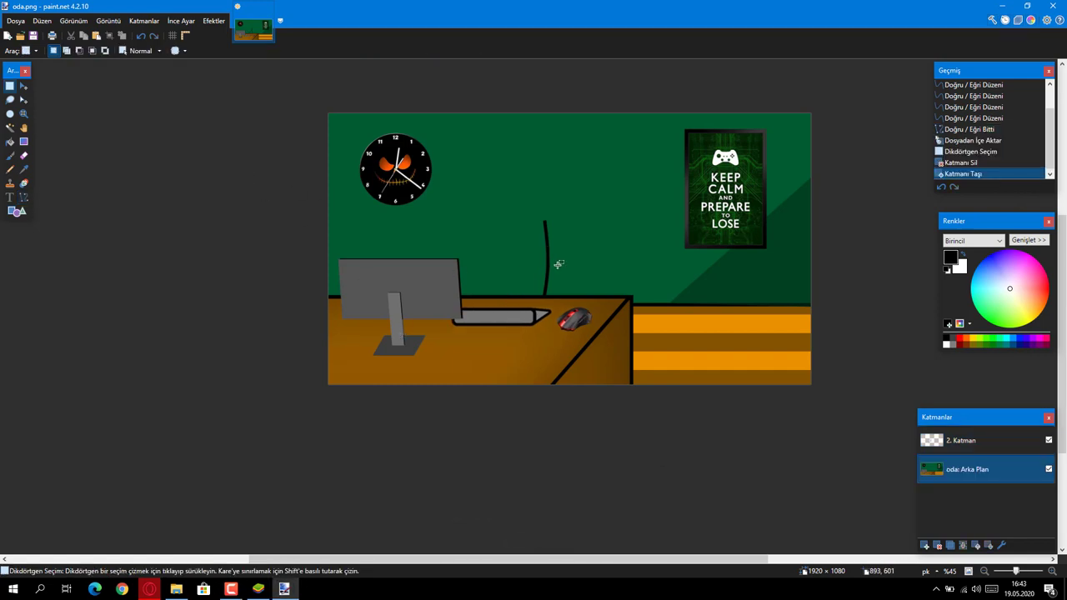
Step: On the oda: Arka Plan layer, draw a curved cable about 389 px long from the vertical cable to the keyboard
scroll(500, 267, up, 3)
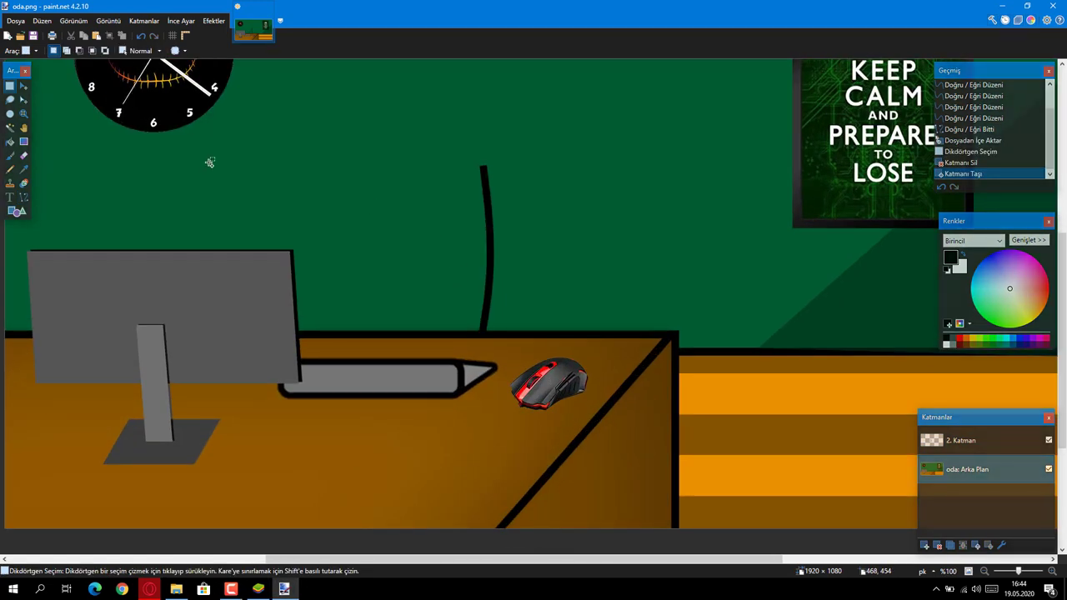
click(25, 197)
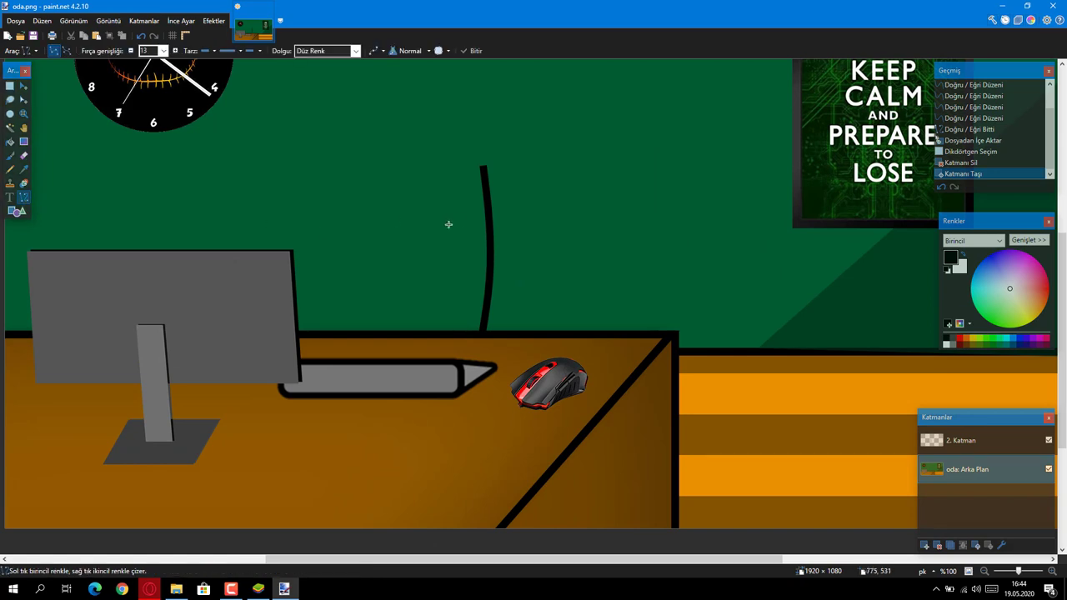
drag(486, 215, 345, 362)
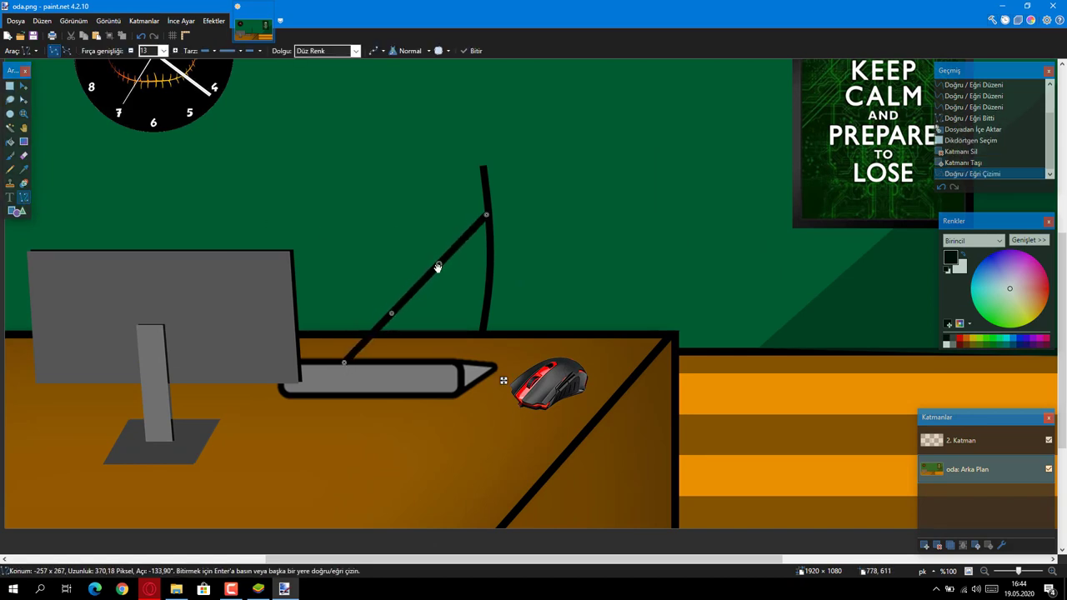
drag(437, 266, 445, 285)
drag(393, 312, 415, 330)
drag(445, 284, 456, 285)
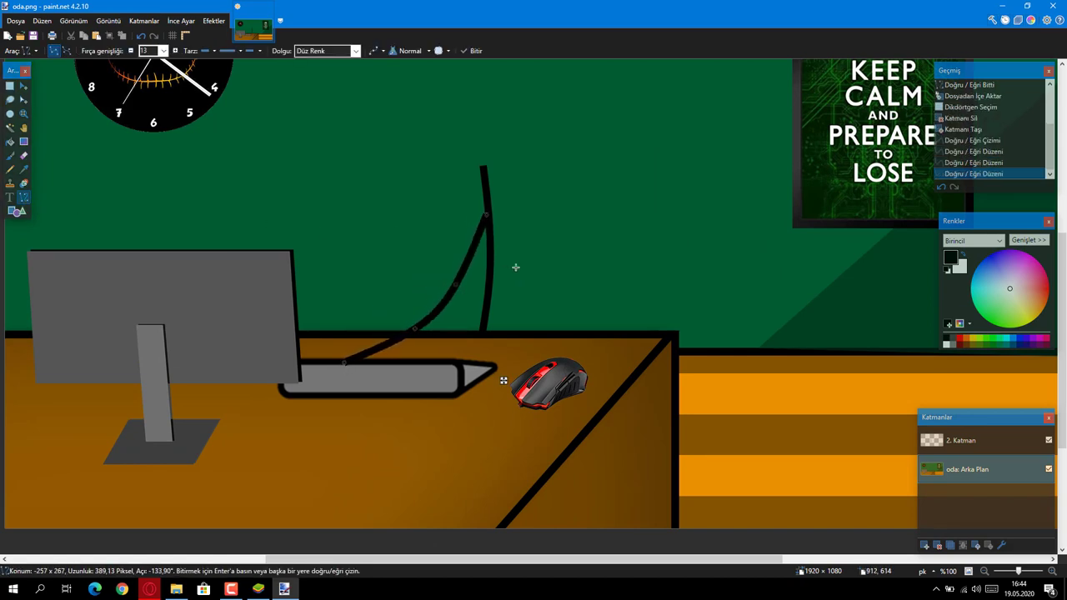
click(516, 260)
Step: Draw a curved cable about 340 px long from the vertical cable to the front of the mouse, bowed outward
mouse_move(489, 218)
mouse_down()
mouse_move(545, 362)
mouse_move(537, 383)
mouse_up()
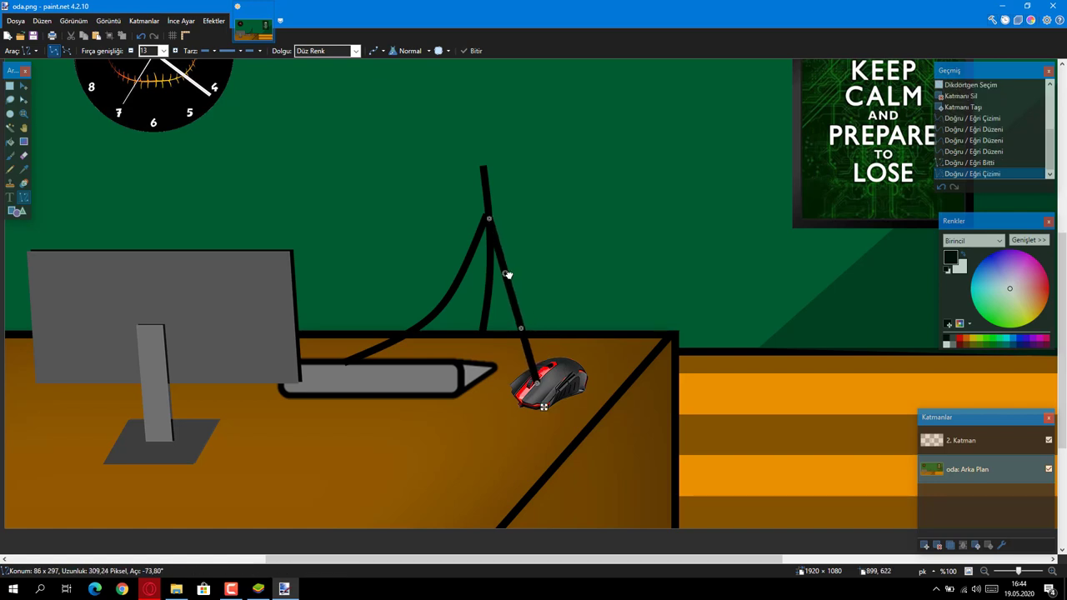
drag(507, 274, 521, 275)
drag(521, 329, 552, 328)
drag(517, 275, 548, 272)
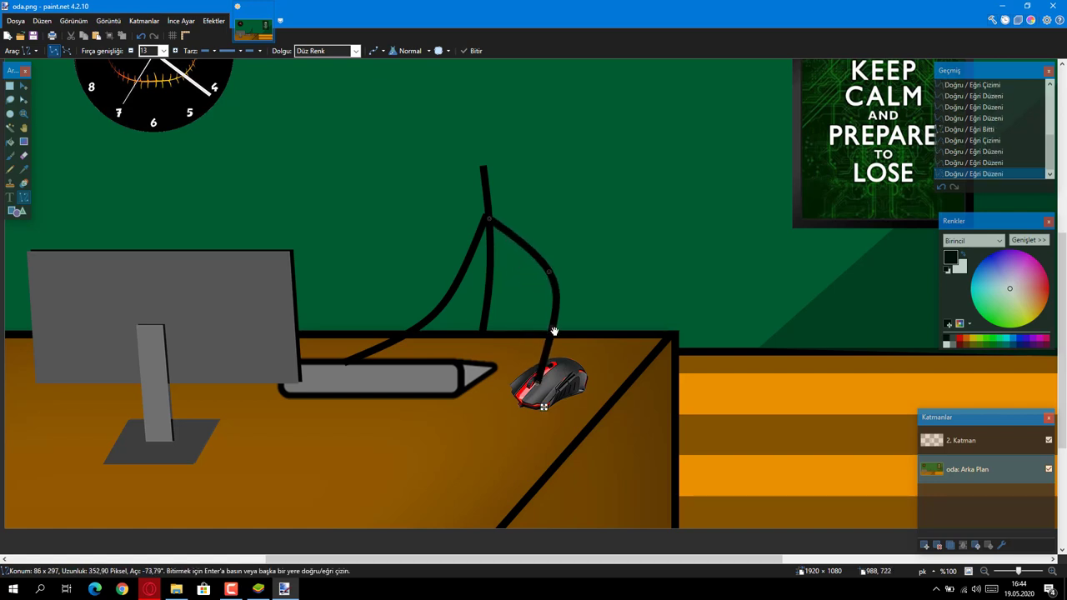
drag(553, 331, 567, 331)
mouse_move(550, 274)
mouse_down()
mouse_move(562, 269)
mouse_move(561, 282)
mouse_up()
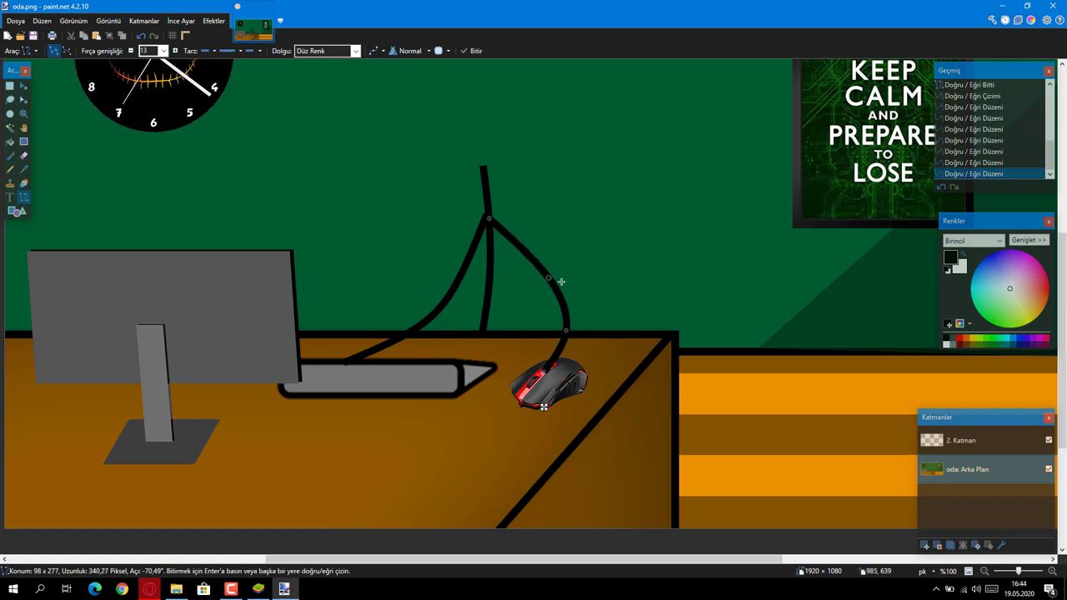
key(Return)
Step: Draw a short black line over the junction where the keyboard and mouse cables meet the vertical cable
scroll(478, 216, up, 12)
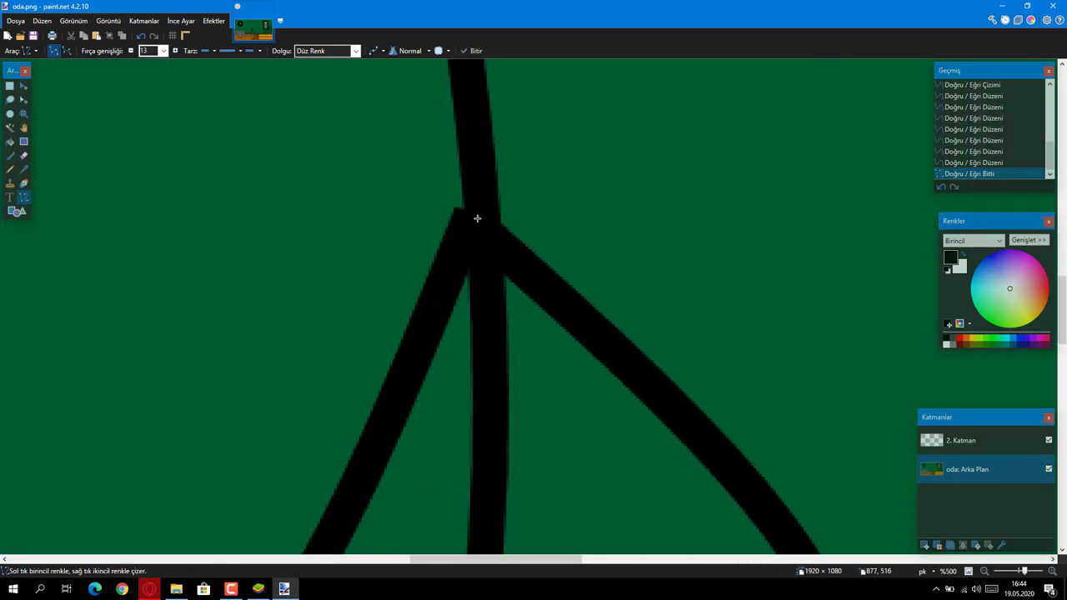
drag(472, 275, 609, 200)
key(Return)
scroll(567, 241, down, 15)
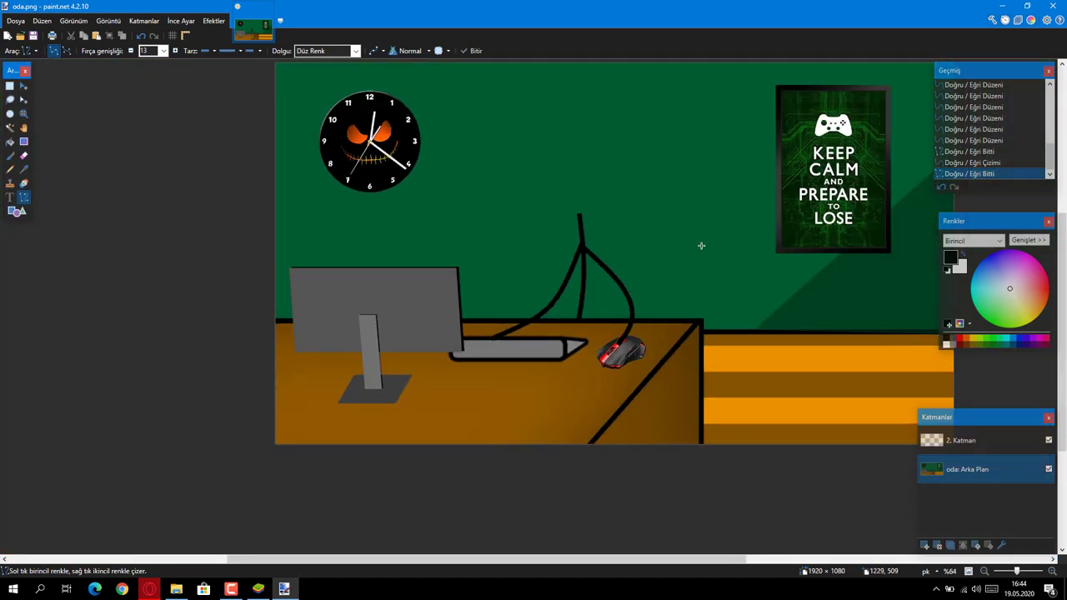
scroll(662, 210, down, 2)
scroll(583, 175, up, 2)
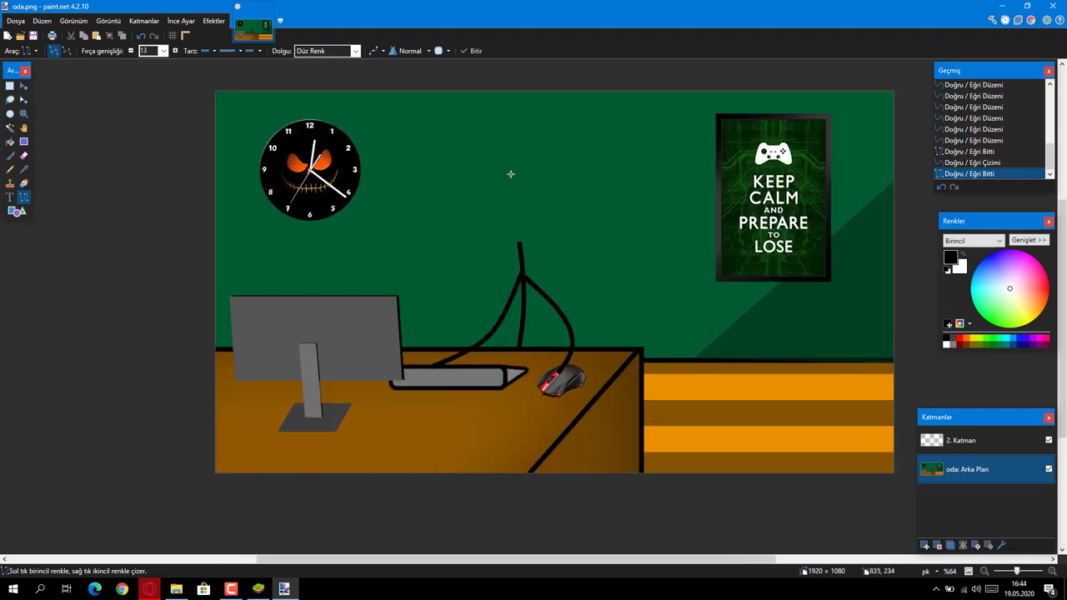
Step: Save a flattened PNG copy of the picture as "oda but sadece kafayı ekle" with the default save settings
key(ctrl+shift+s)
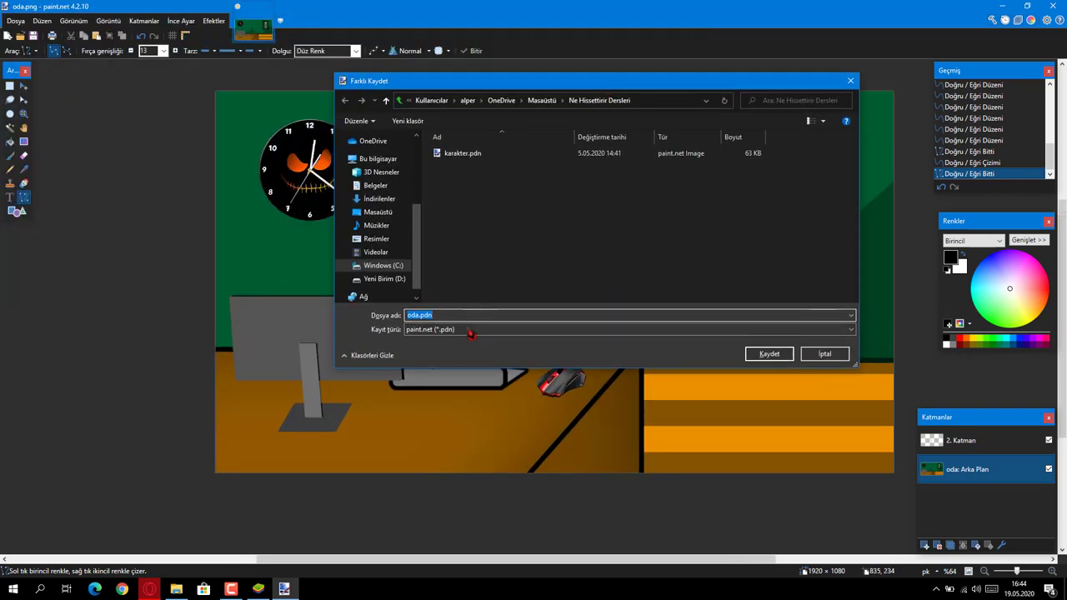
click(471, 333)
click(454, 377)
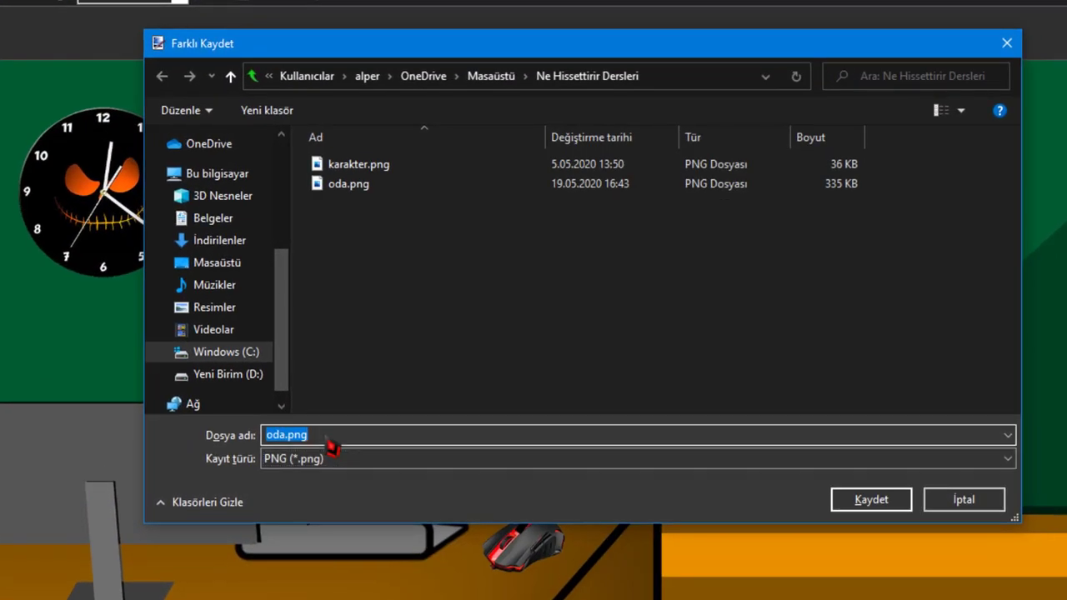
text(oda but sade)
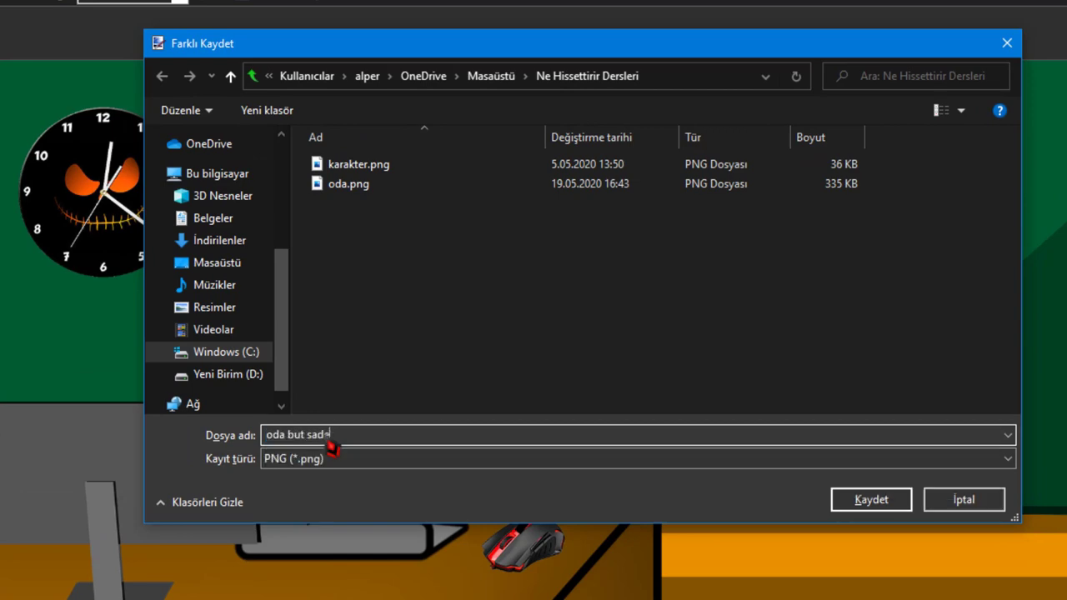
text(ce kafayı ekle)
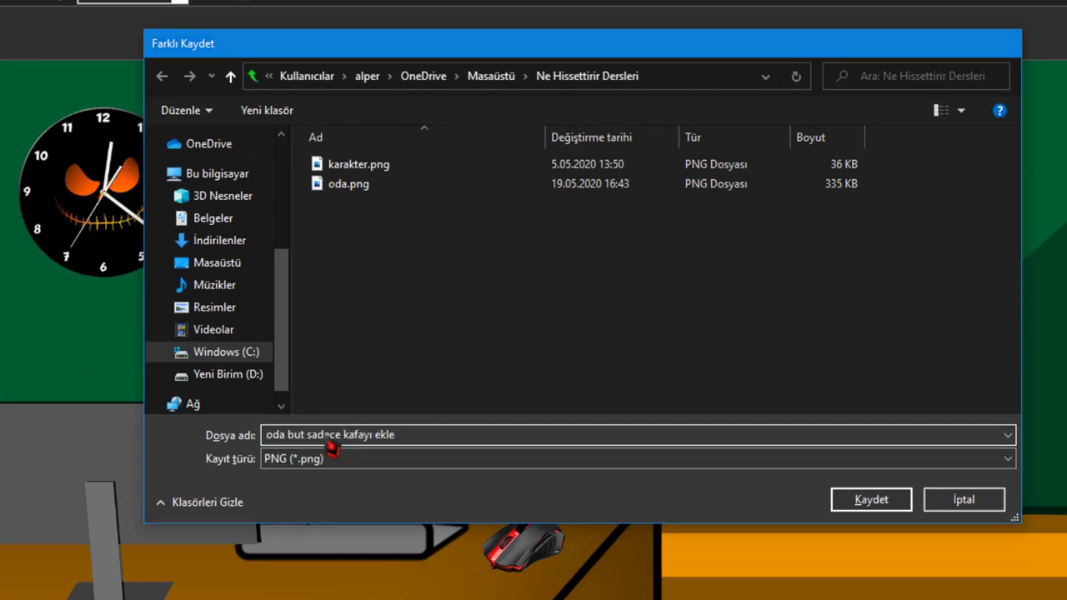
key(Return)
click(627, 554)
click(497, 463)
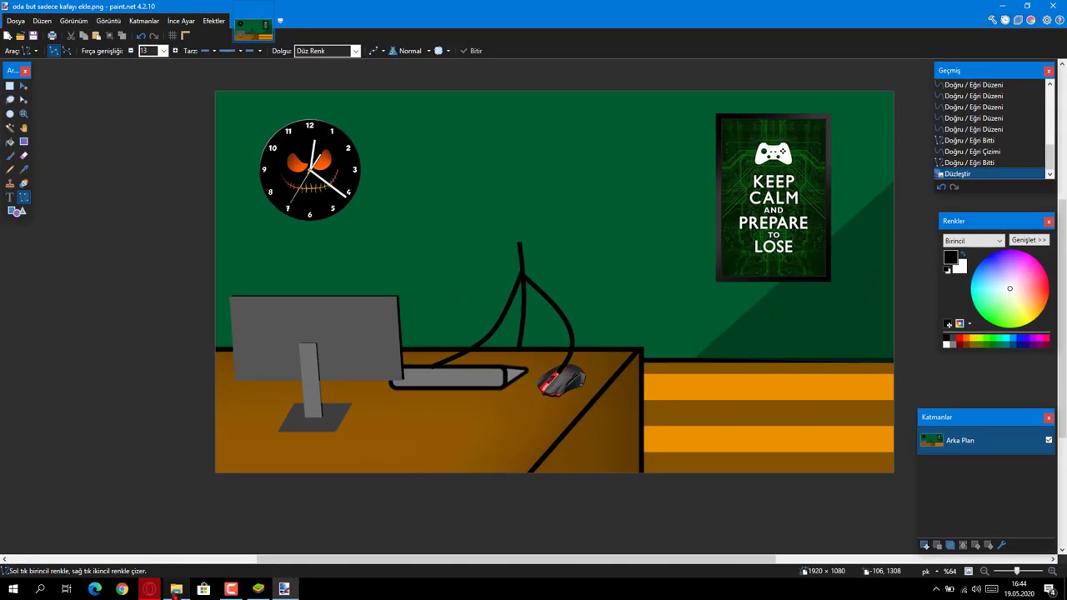
Step: Import karakter.png from the Ne Hissettirir Dersleri folder into the room picture as a new layer
click(176, 589)
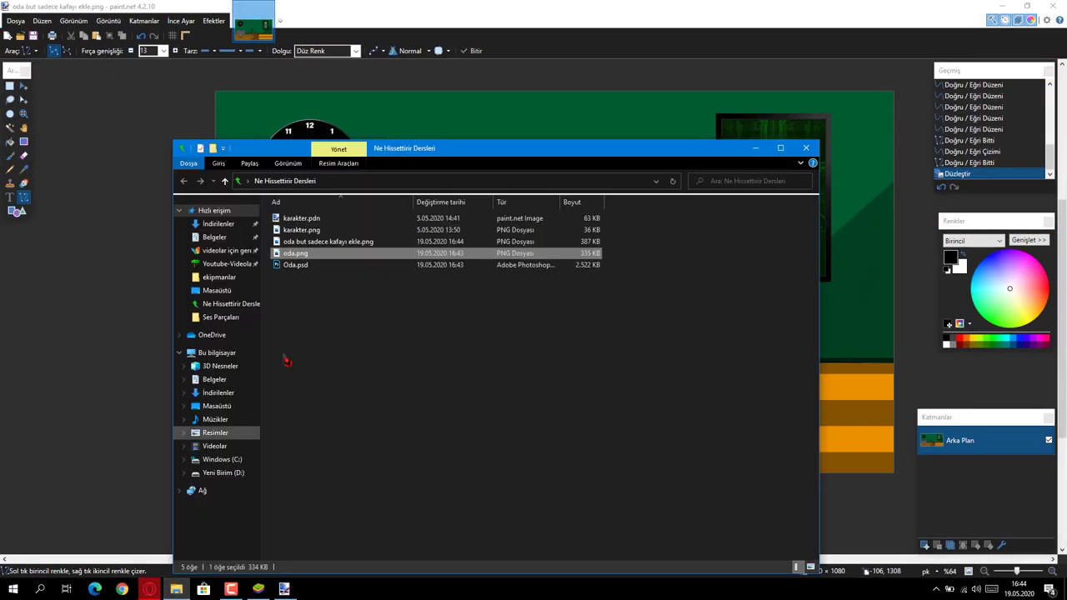
drag(434, 153, 667, 122)
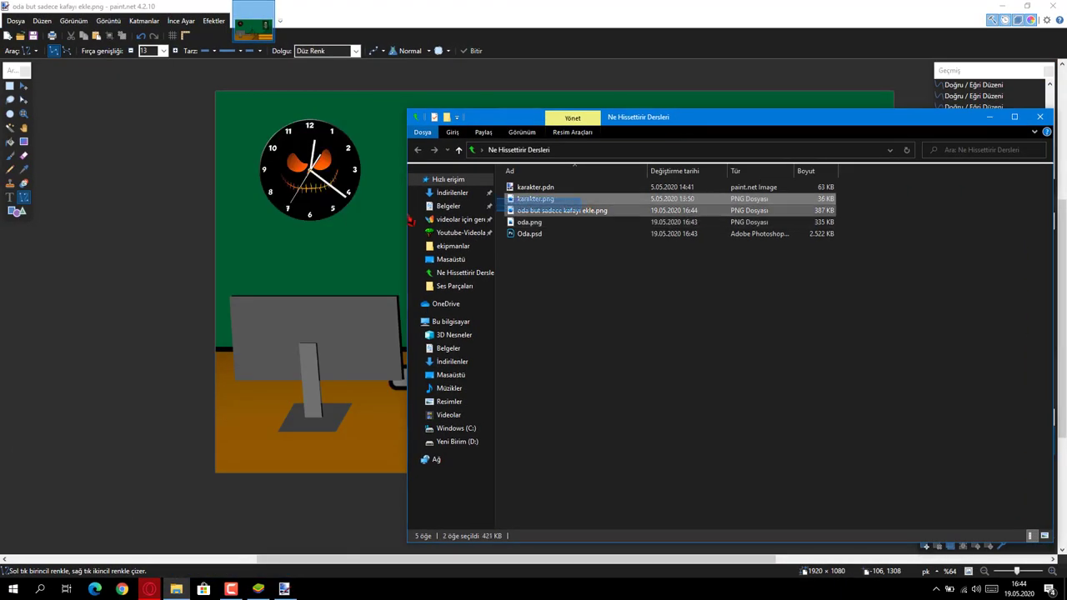
drag(536, 198, 335, 238)
click(542, 347)
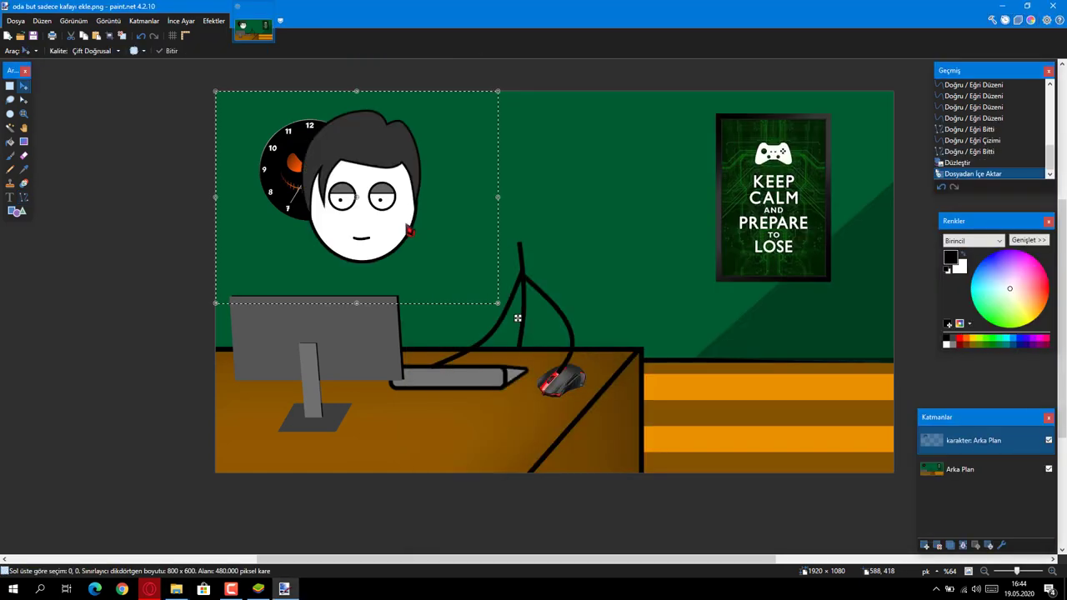
Step: Shrink the imported character layer to about 530 × 397 px, place its head on top of the stick body, and deselect
drag(517, 317, 617, 297)
drag(545, 214, 543, 224)
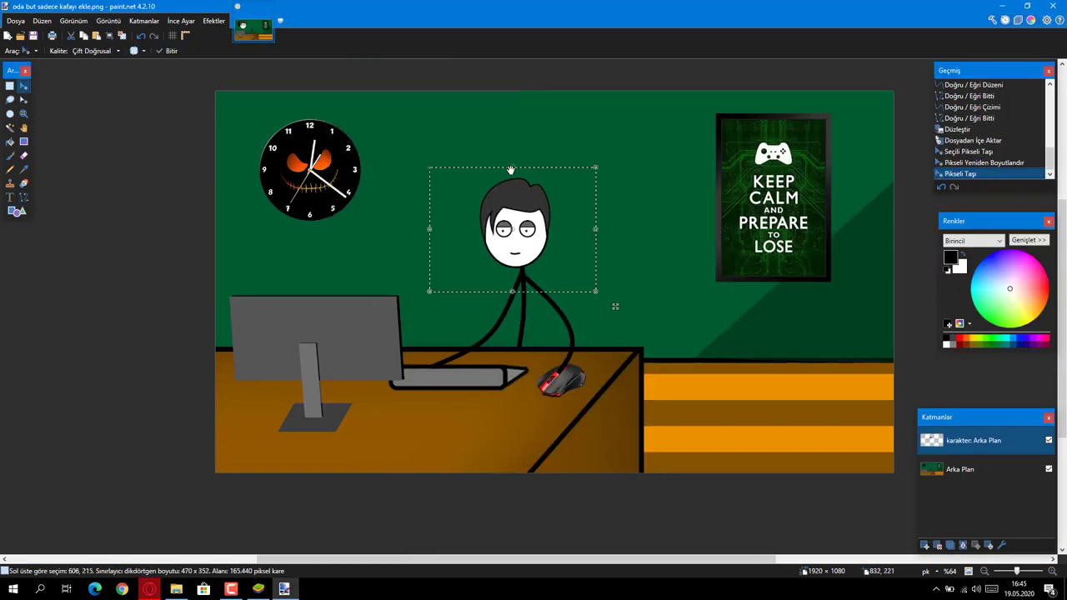
drag(512, 168, 511, 125)
drag(558, 205, 553, 212)
drag(509, 134, 508, 151)
mouse_move(532, 183)
mouse_down()
mouse_move(543, 180)
mouse_move(536, 174)
mouse_up()
drag(632, 306, 625, 304)
key(s)
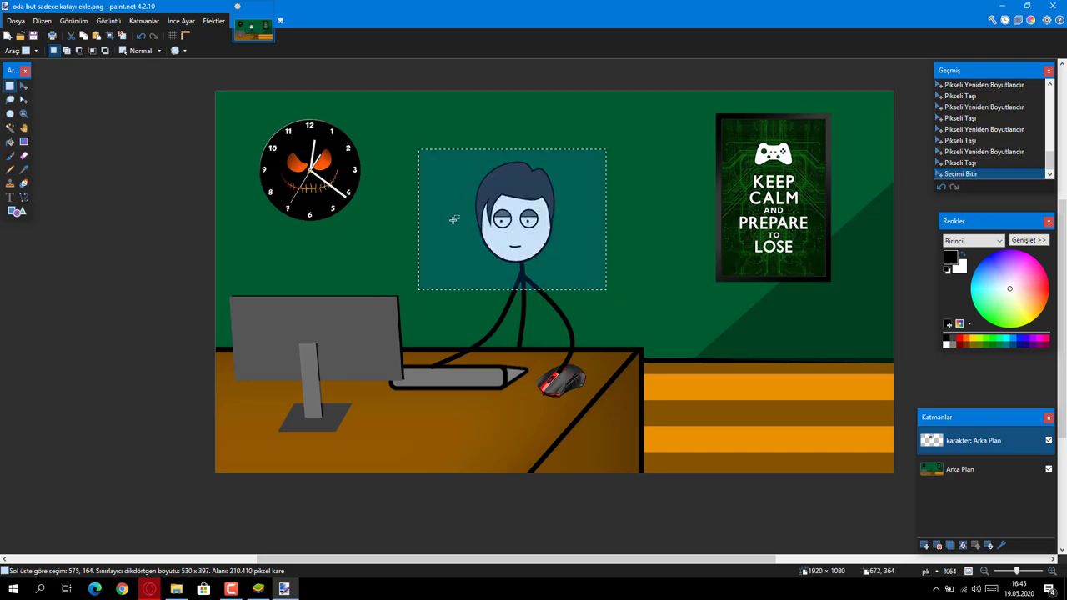
click(454, 219)
Step: Lasso both pupils together, shift them about 6 px toward the monitor, and clear the selection
scroll(511, 214, up, 4)
scroll(511, 214, up, 7)
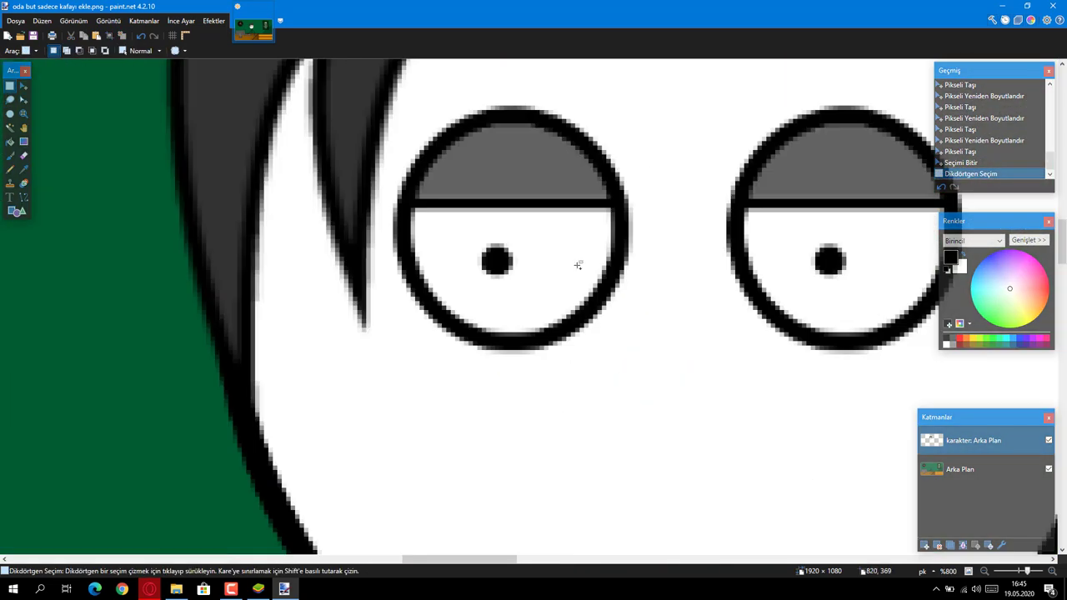
scroll(819, 238, up, 1)
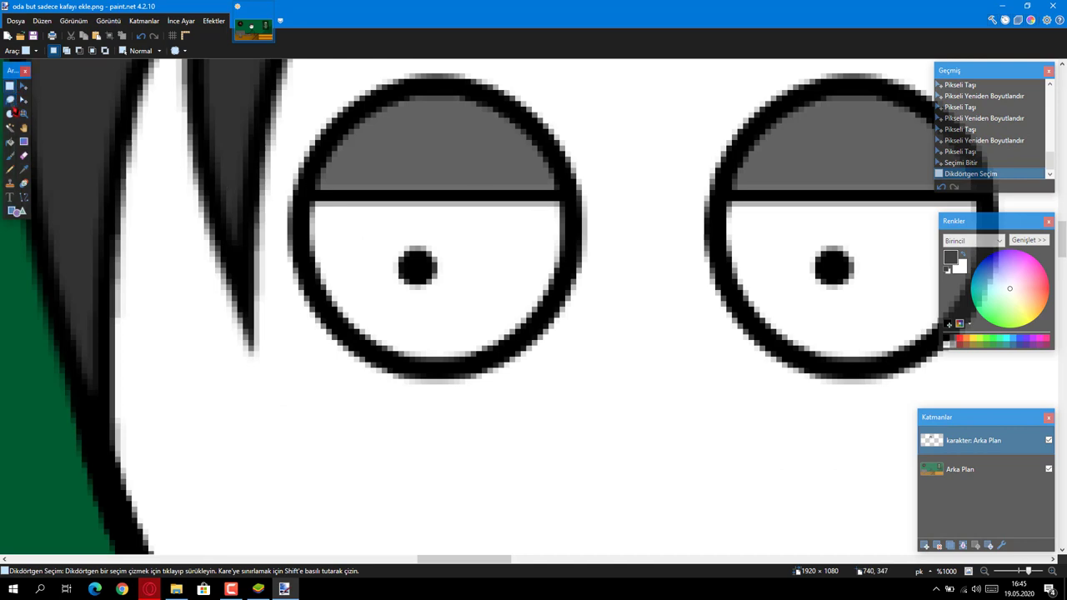
click(10, 99)
mouse_move(373, 237)
mouse_down()
mouse_move(408, 231)
mouse_move(439, 241)
mouse_move(452, 297)
mouse_move(426, 302)
mouse_up()
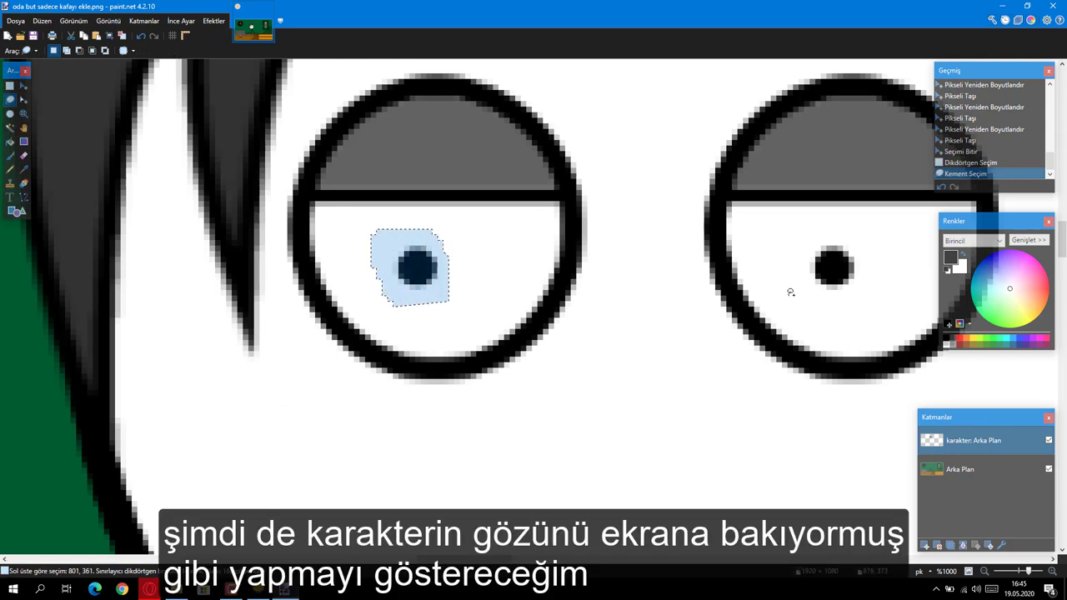
mouse_move(791, 292)
mouse_down()
mouse_move(783, 238)
mouse_move(834, 223)
mouse_move(802, 306)
mouse_move(788, 294)
mouse_up()
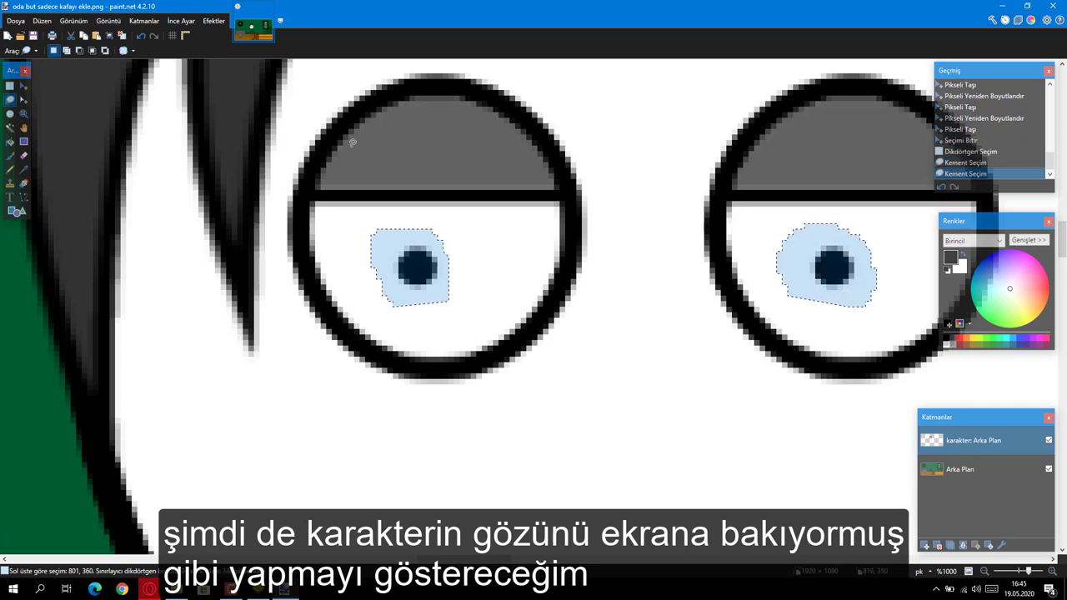
click(23, 86)
drag(900, 309, 867, 305)
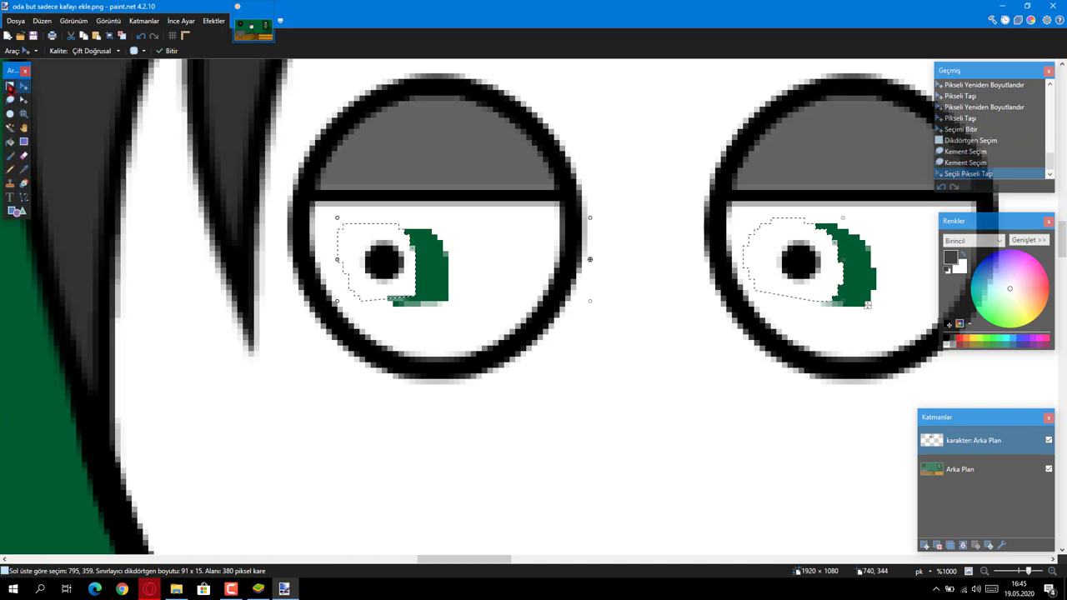
click(10, 86)
click(166, 178)
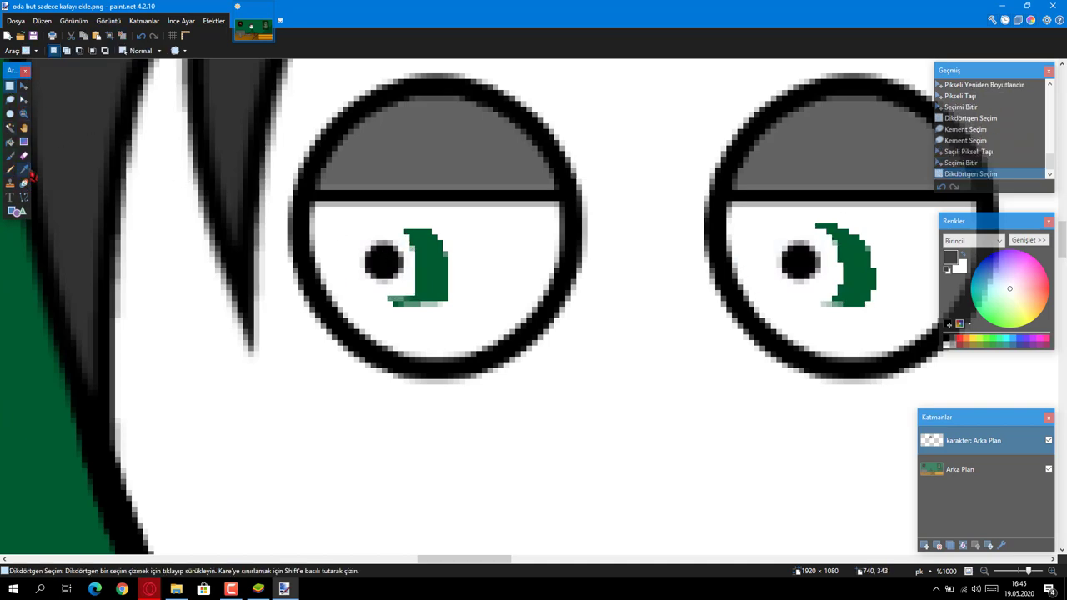
Step: Paint the green gap beside the pupil of the eye nearer the monitor white, narrowing the brush from 13 to 8
click(10, 156)
key(x)
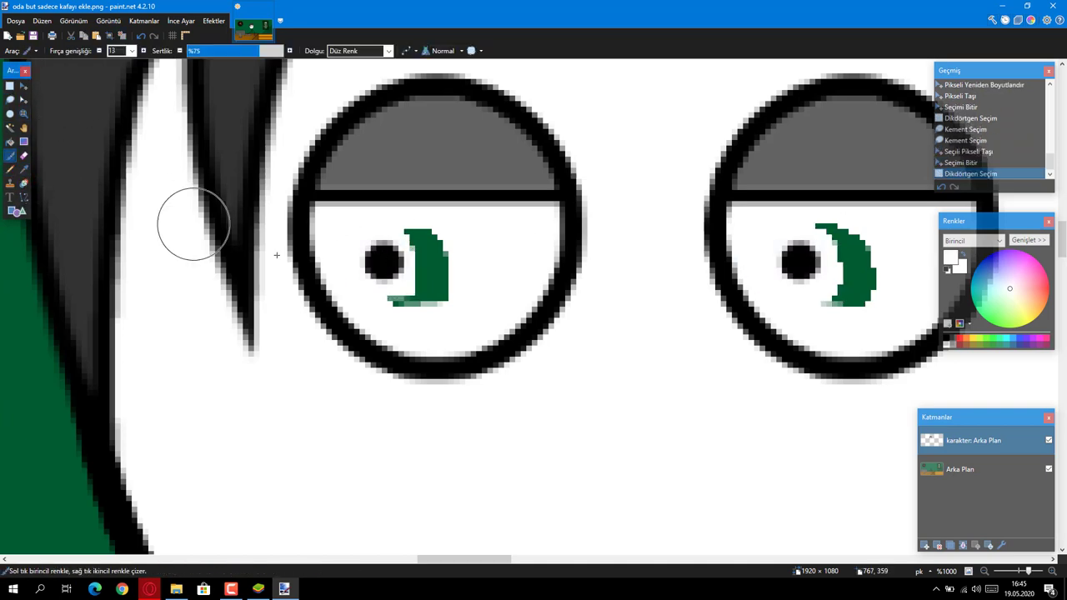
mouse_move(450, 283)
mouse_down()
mouse_move(447, 258)
mouse_move(417, 309)
mouse_move(425, 305)
mouse_up()
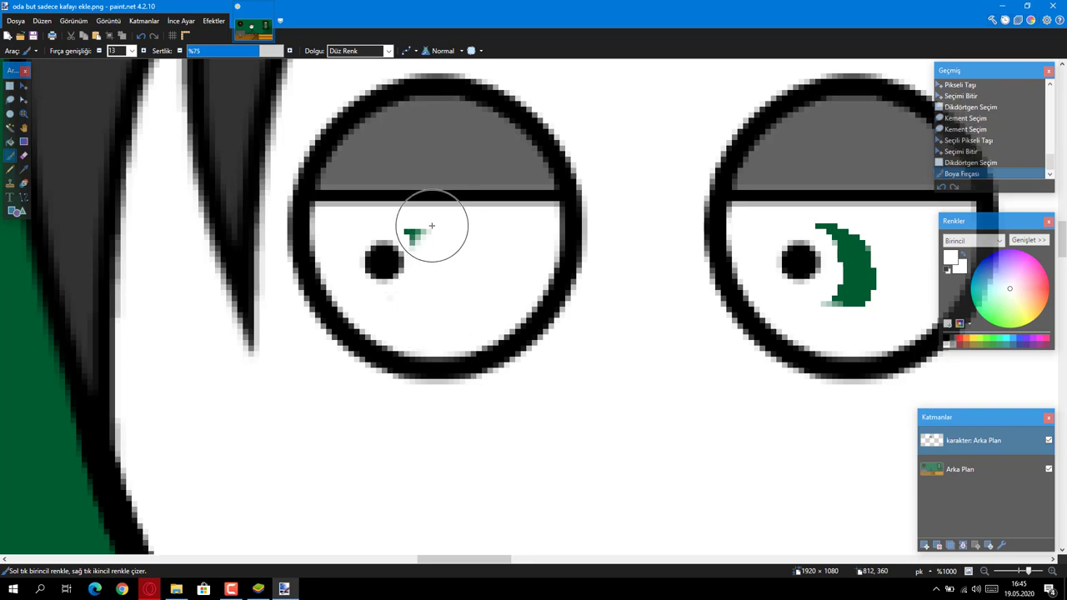
ctrl+click(99, 51)
drag(443, 244, 419, 225)
drag(412, 314, 400, 310)
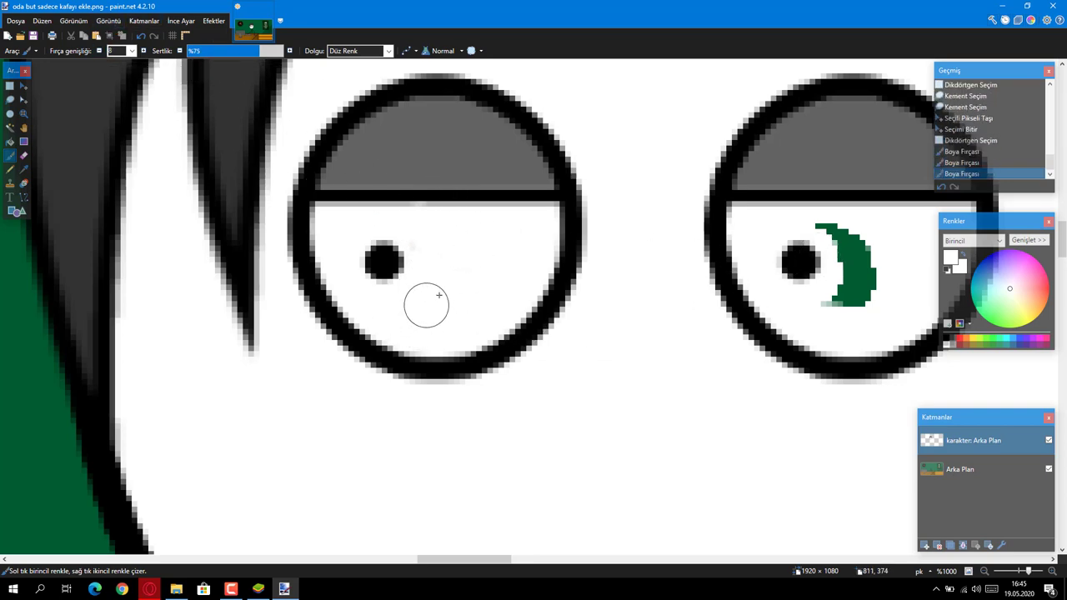
click(427, 240)
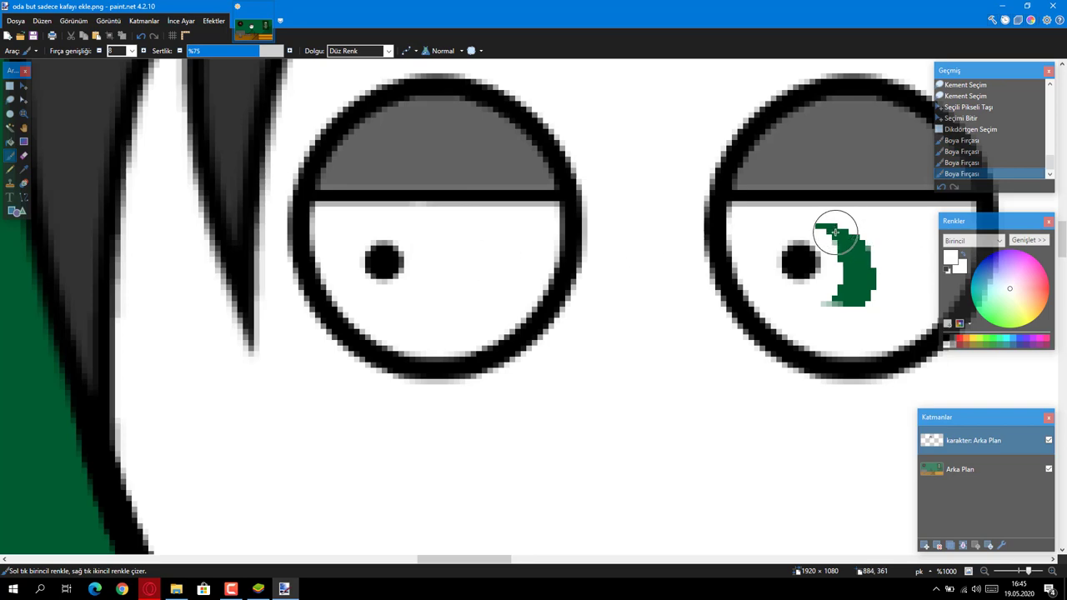
Step: Paint the green gap in the eye farther from the monitor white, using brush size 3 for the last speck
drag(835, 232, 836, 295)
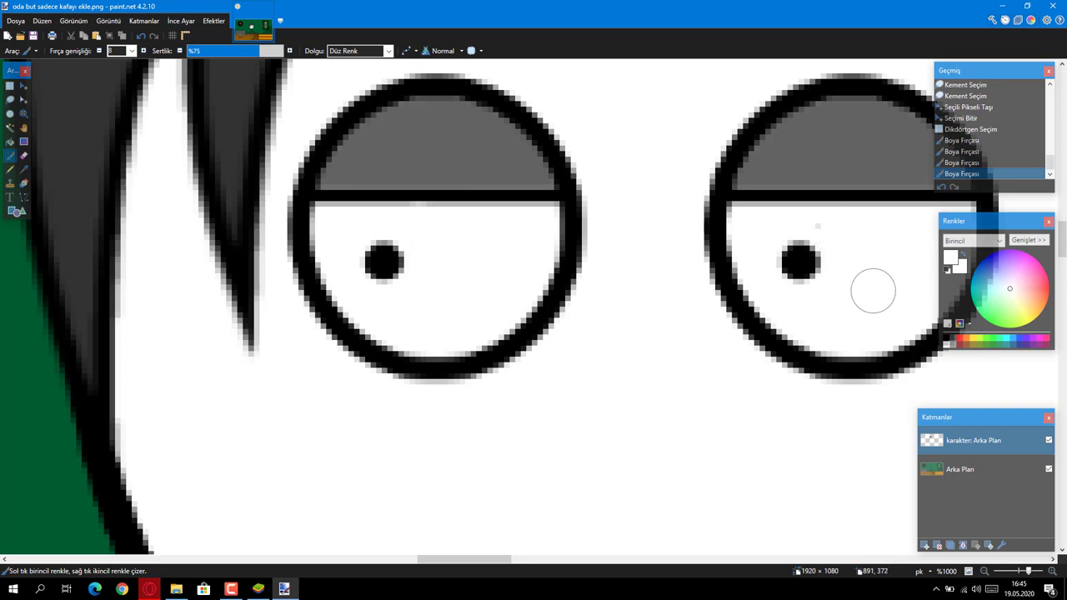
drag(850, 238, 826, 222)
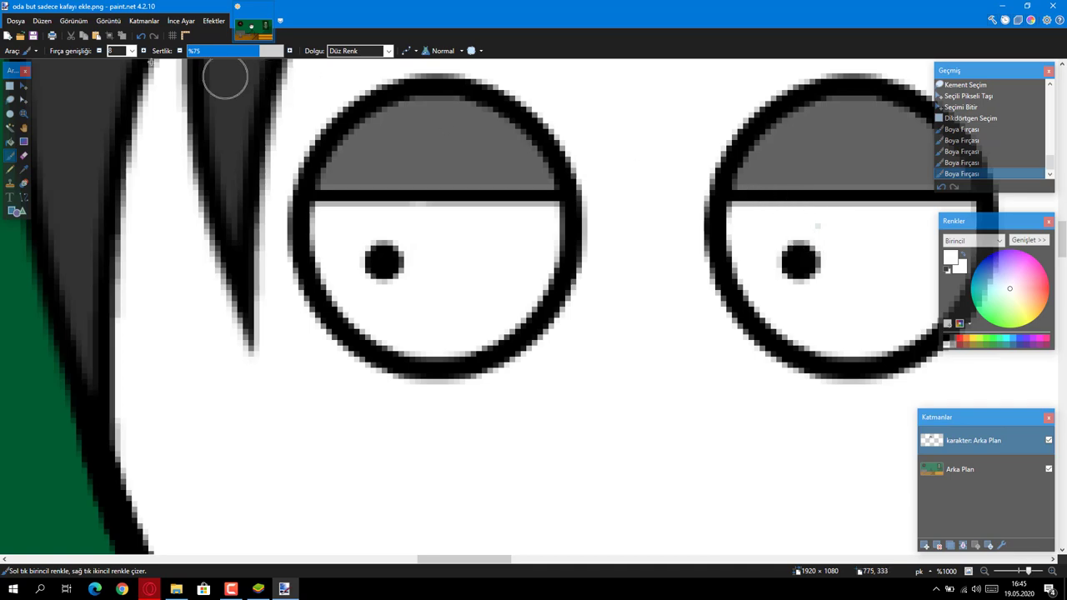
click(814, 226)
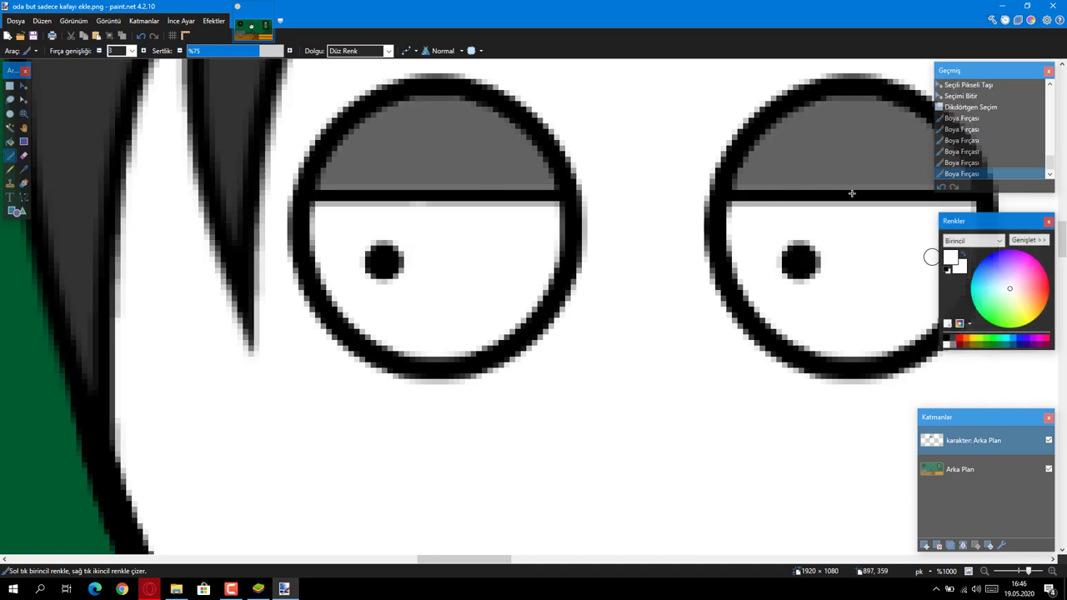
scroll(852, 193, down, 12)
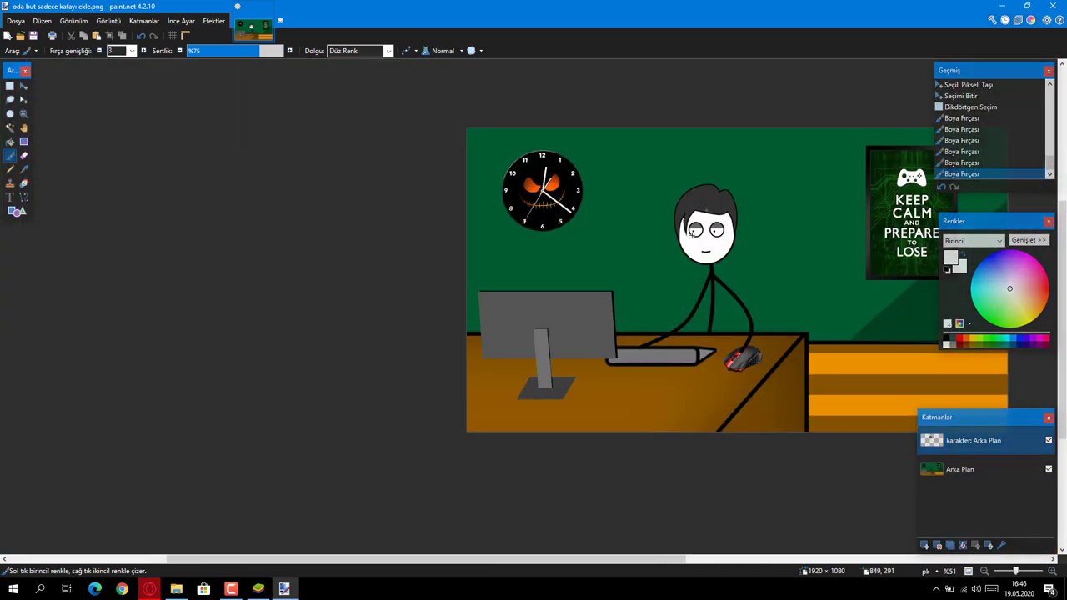
scroll(692, 233, up, 12)
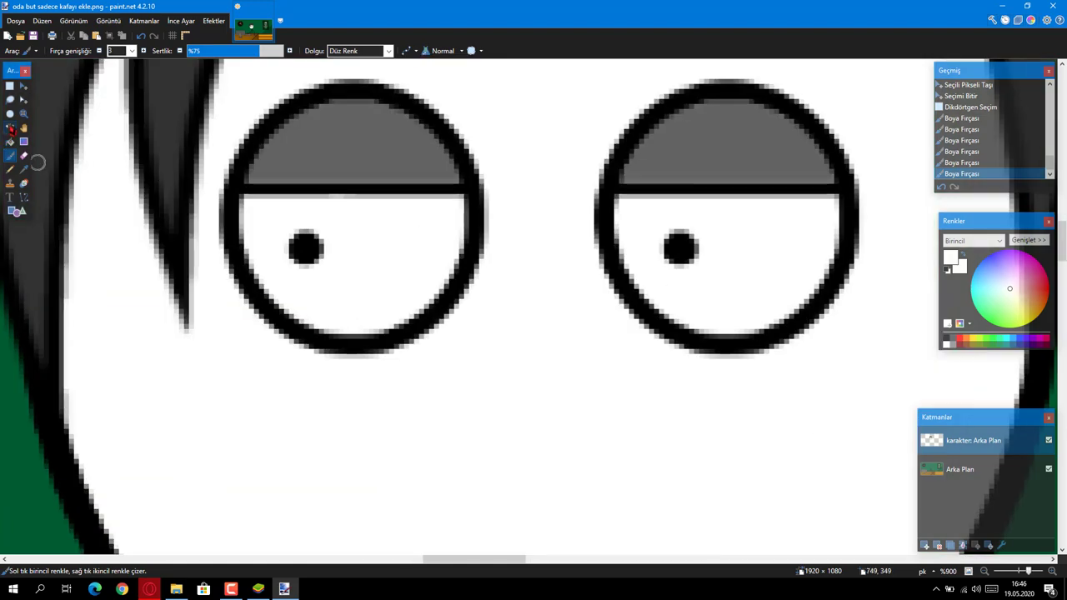
click(10, 127)
click(305, 249)
click(680, 248)
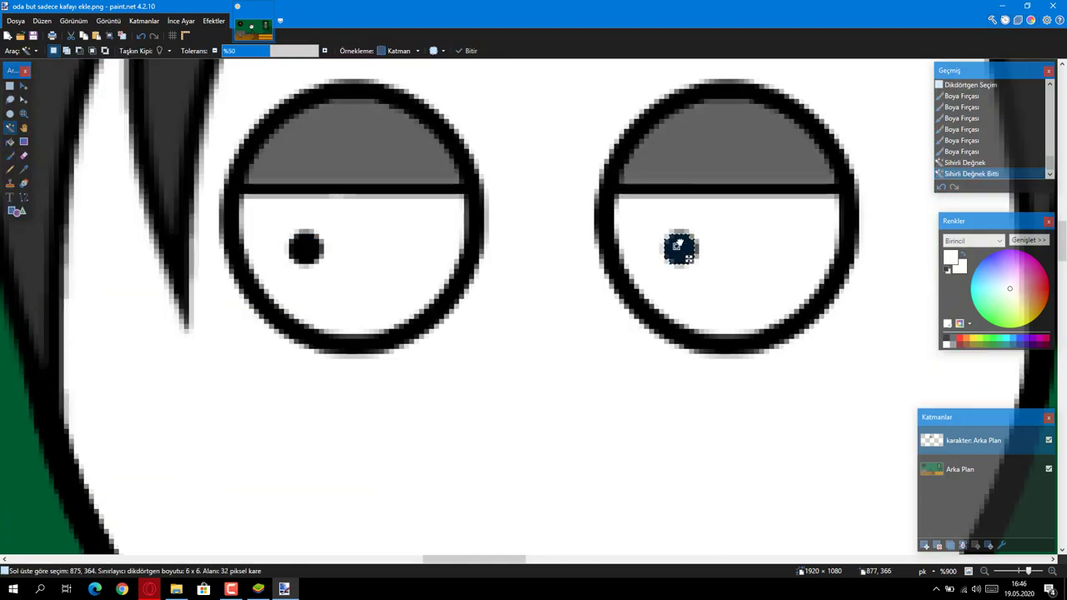
click(667, 238)
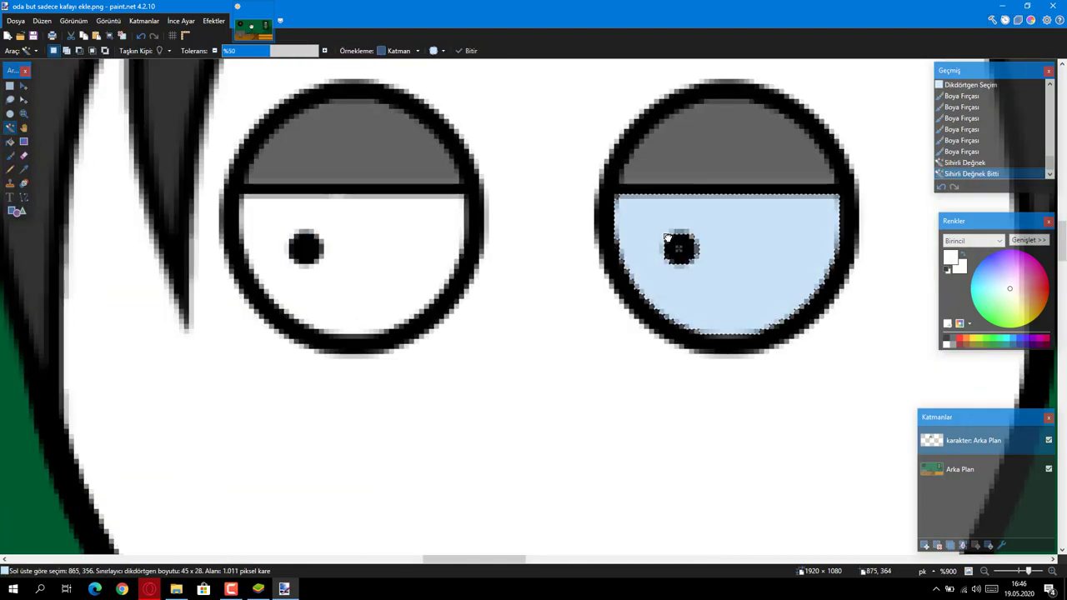
click(679, 249)
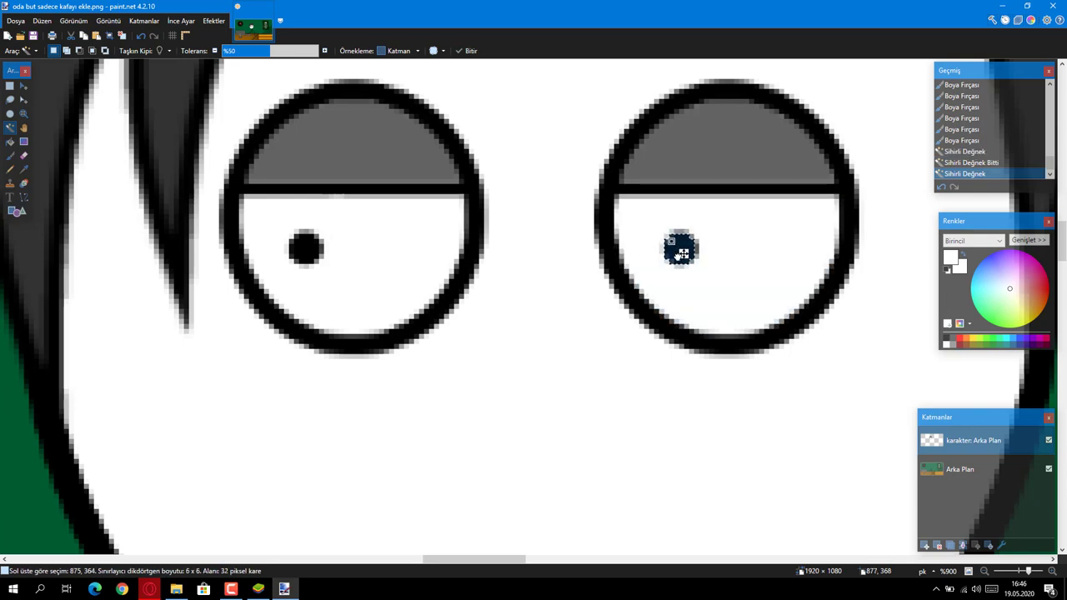
click(682, 253)
key(s)
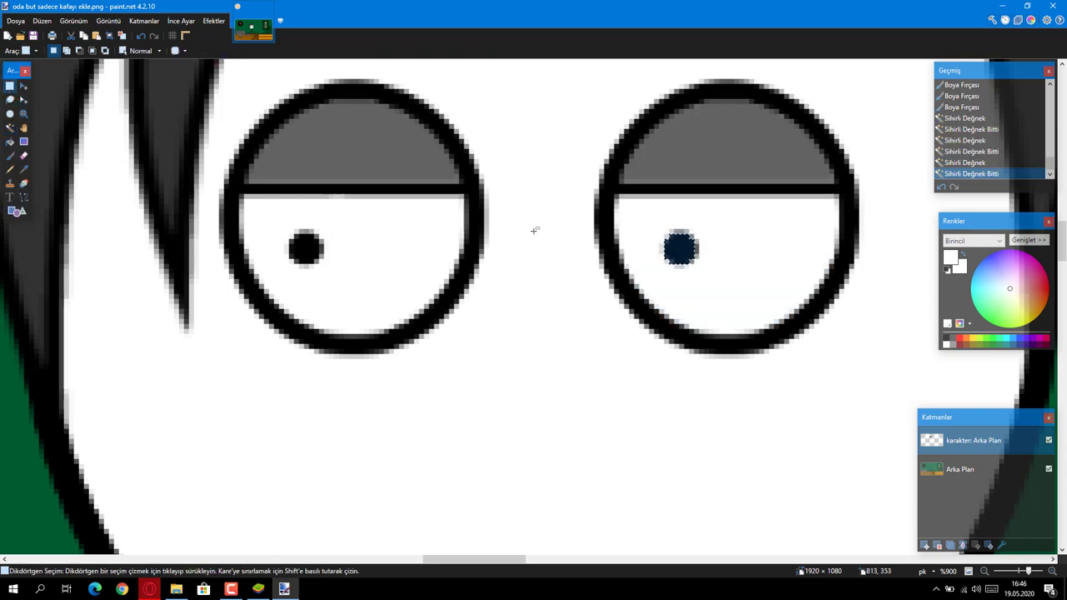
click(513, 225)
Step: Save a flattened PNG copy of the room with the character as "oda with adam" with the default save settings
scroll(392, 269, down, 8)
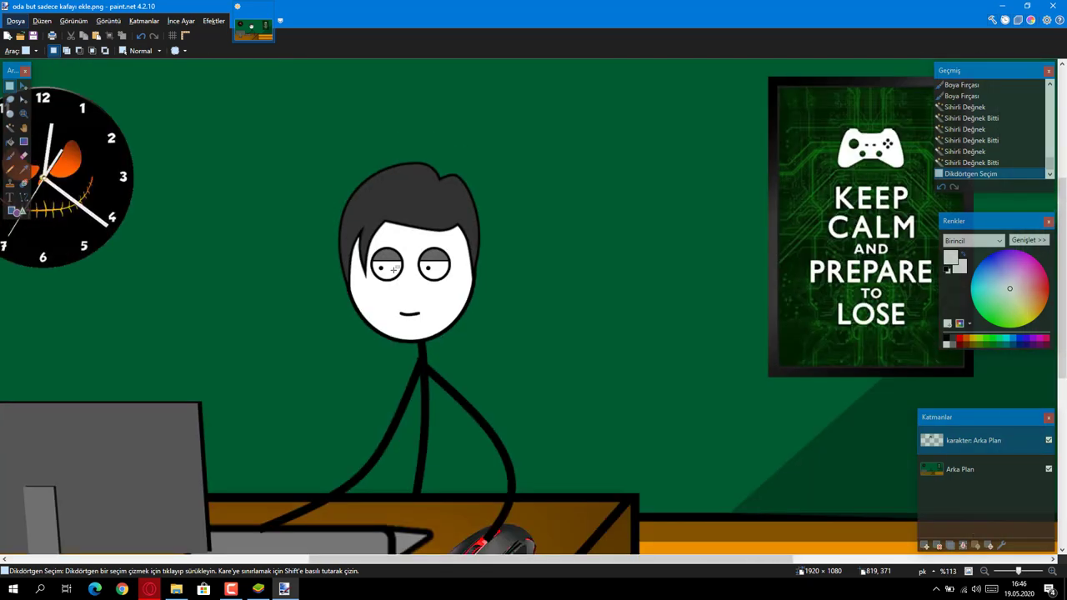
scroll(392, 269, down, 3)
scroll(288, 326, up, 1)
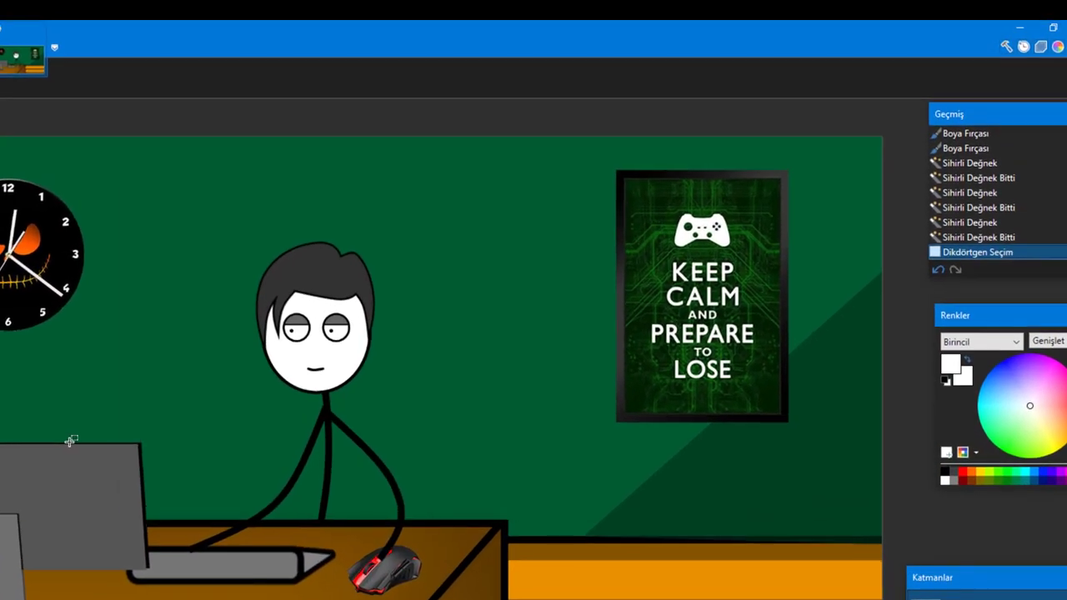
key(ctrl+shift+s)
click(345, 461)
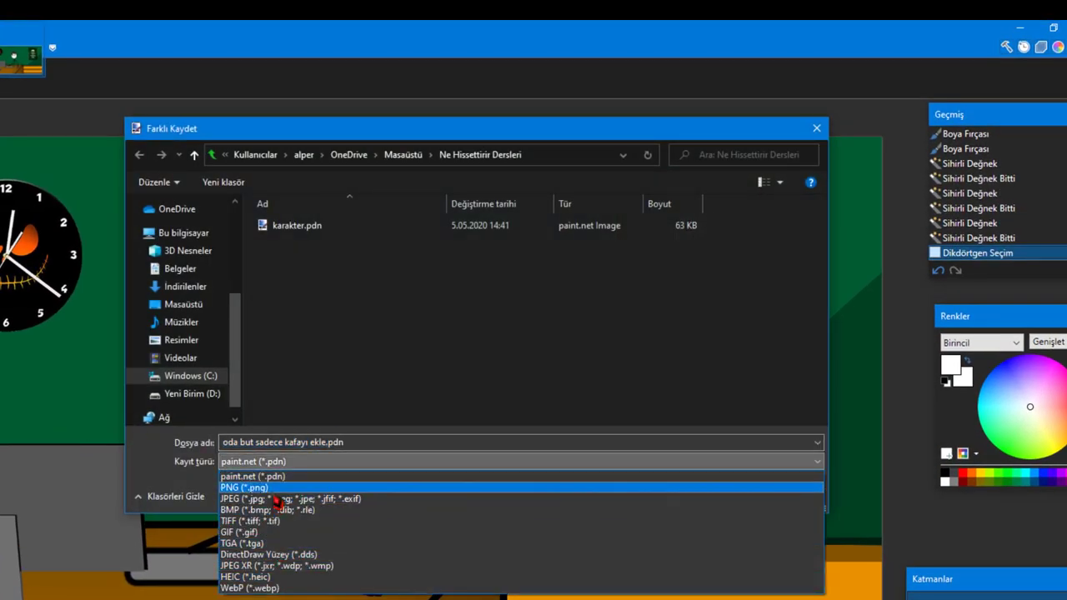
click(273, 491)
text(oda with ada)
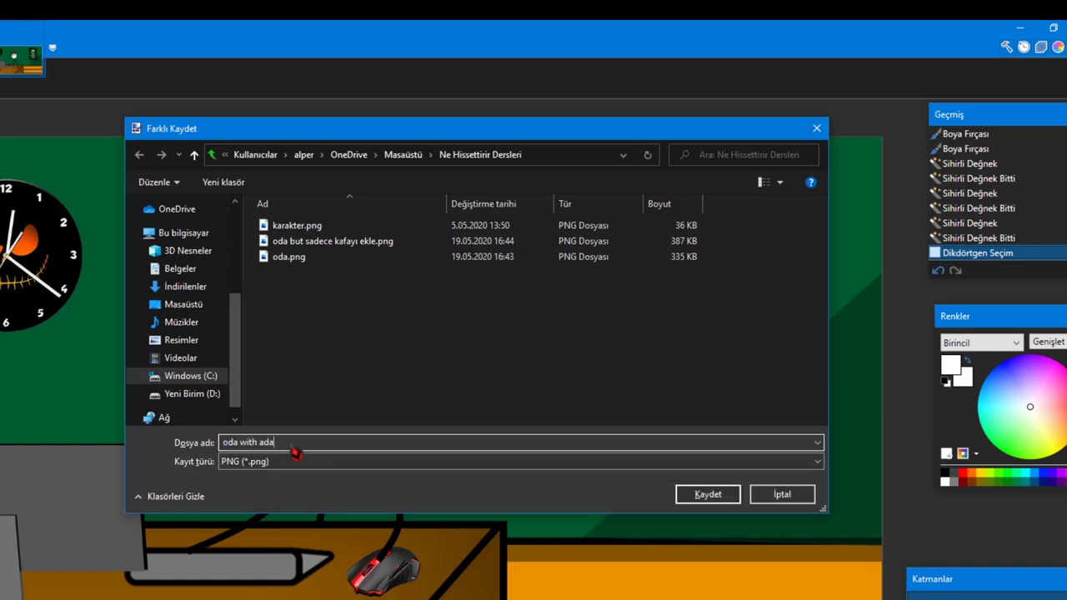
key(Return)
click(509, 540)
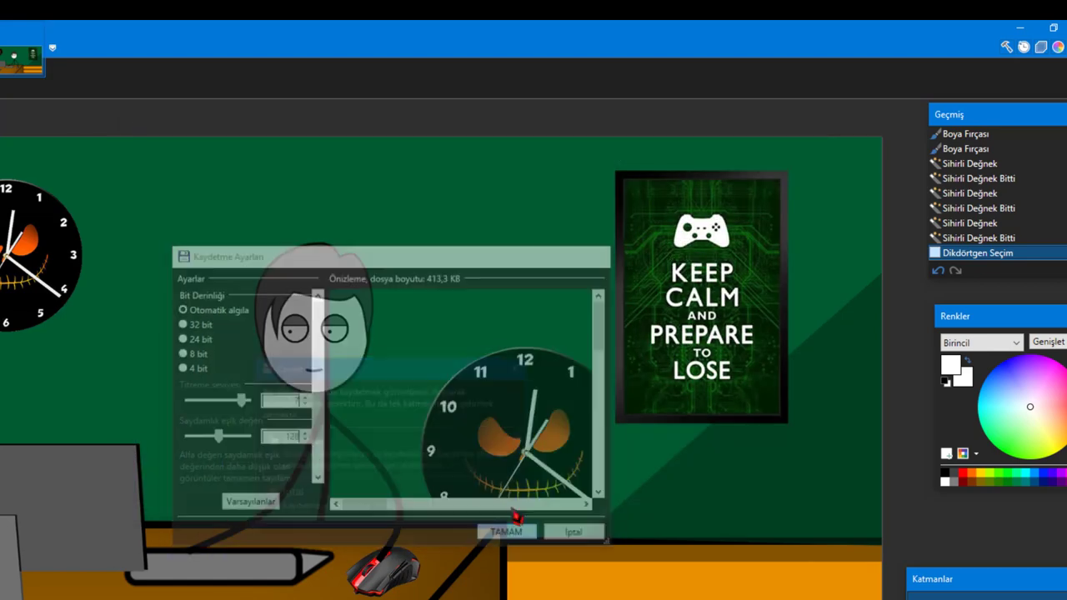
click(457, 450)
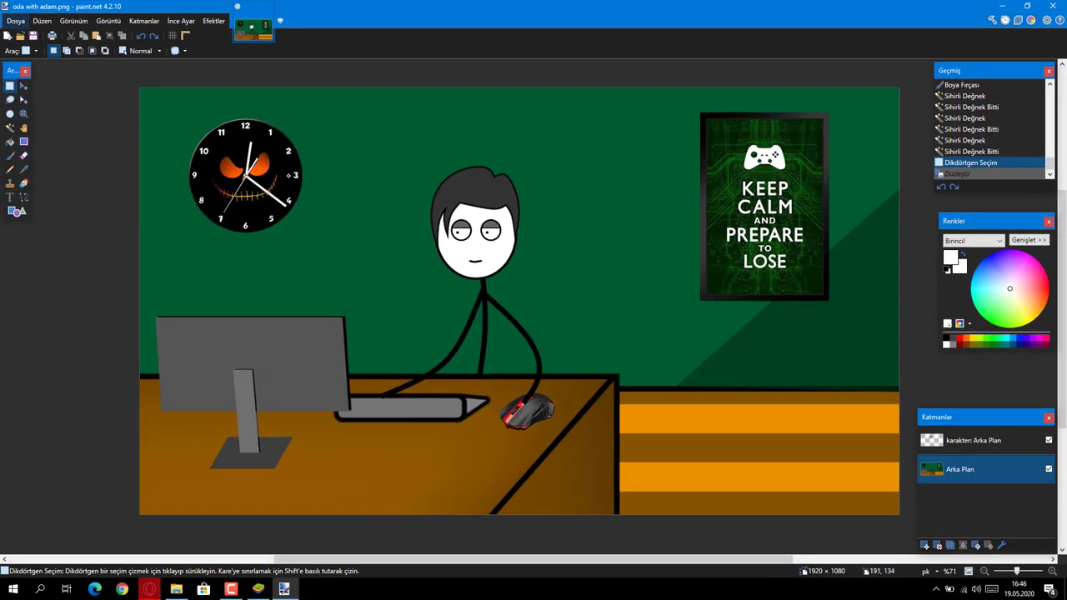
drag(234, 147, 809, 421)
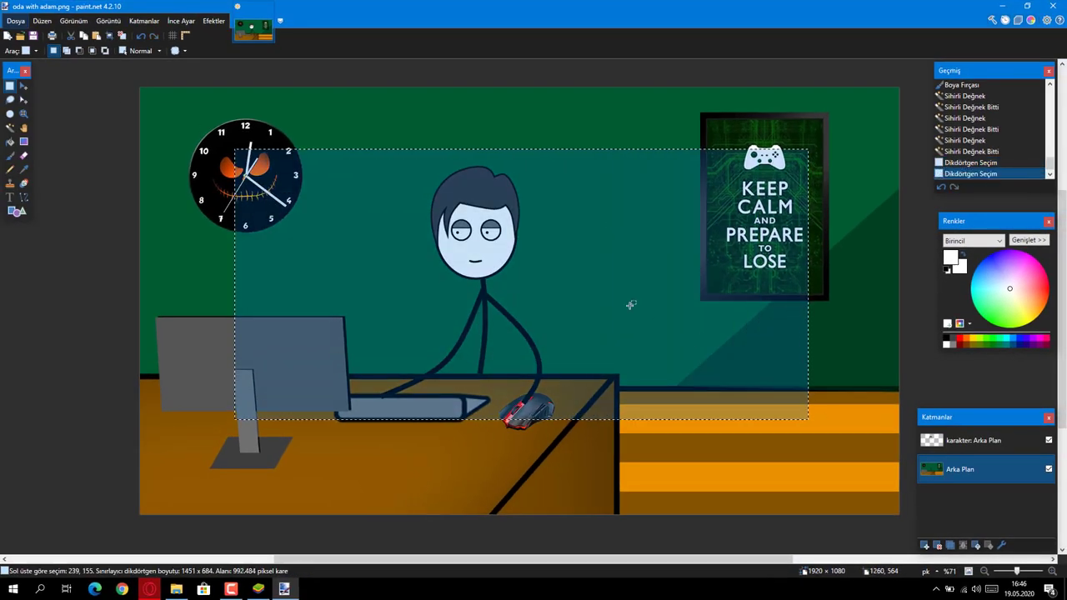
click(631, 306)
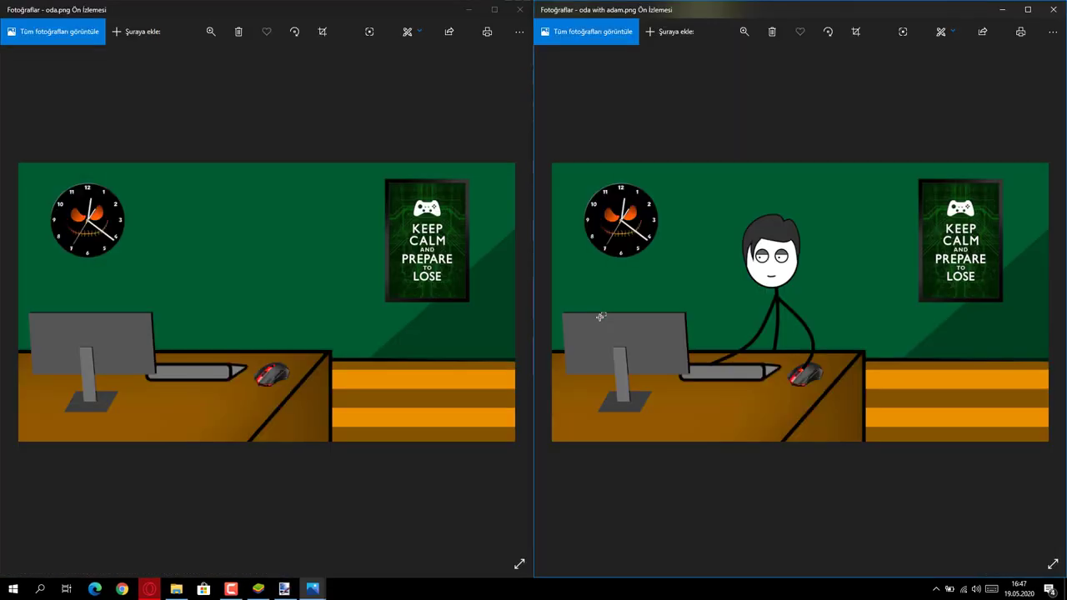